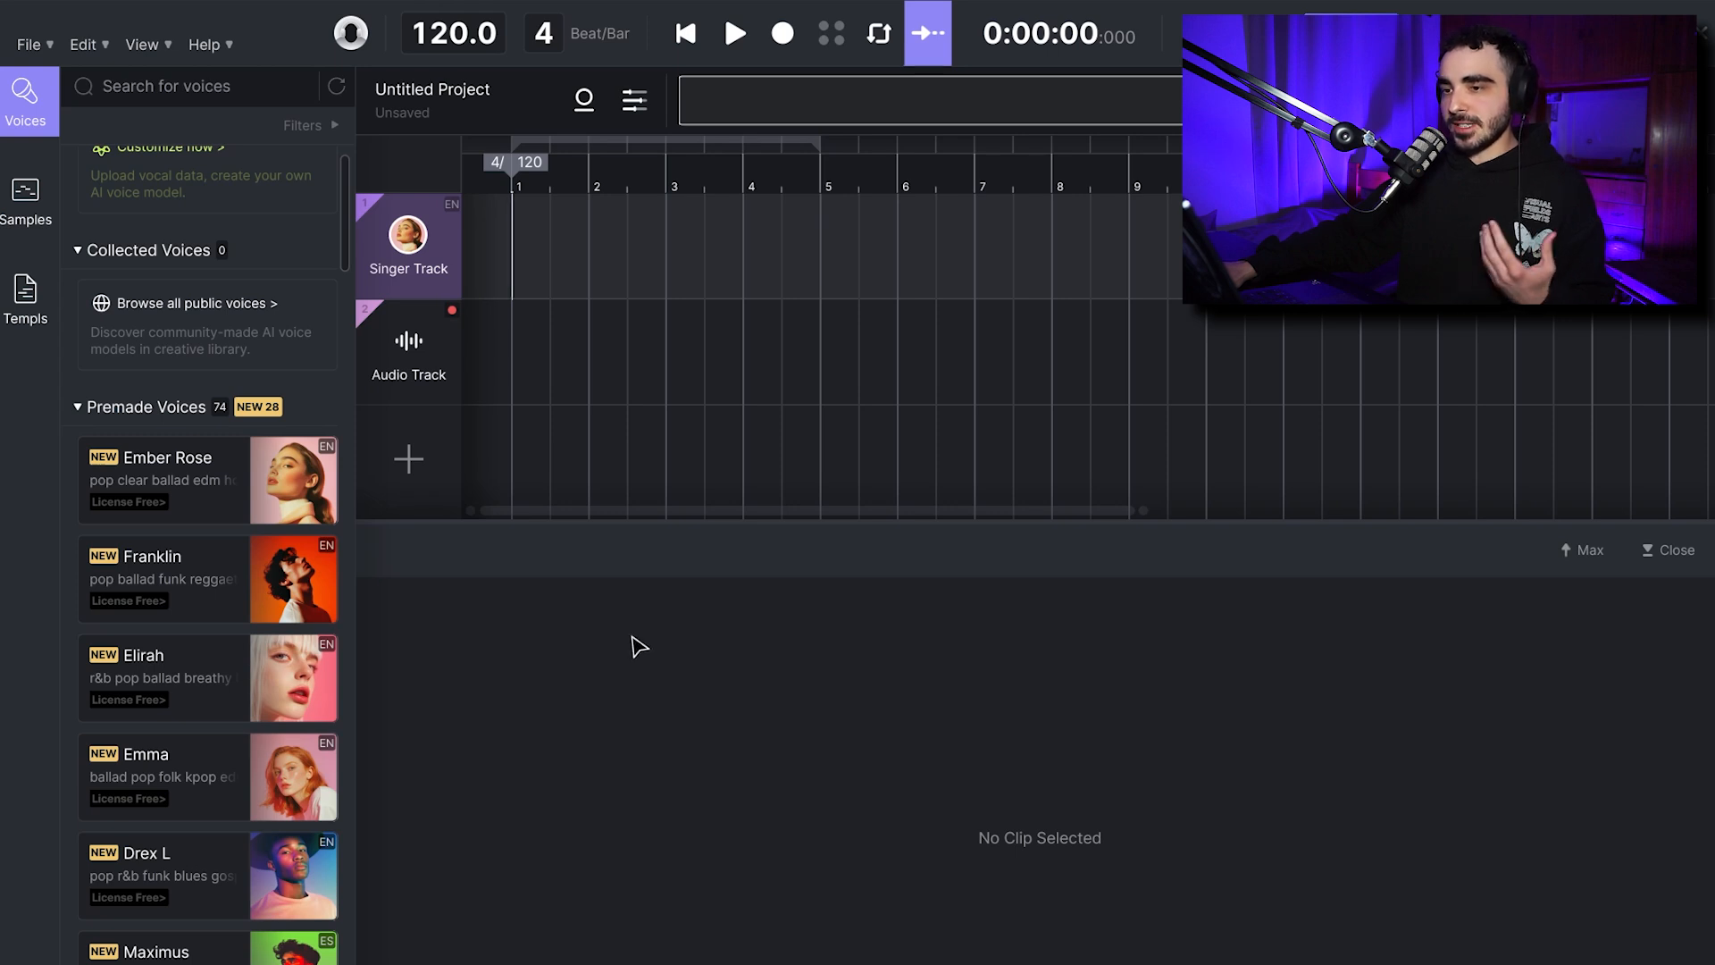
# Import the "Loop 119bpm C# Minor" audio file at bar 1 of the Audio Track and set the tempo to 119.
pyautogui.moveTo(639, 645); pyautogui.dragTo(516, 340)
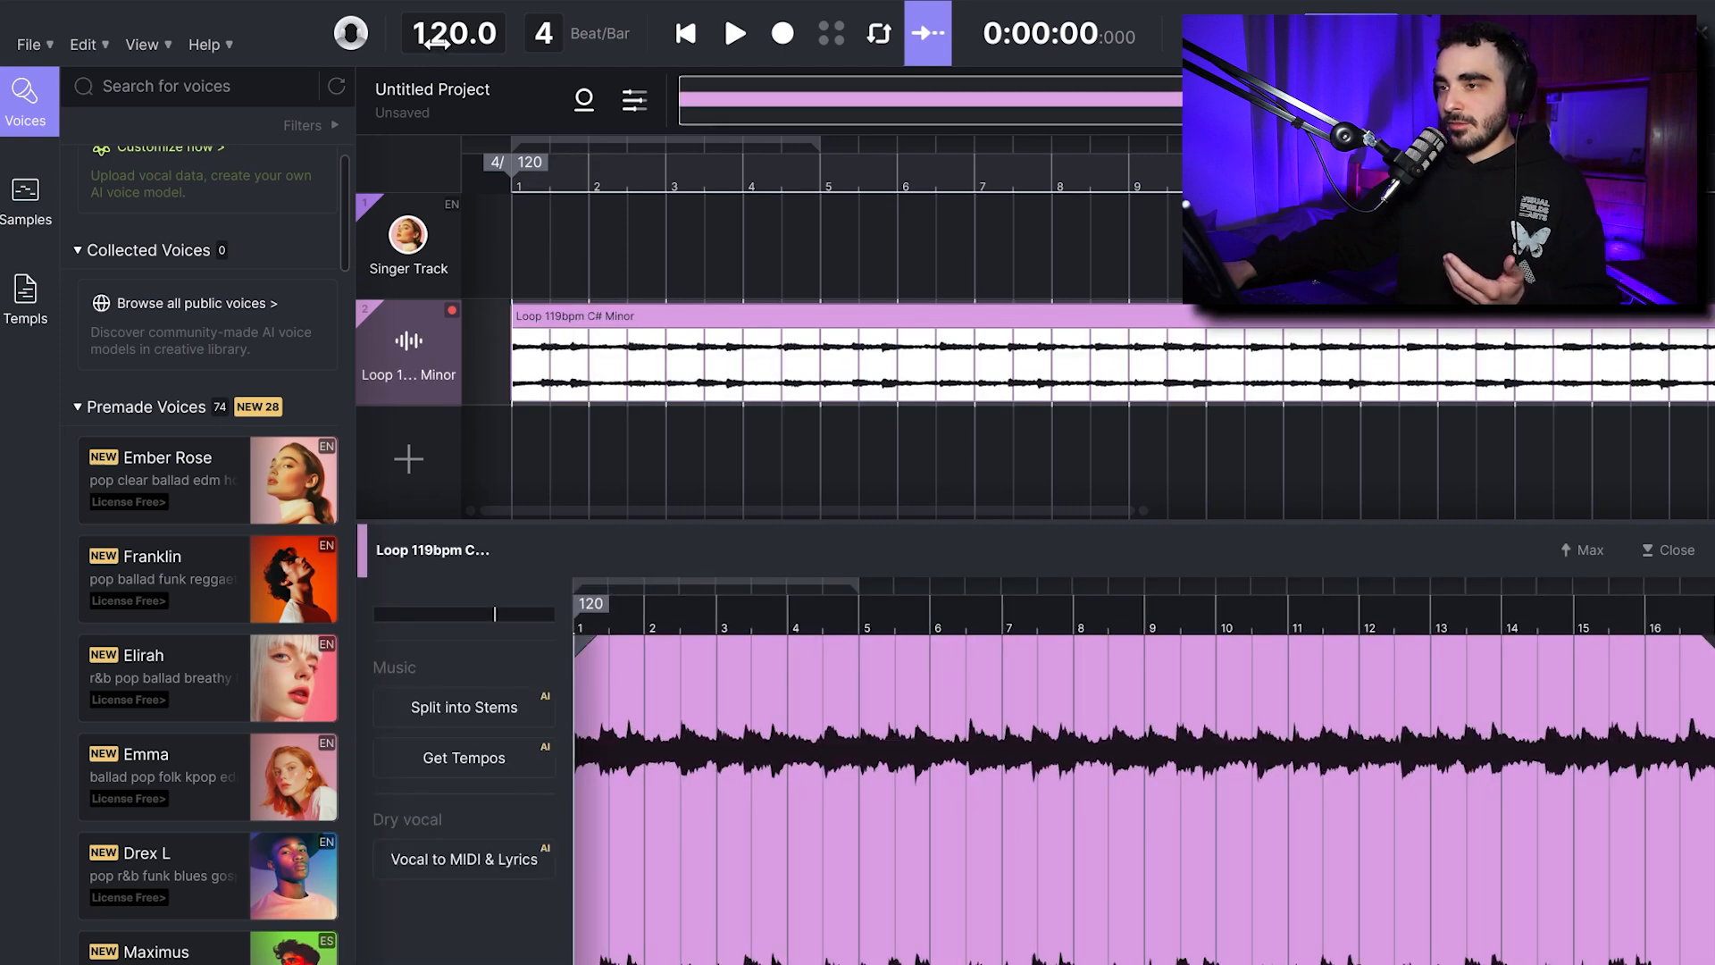
pyautogui.moveTo(436, 40); pyautogui.dragTo(432, 41)
pyautogui.press('space')
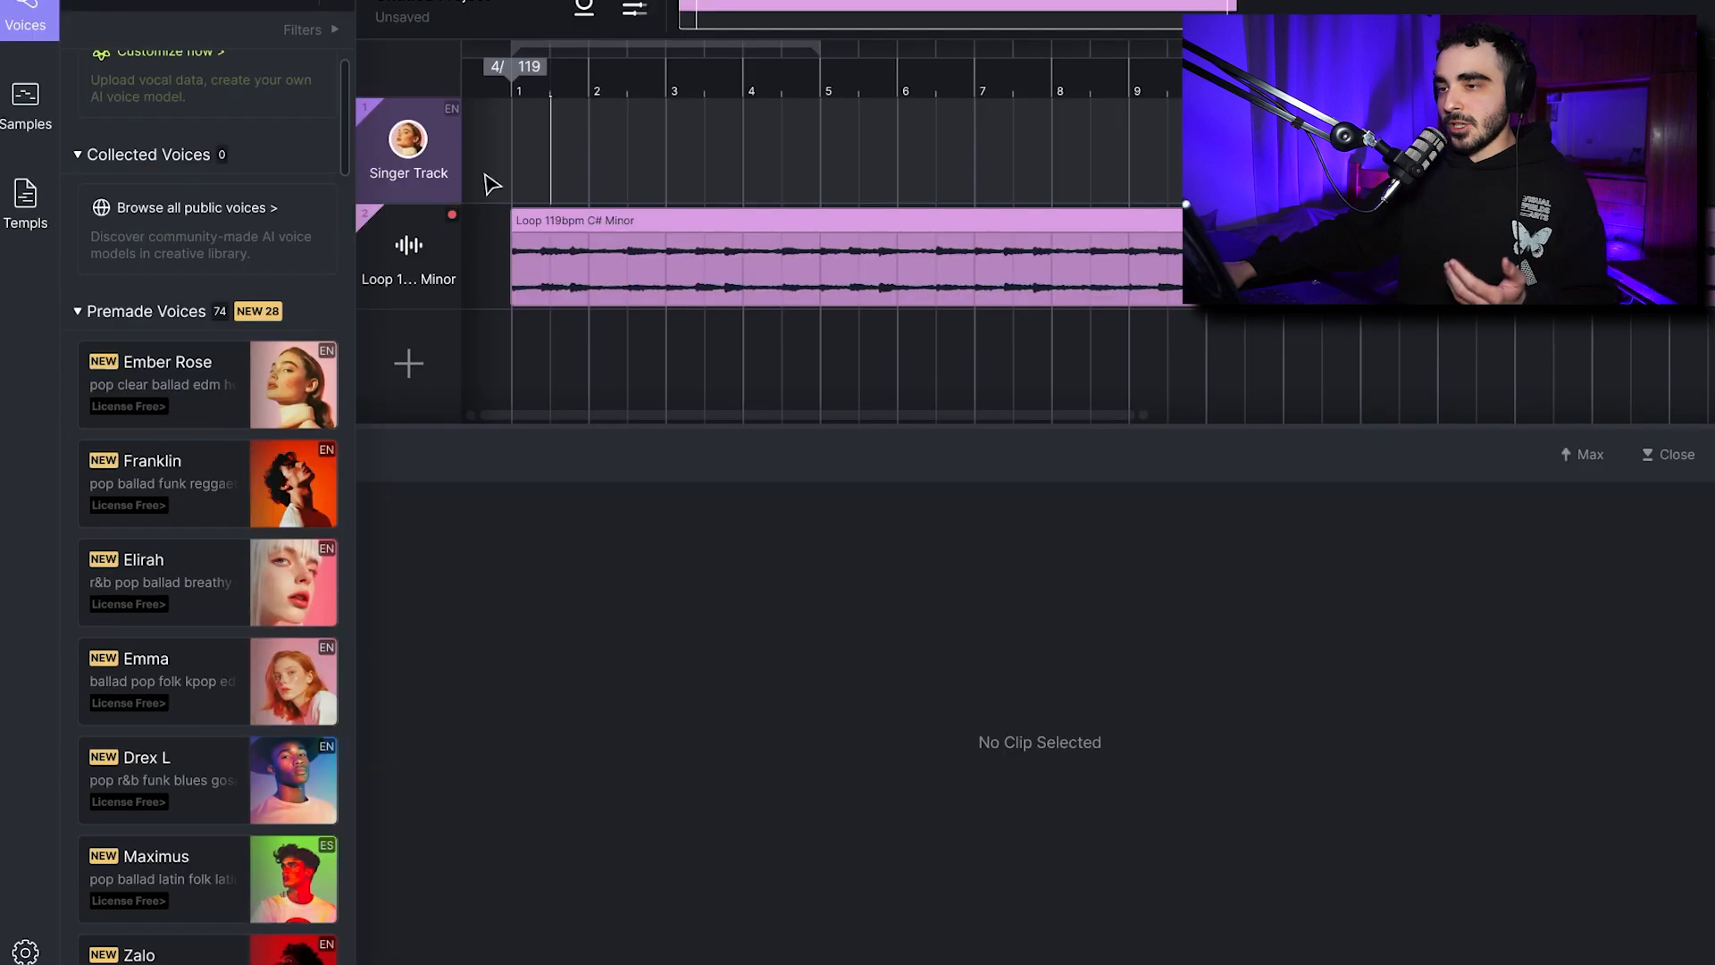
# Create a vocal clip on the Singer Track starting at bar 1 and extend it to bar 9.
pyautogui.doubleClick(569, 172)
pyautogui.moveTo(656, 116); pyautogui.dragTo(597, 121)
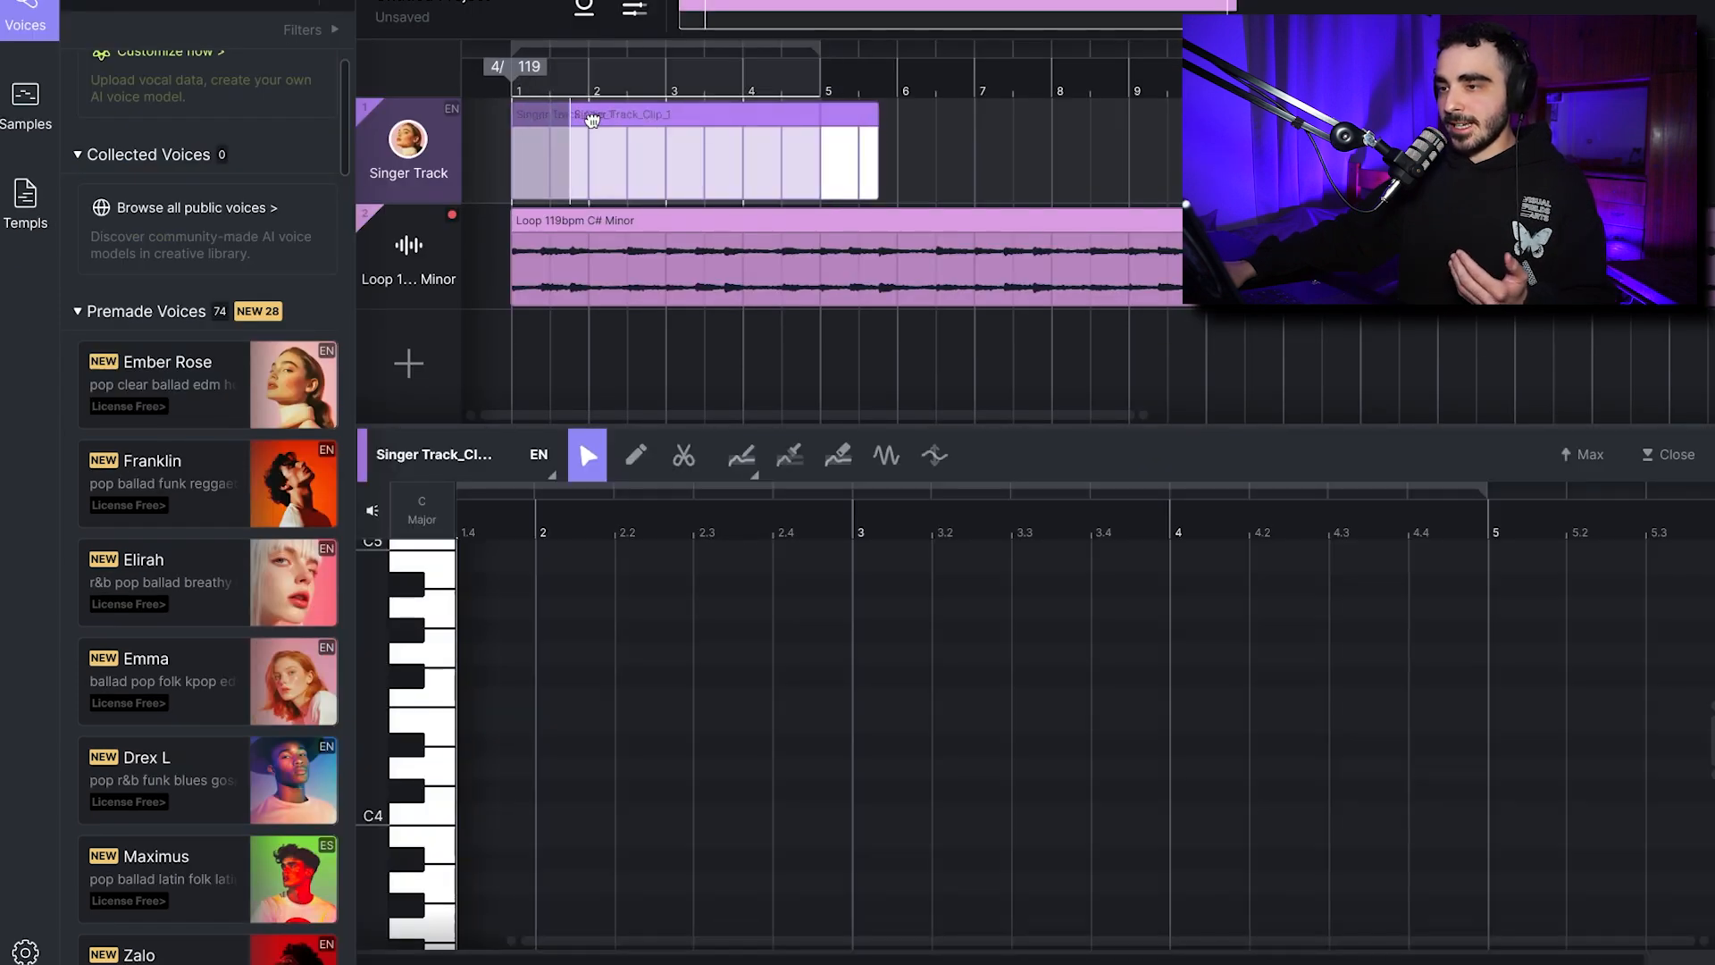
pyautogui.moveTo(819, 143); pyautogui.dragTo(1086, 134)
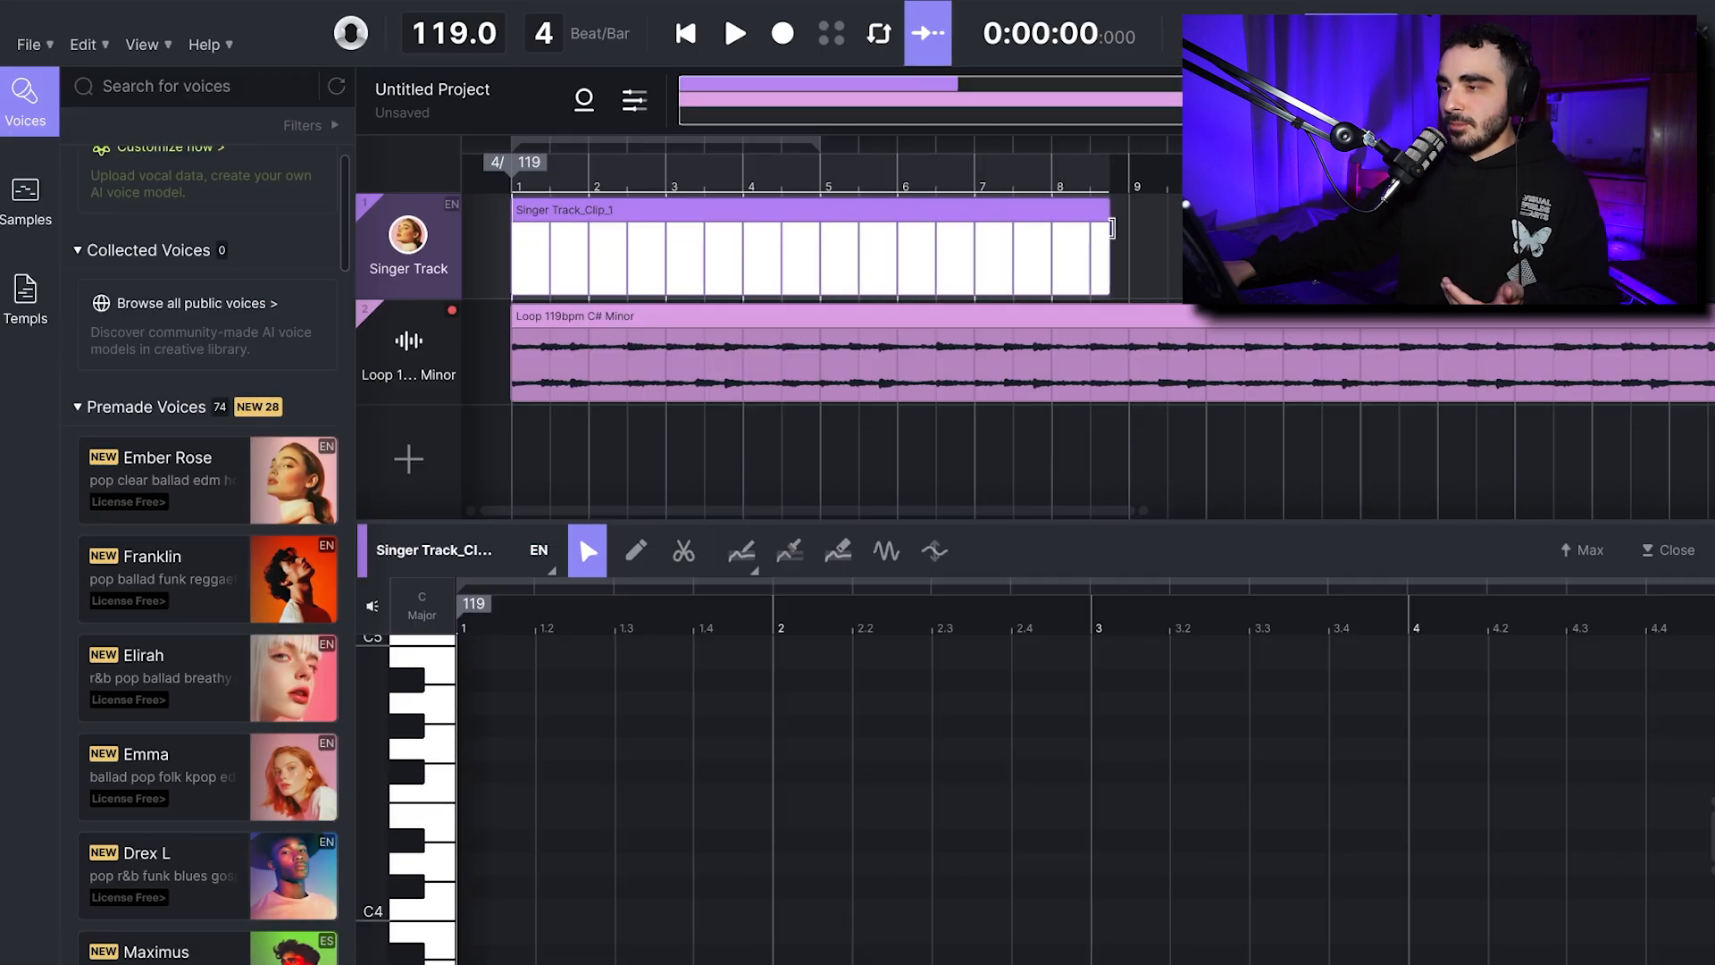
pyautogui.click(551, 258)
pyautogui.scroll(-1, 537, 769)
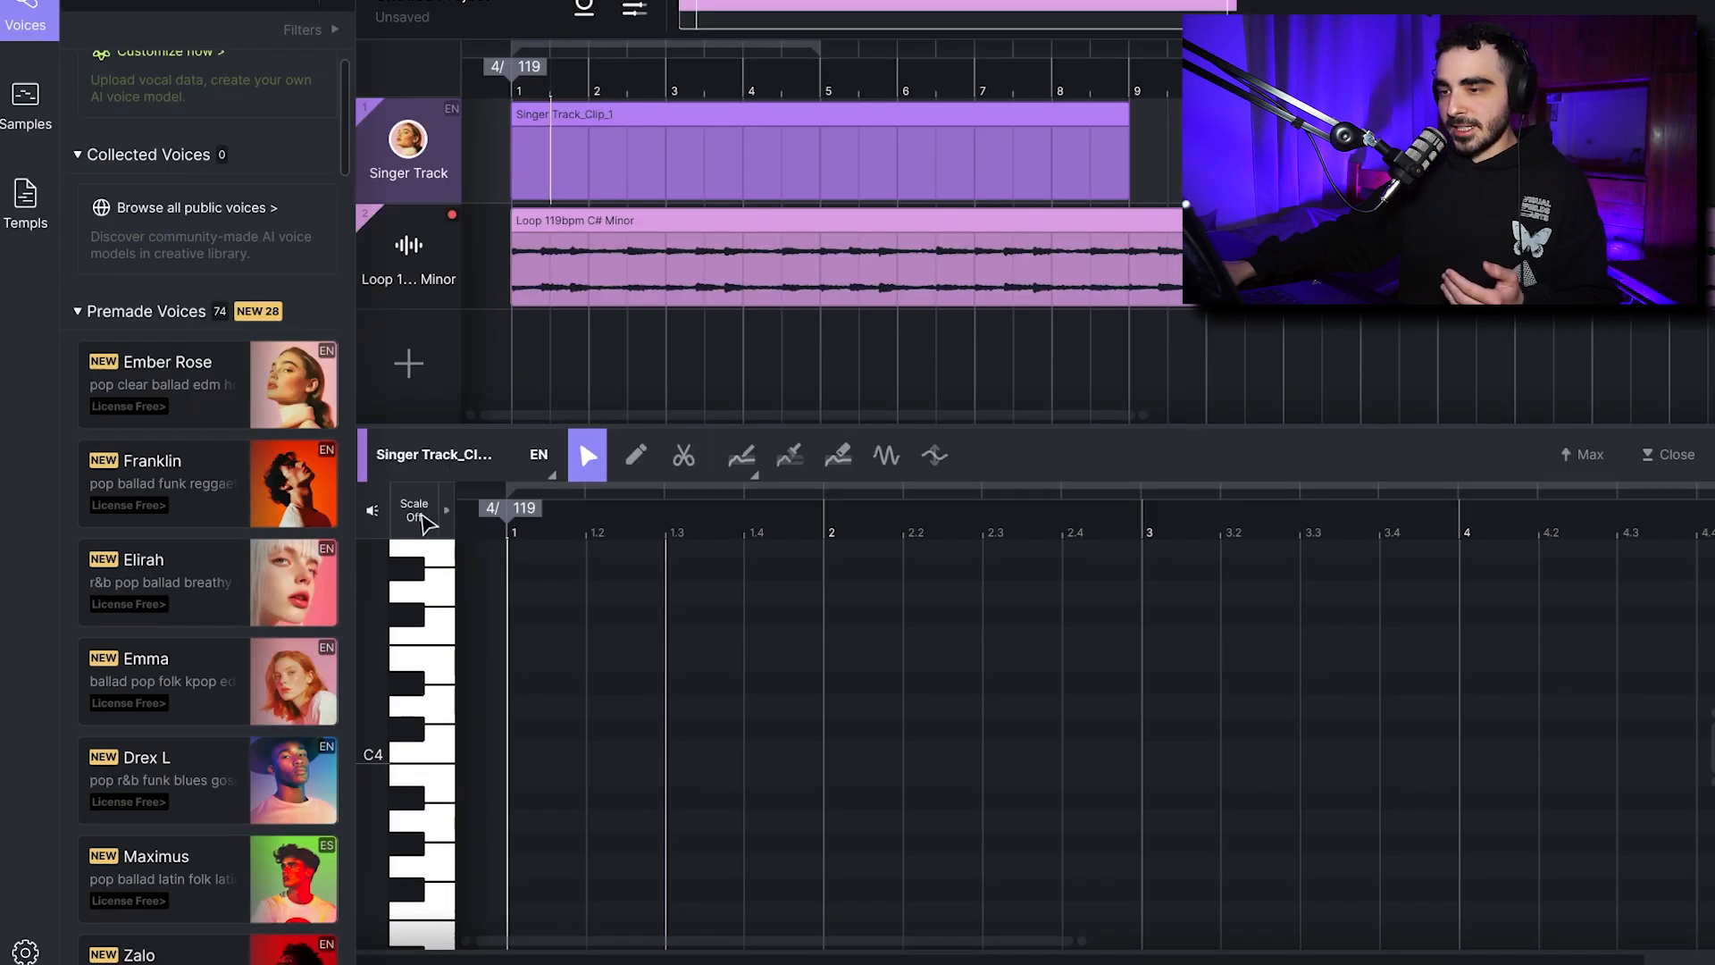
# Turn on scale highlighting in the piano roll and set the scale to C# Minor.
pyautogui.click(415, 510)
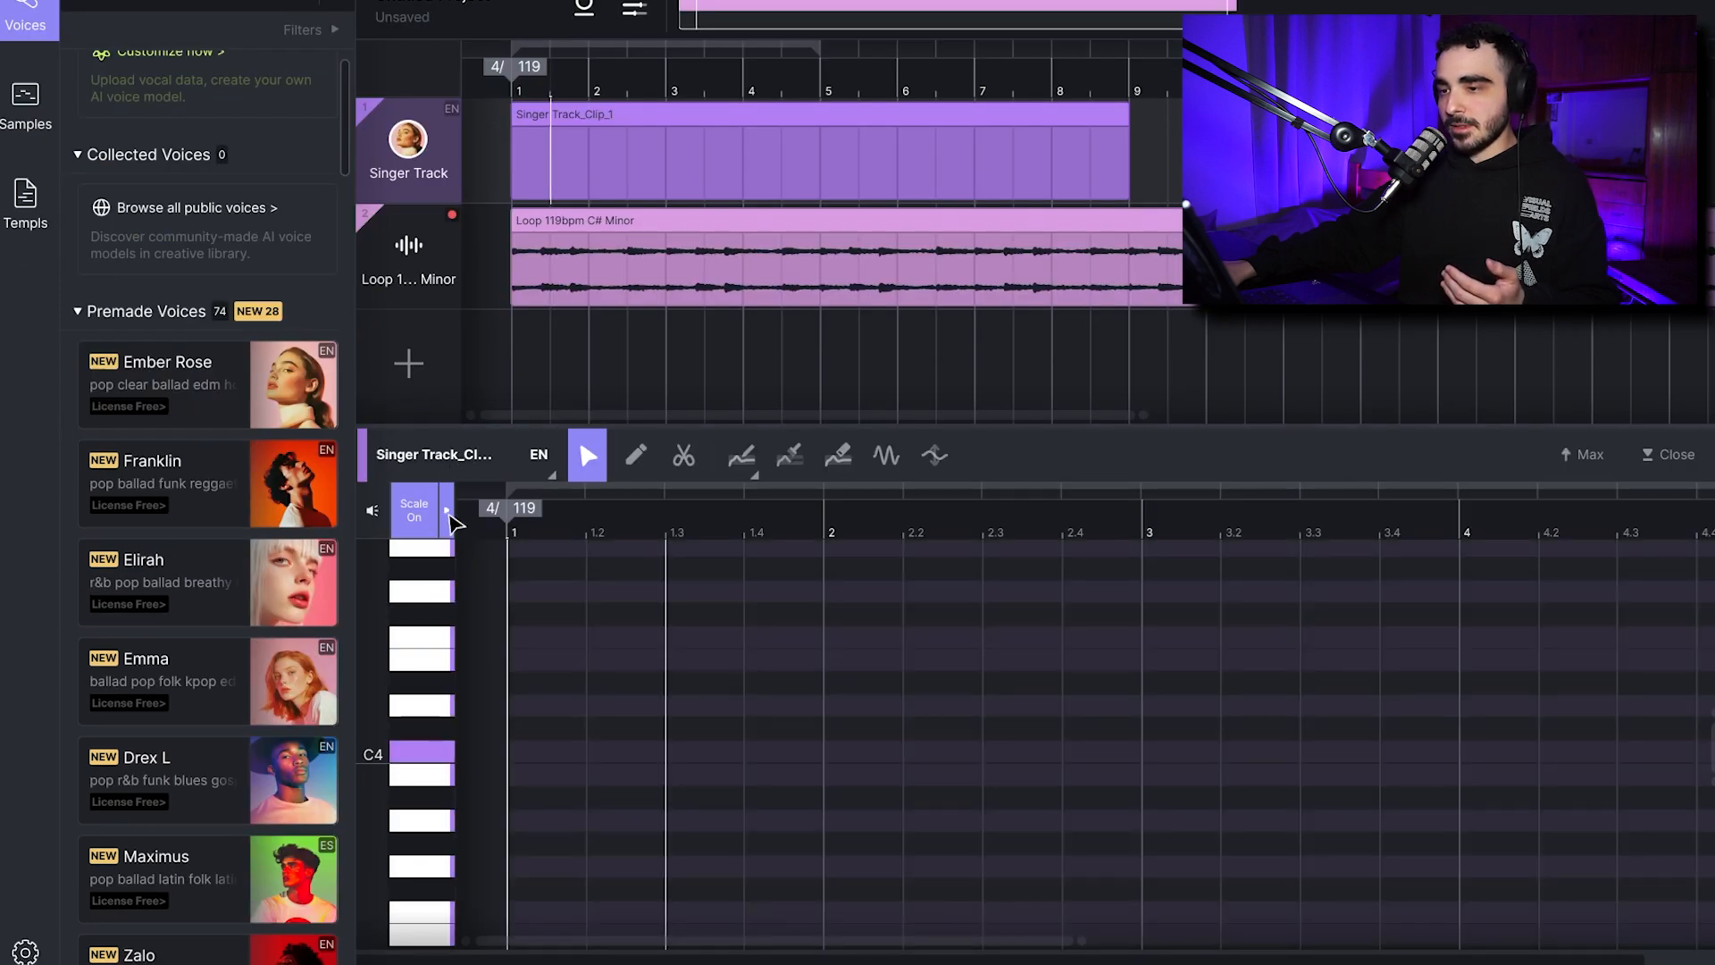
pyautogui.click(448, 514)
pyautogui.click(570, 511)
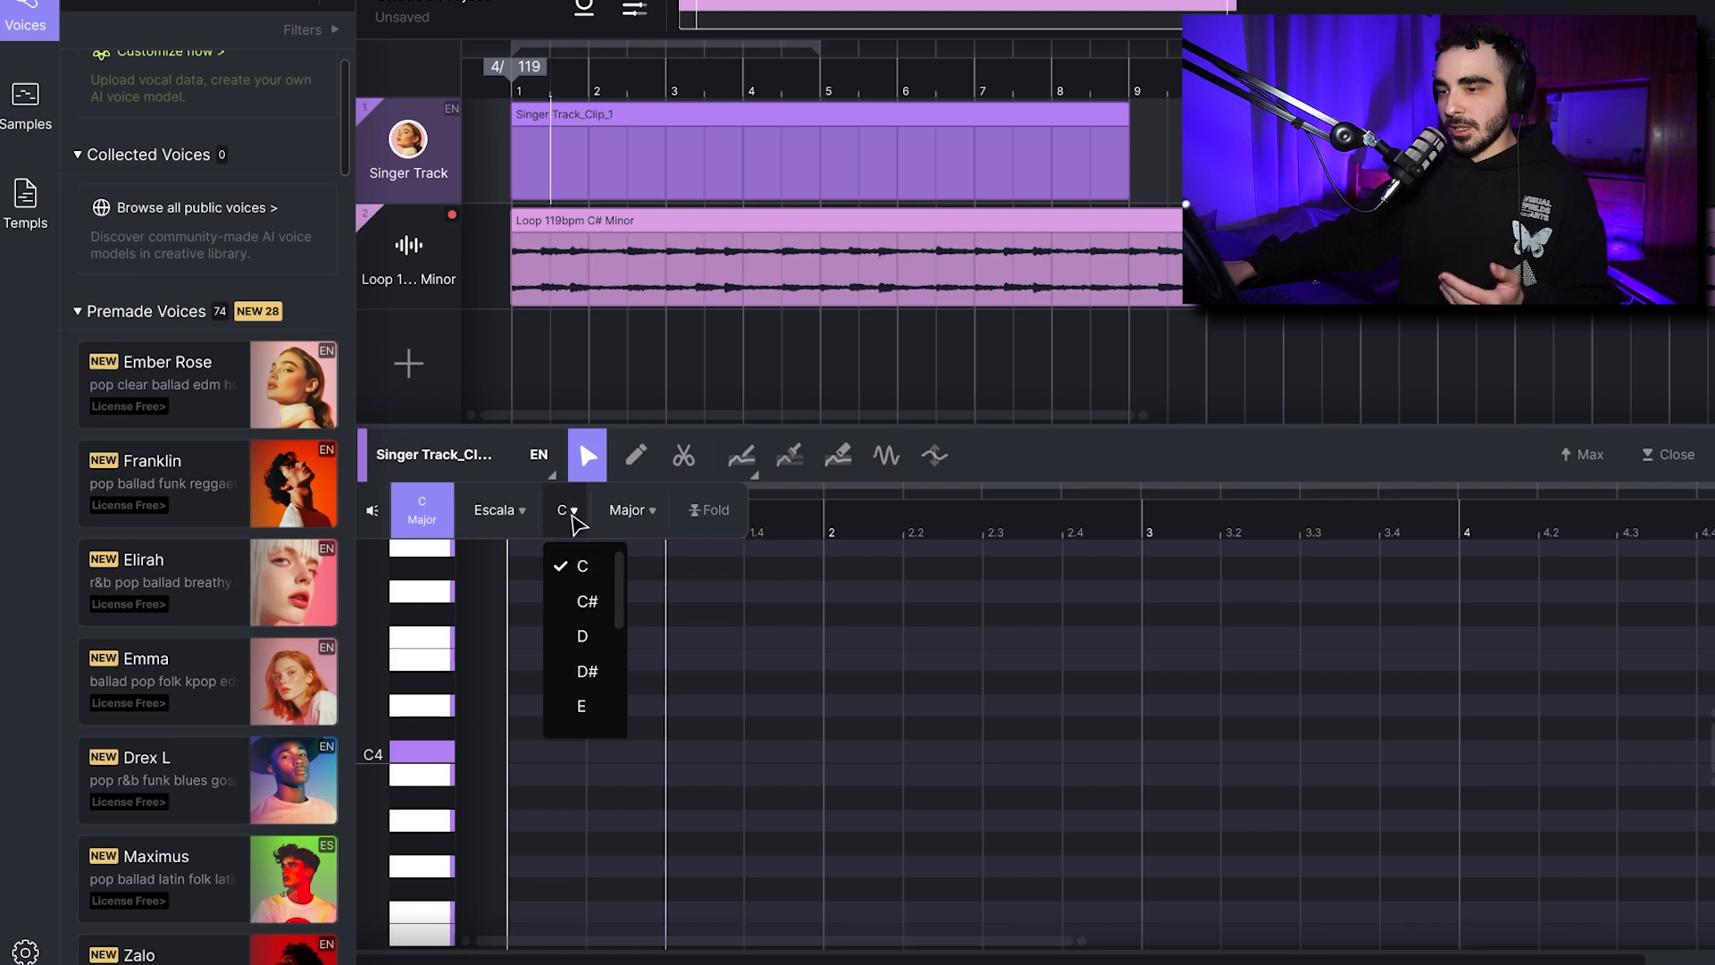
pyautogui.click(576, 606)
pyautogui.click(637, 510)
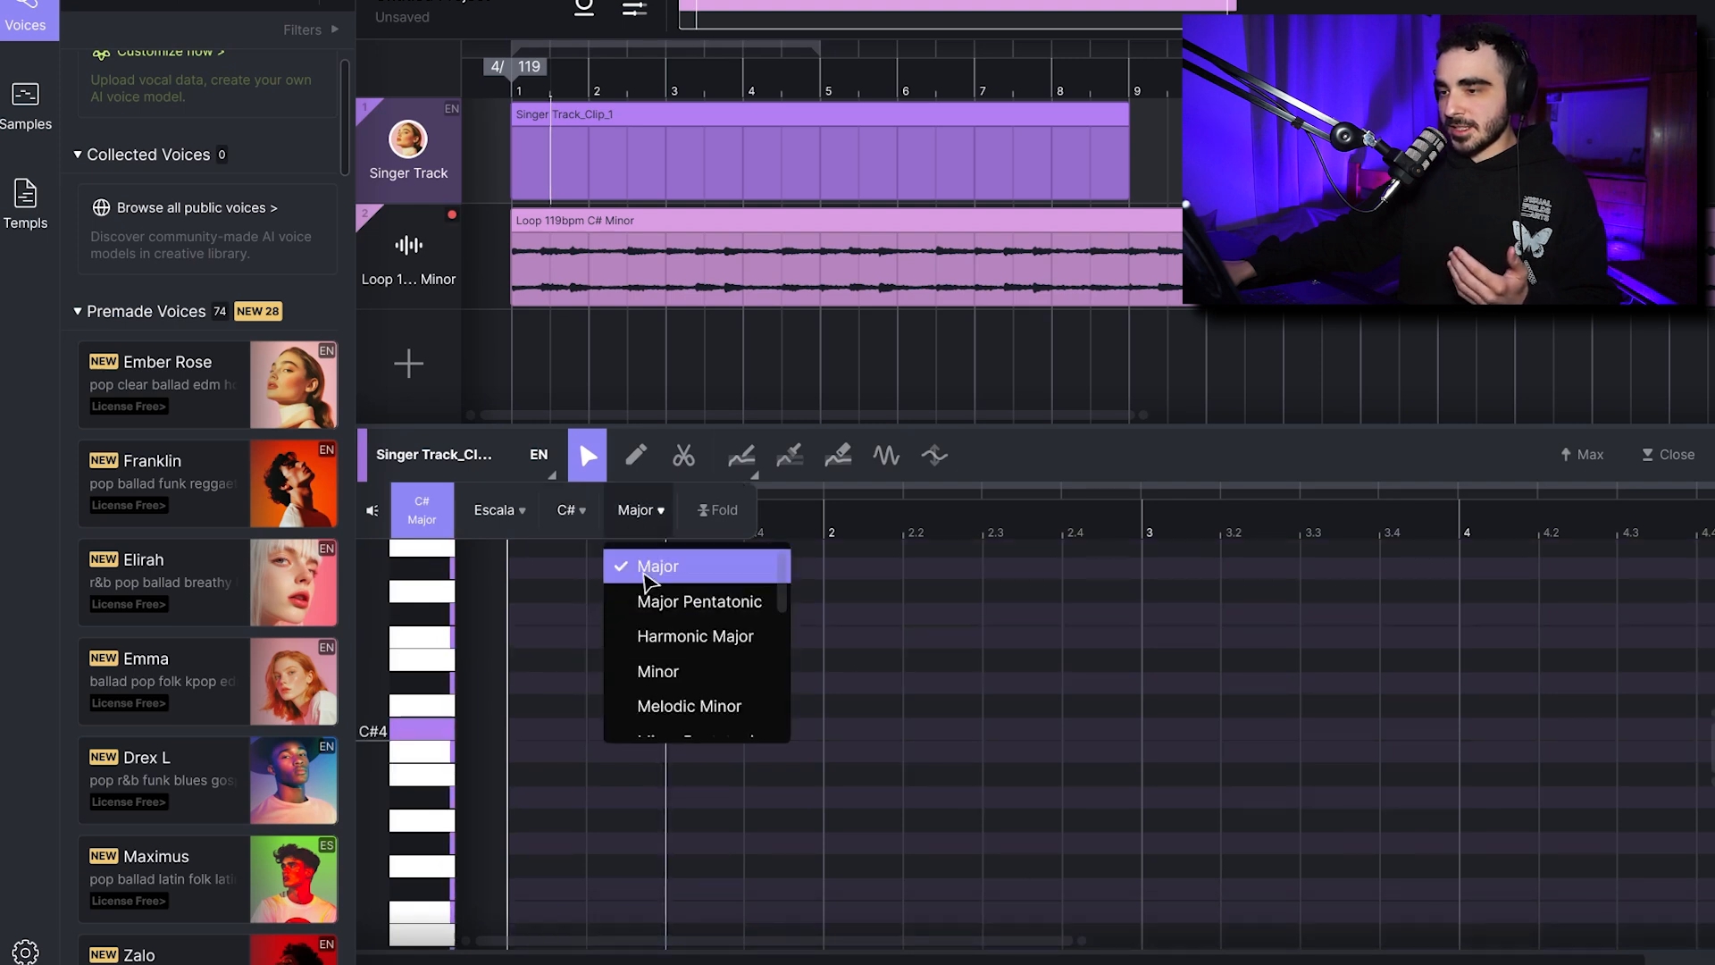
pyautogui.click(662, 678)
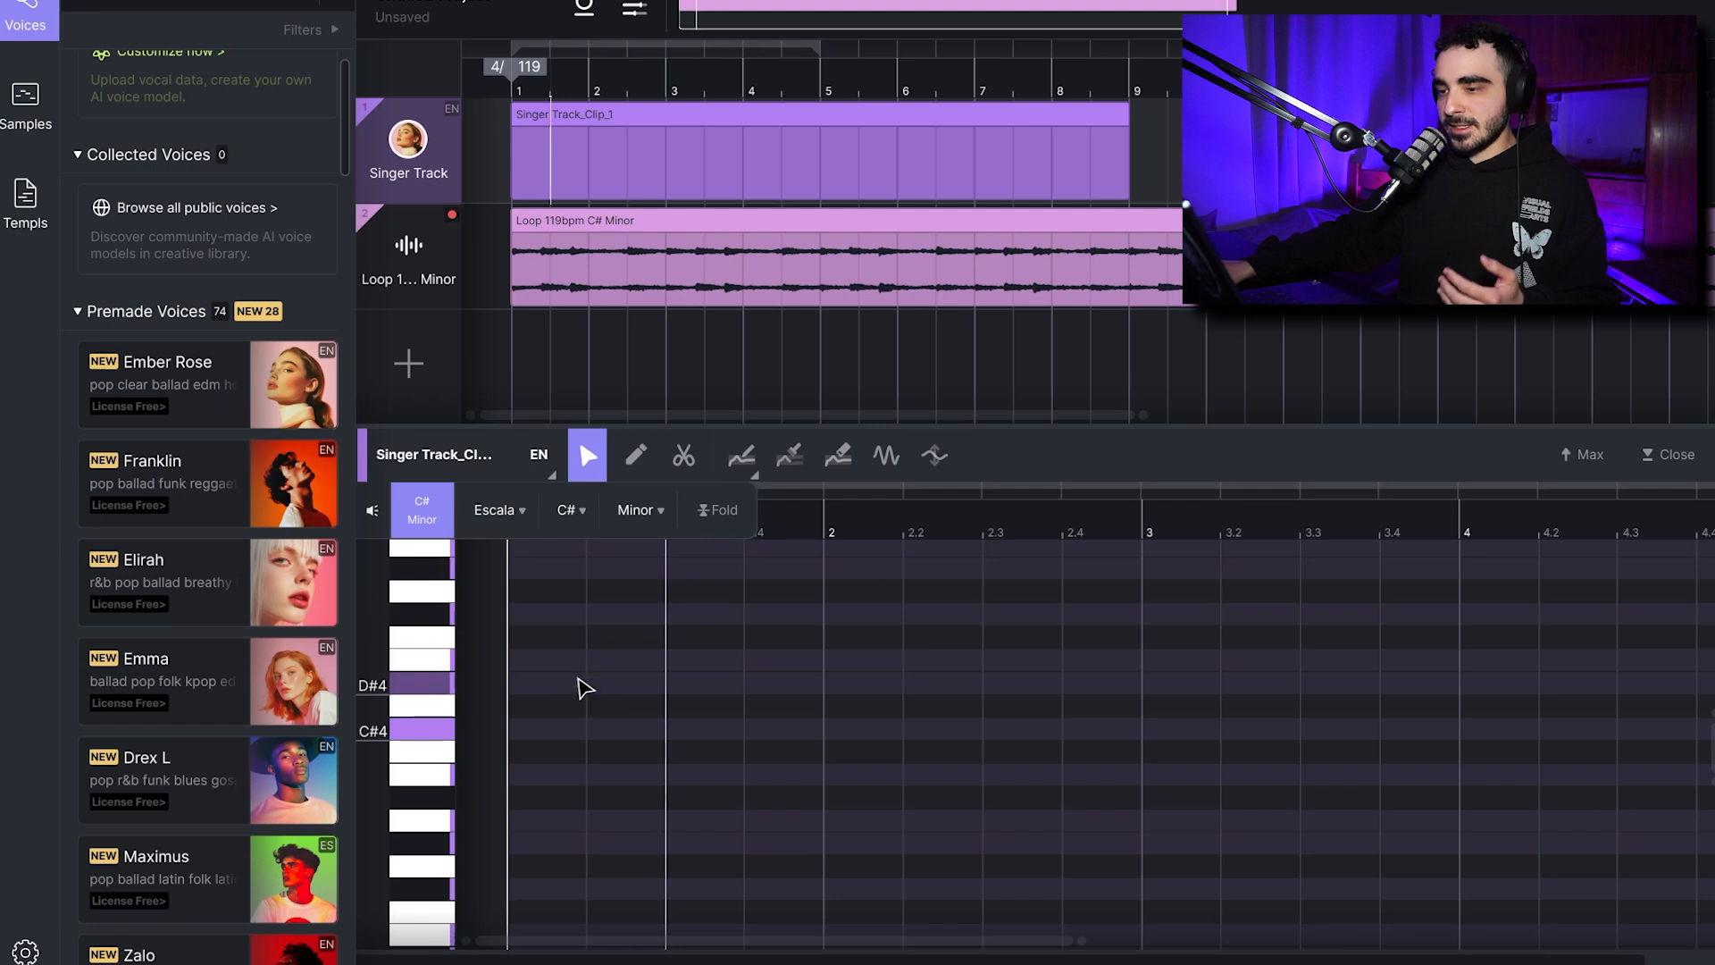
# Add a C#4 note at the start of the vocal clip and lengthen it to one full bar.
pyautogui.doubleClick(520, 731)
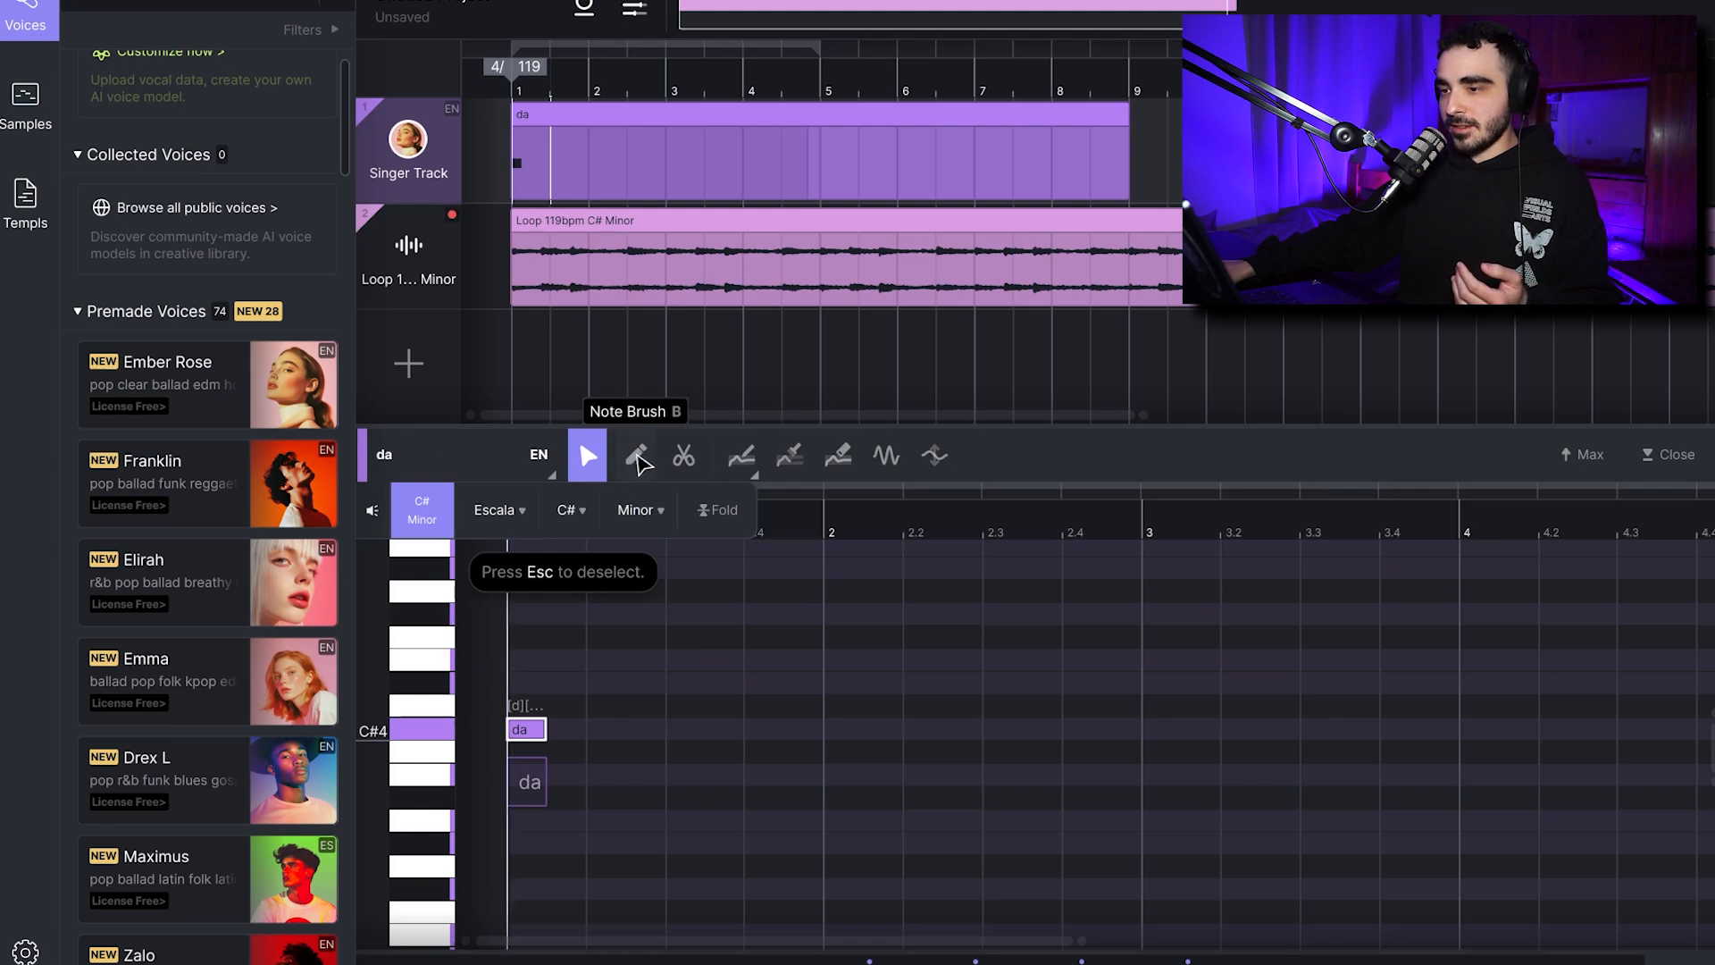
pyautogui.click(636, 457)
pyautogui.click(593, 683)
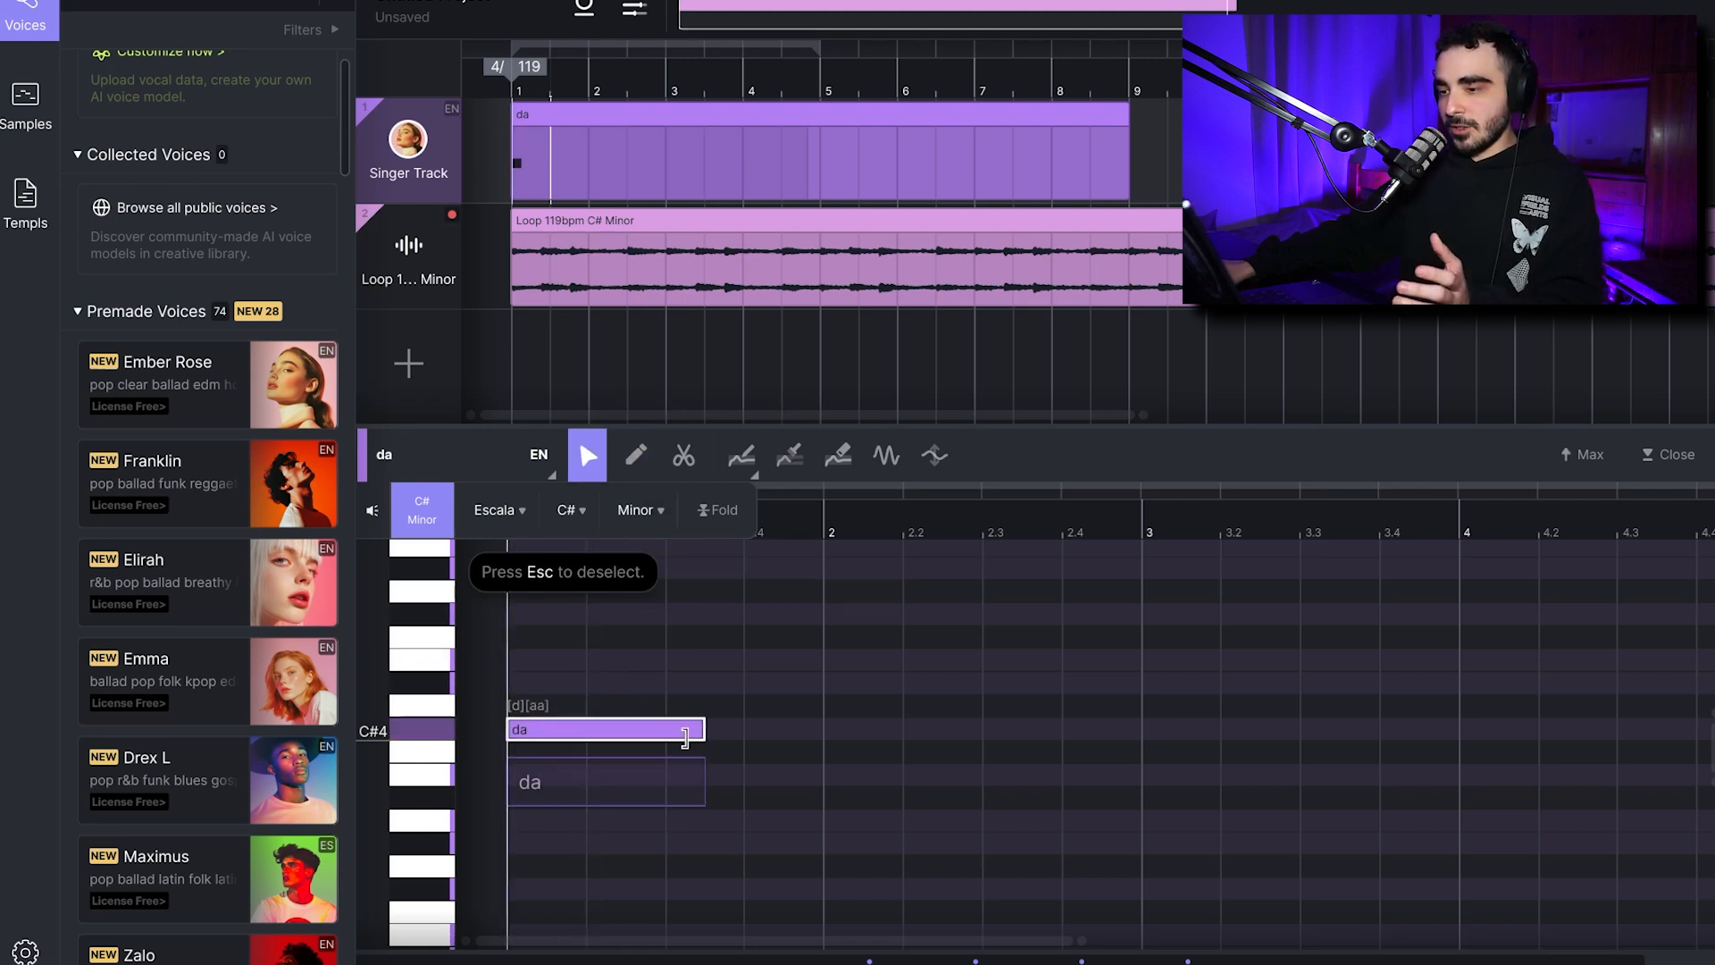
pyautogui.moveTo(685, 734); pyautogui.dragTo(823, 734)
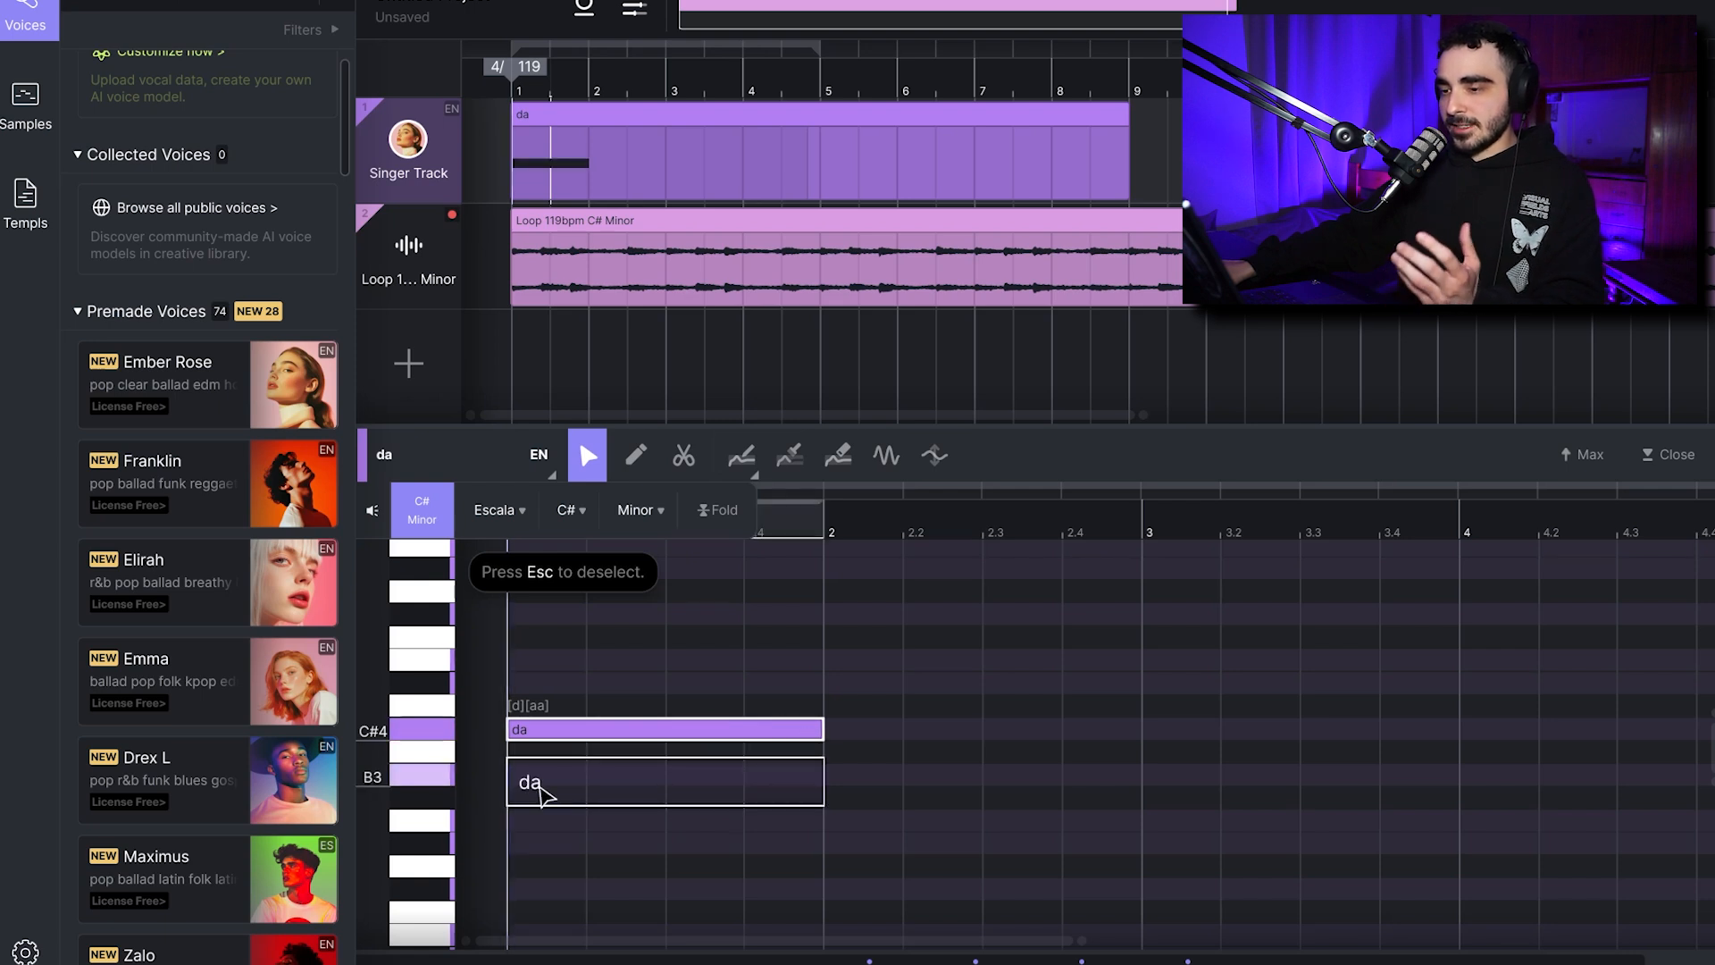
# Change the note's lyric to "save" and adjust its length so it ends at bar 2.
pyautogui.doubleClick(542, 793)
pyautogui.write('save')
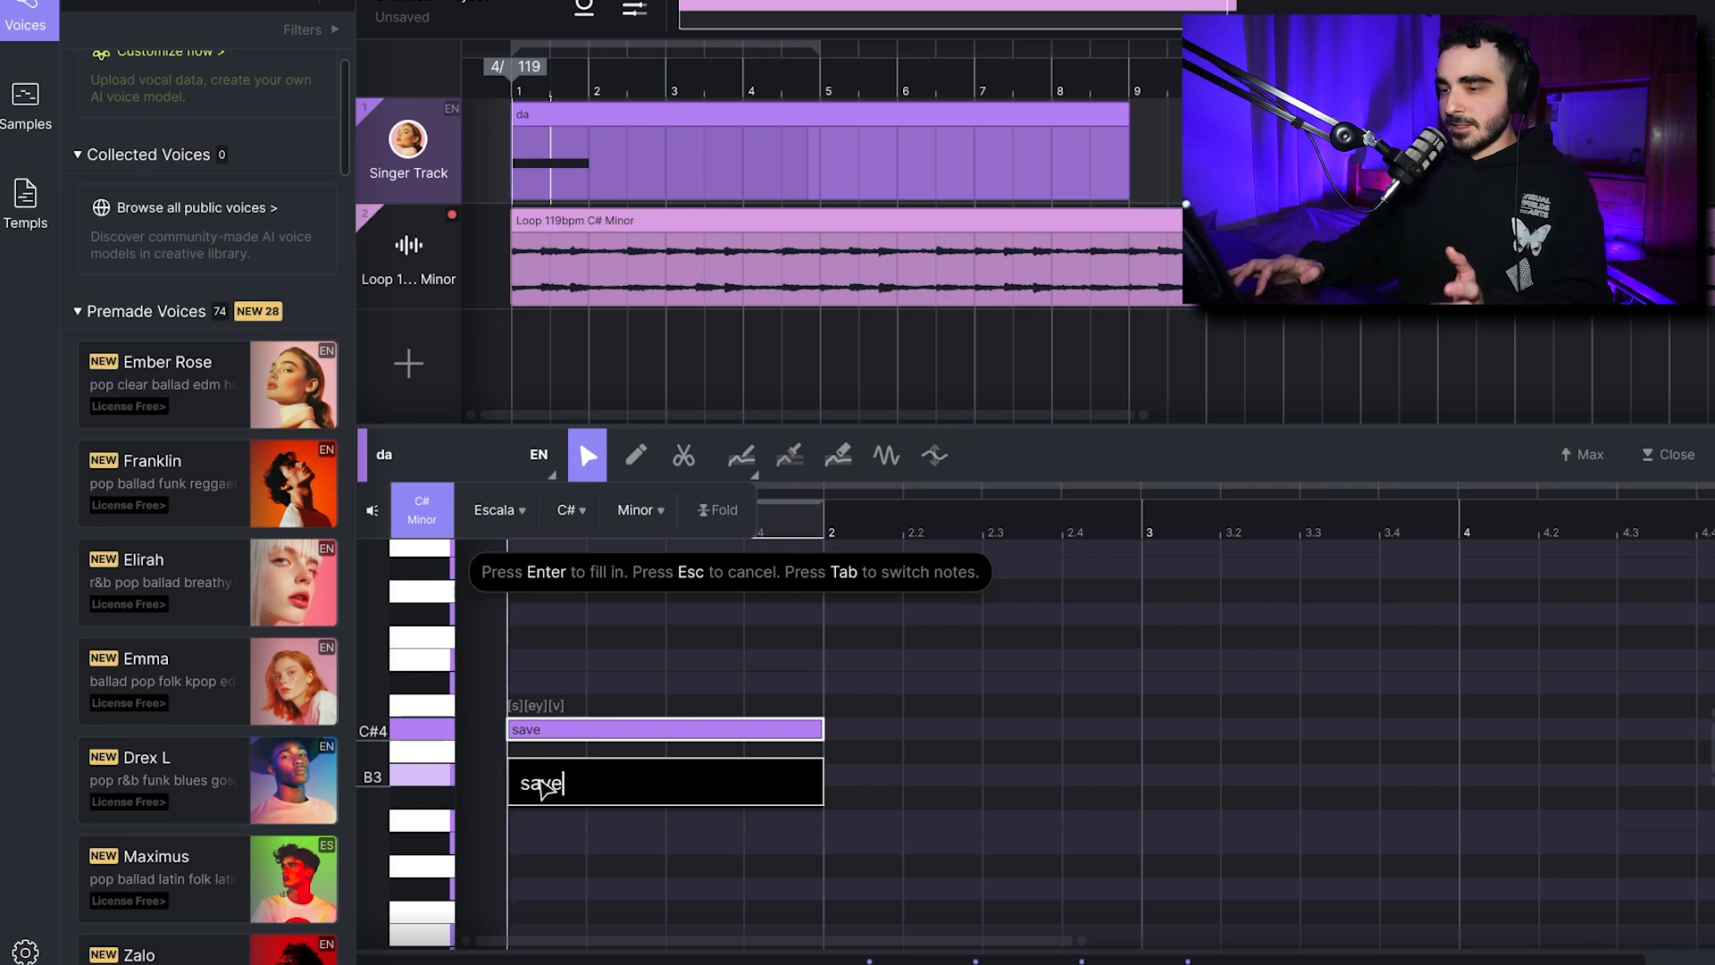
pyautogui.press('Return')
pyautogui.moveTo(823, 734); pyautogui.dragTo(705, 734)
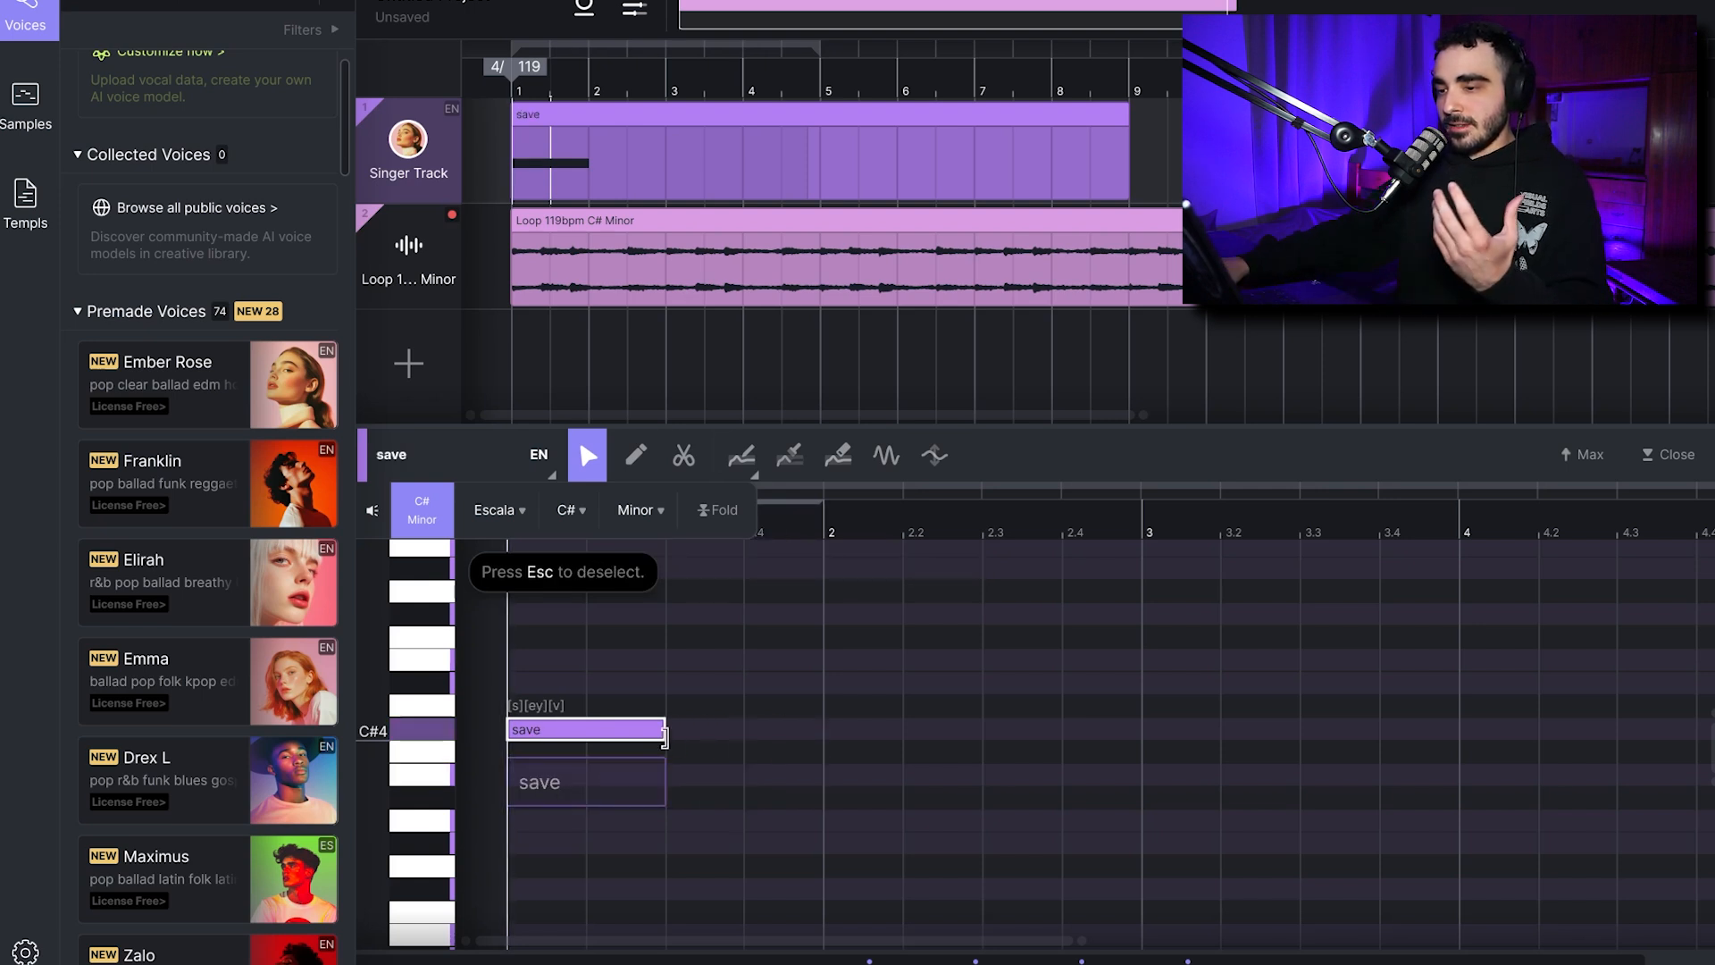
pyautogui.moveTo(664, 734); pyautogui.dragTo(823, 734)
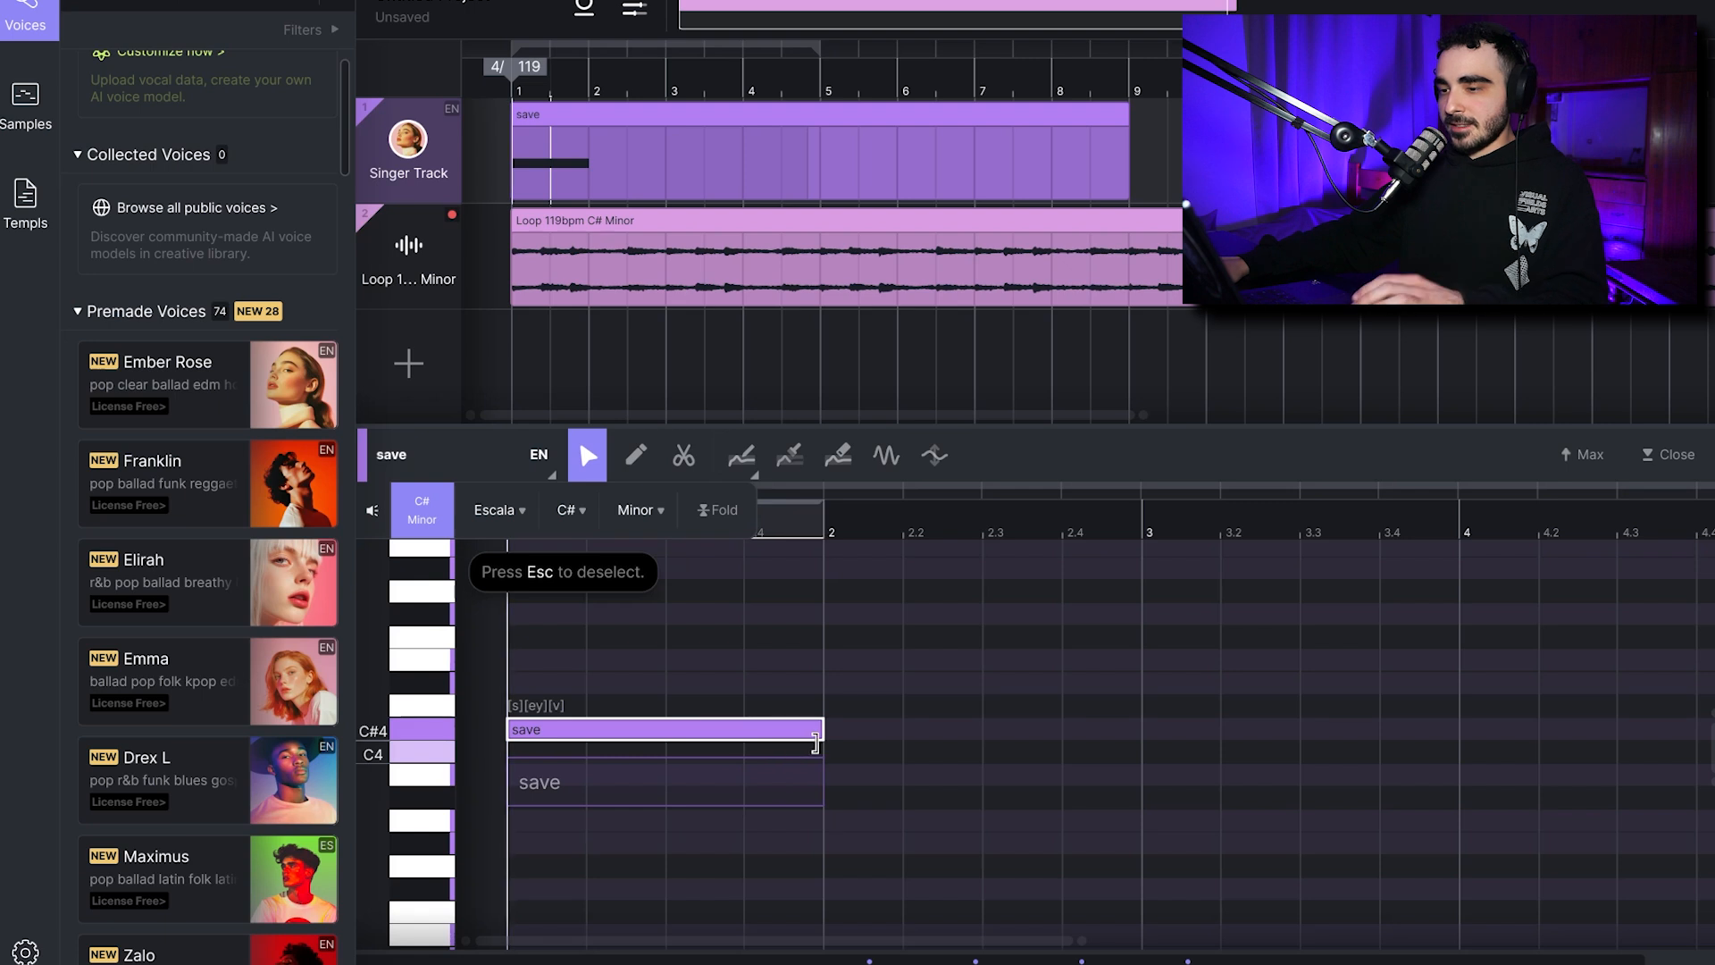
# Play back the "save" note from the start to hear the sung result.
pyautogui.click(528, 659)
pyautogui.press('space')
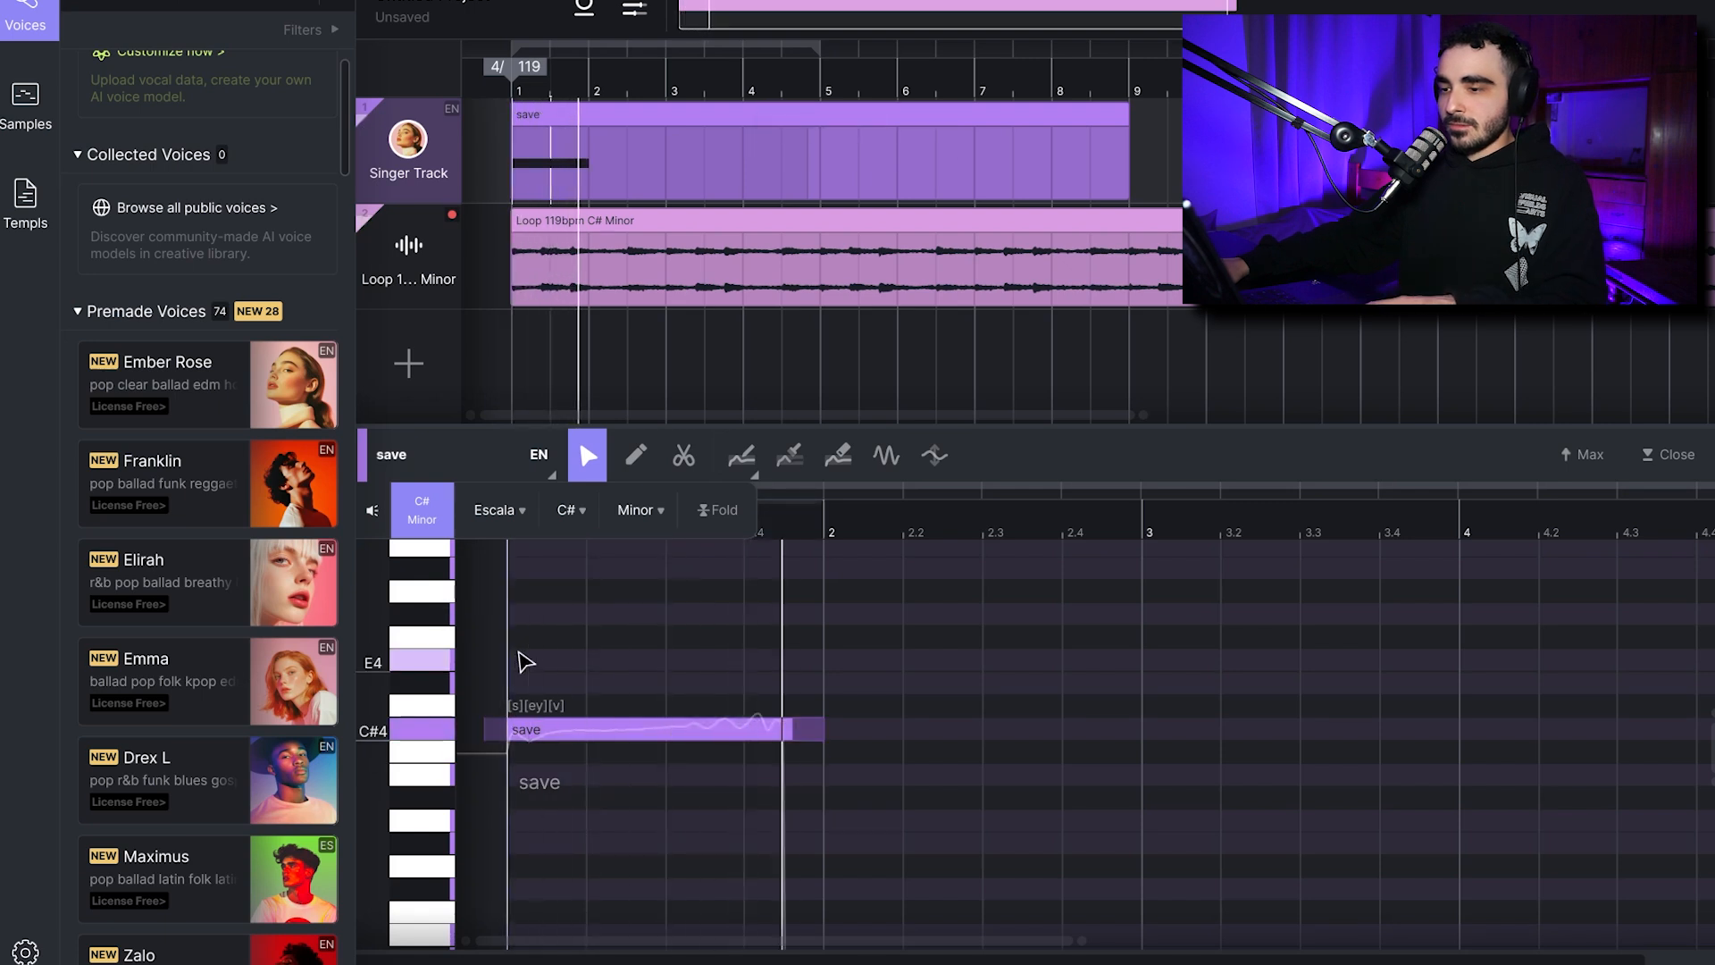
pyautogui.press('space')
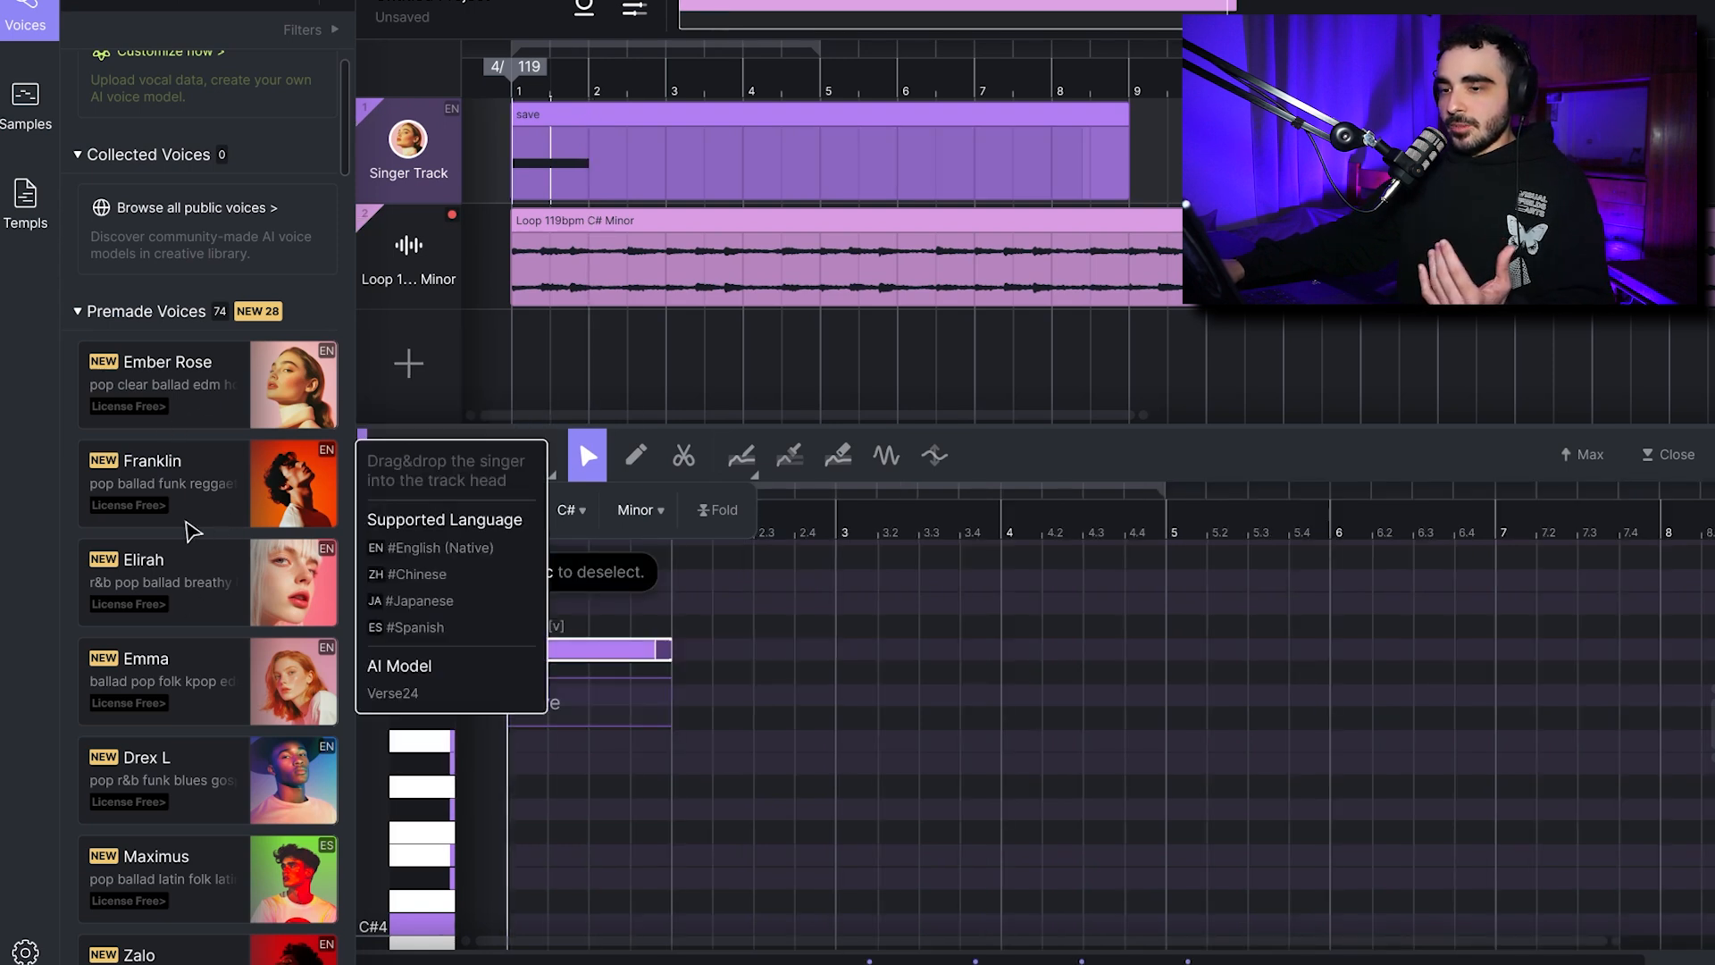
# Assign the Elirah premade voice to the Singer Track and play the "save" note with it.
pyautogui.moveTo(178, 592)
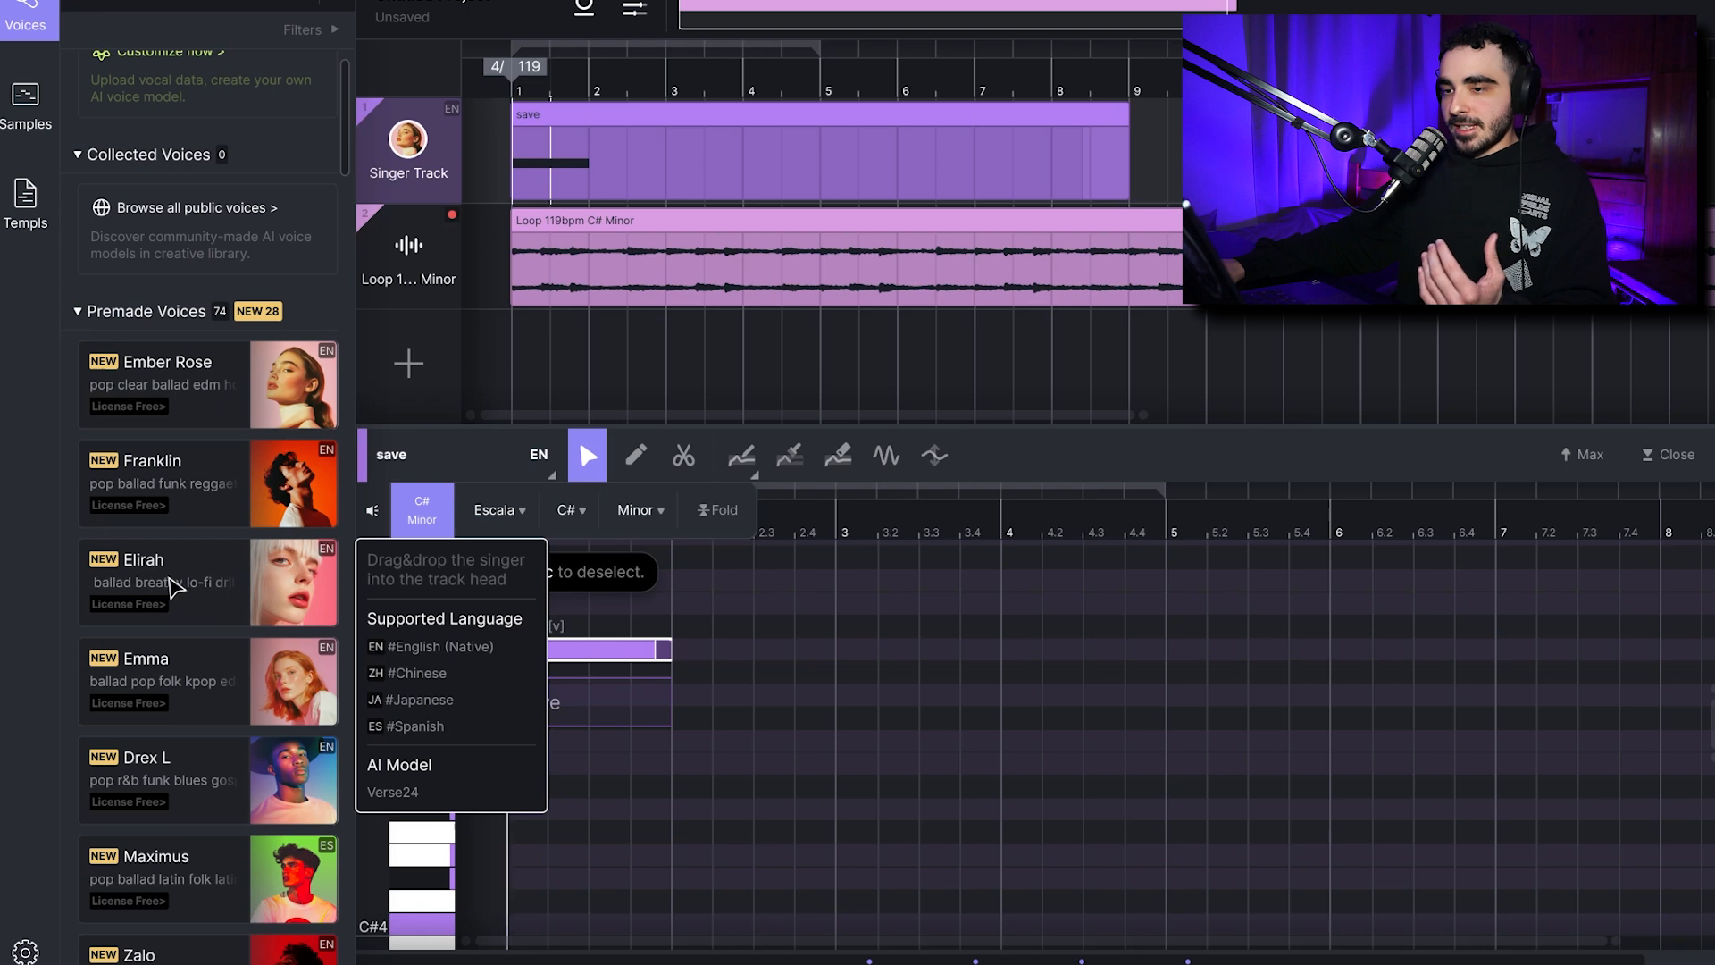
pyautogui.moveTo(178, 585); pyautogui.dragTo(371, 161)
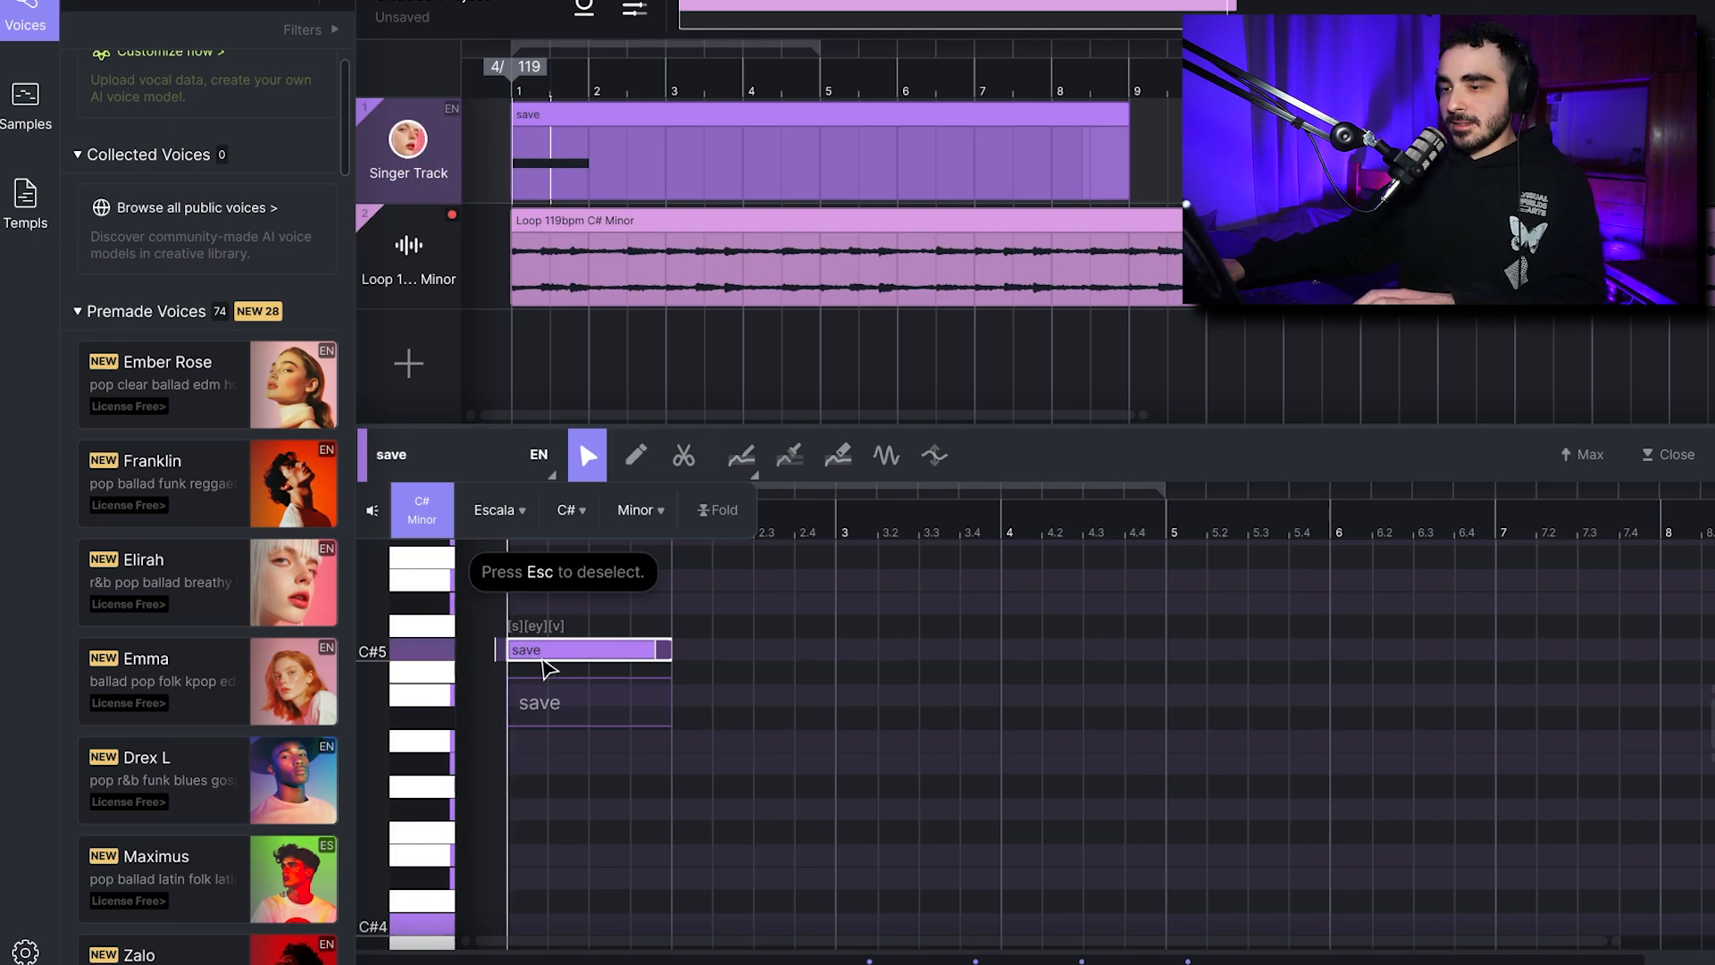
pyautogui.press('space')
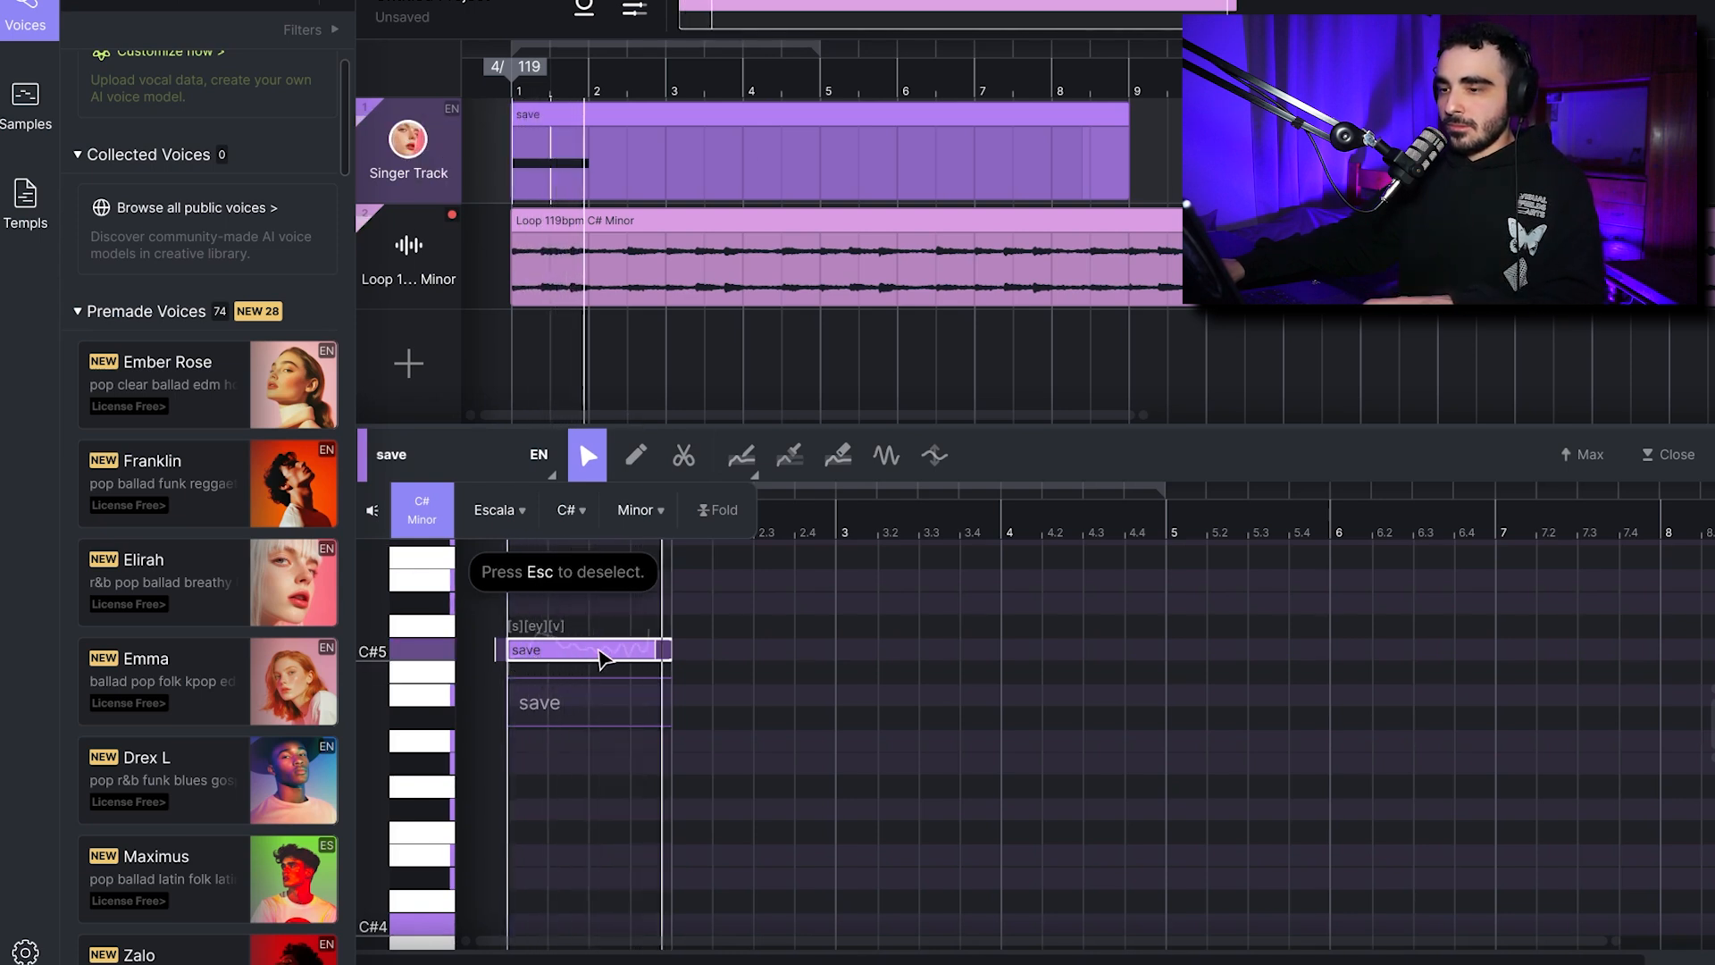
# Change the lyric of the note after "self" to "now" and play back the phrase.
pyautogui.scroll(3, 683, 648)
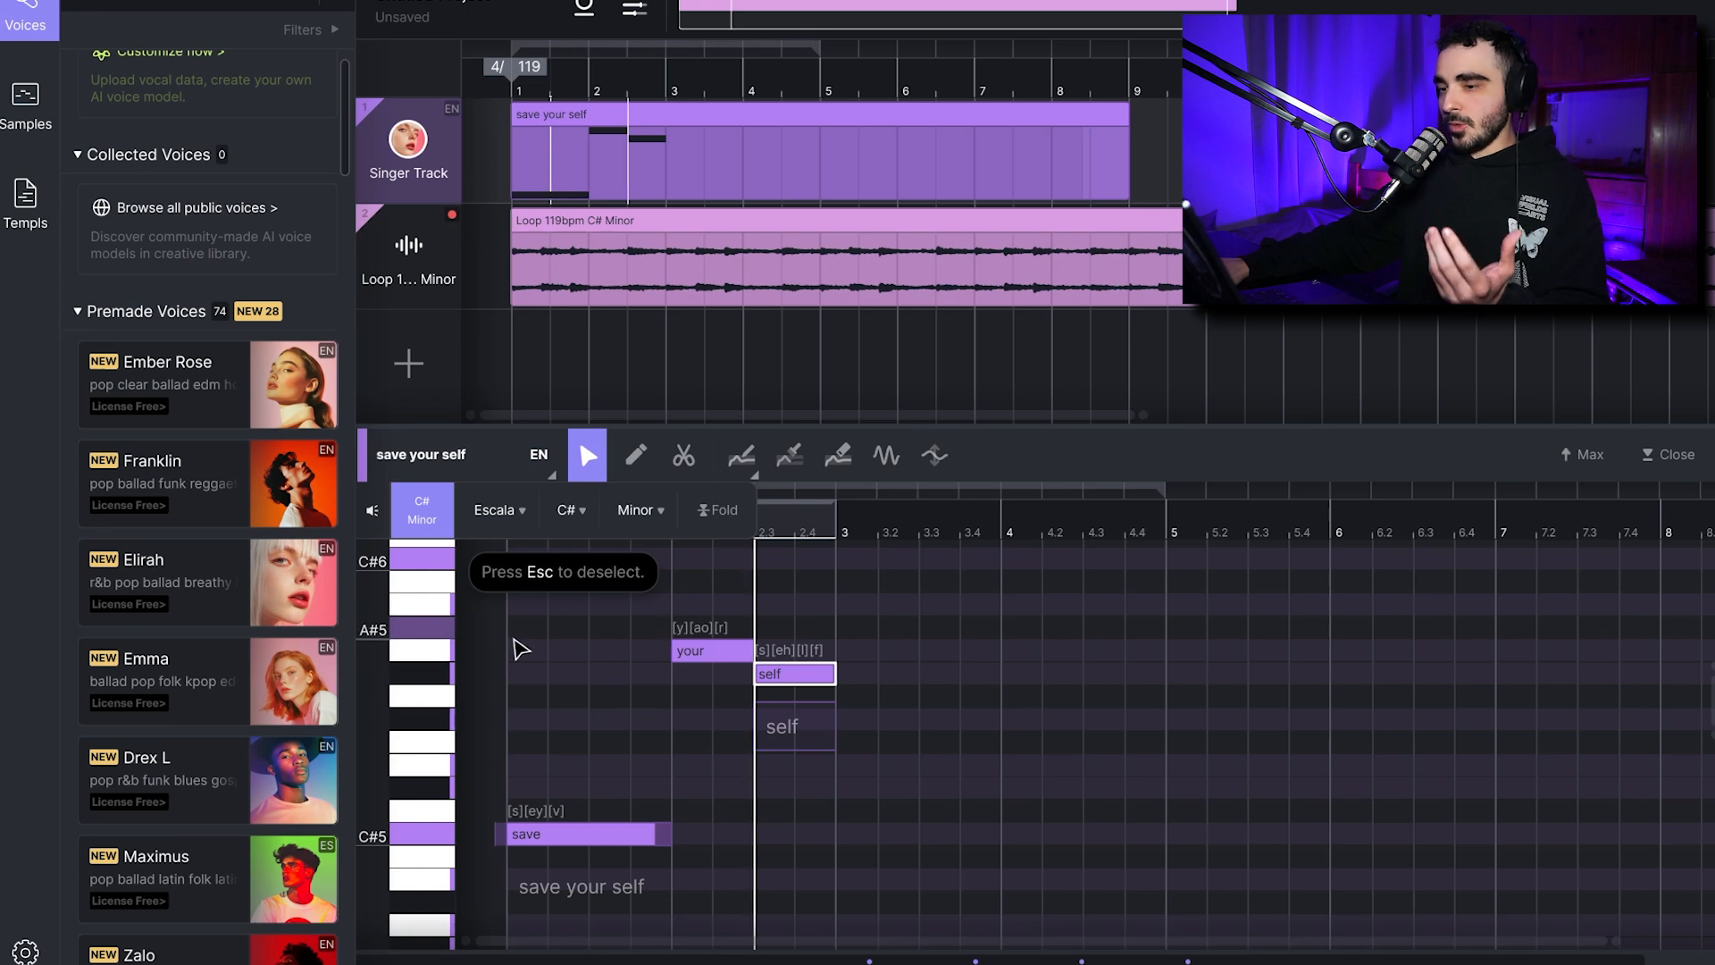
pyautogui.click(514, 648)
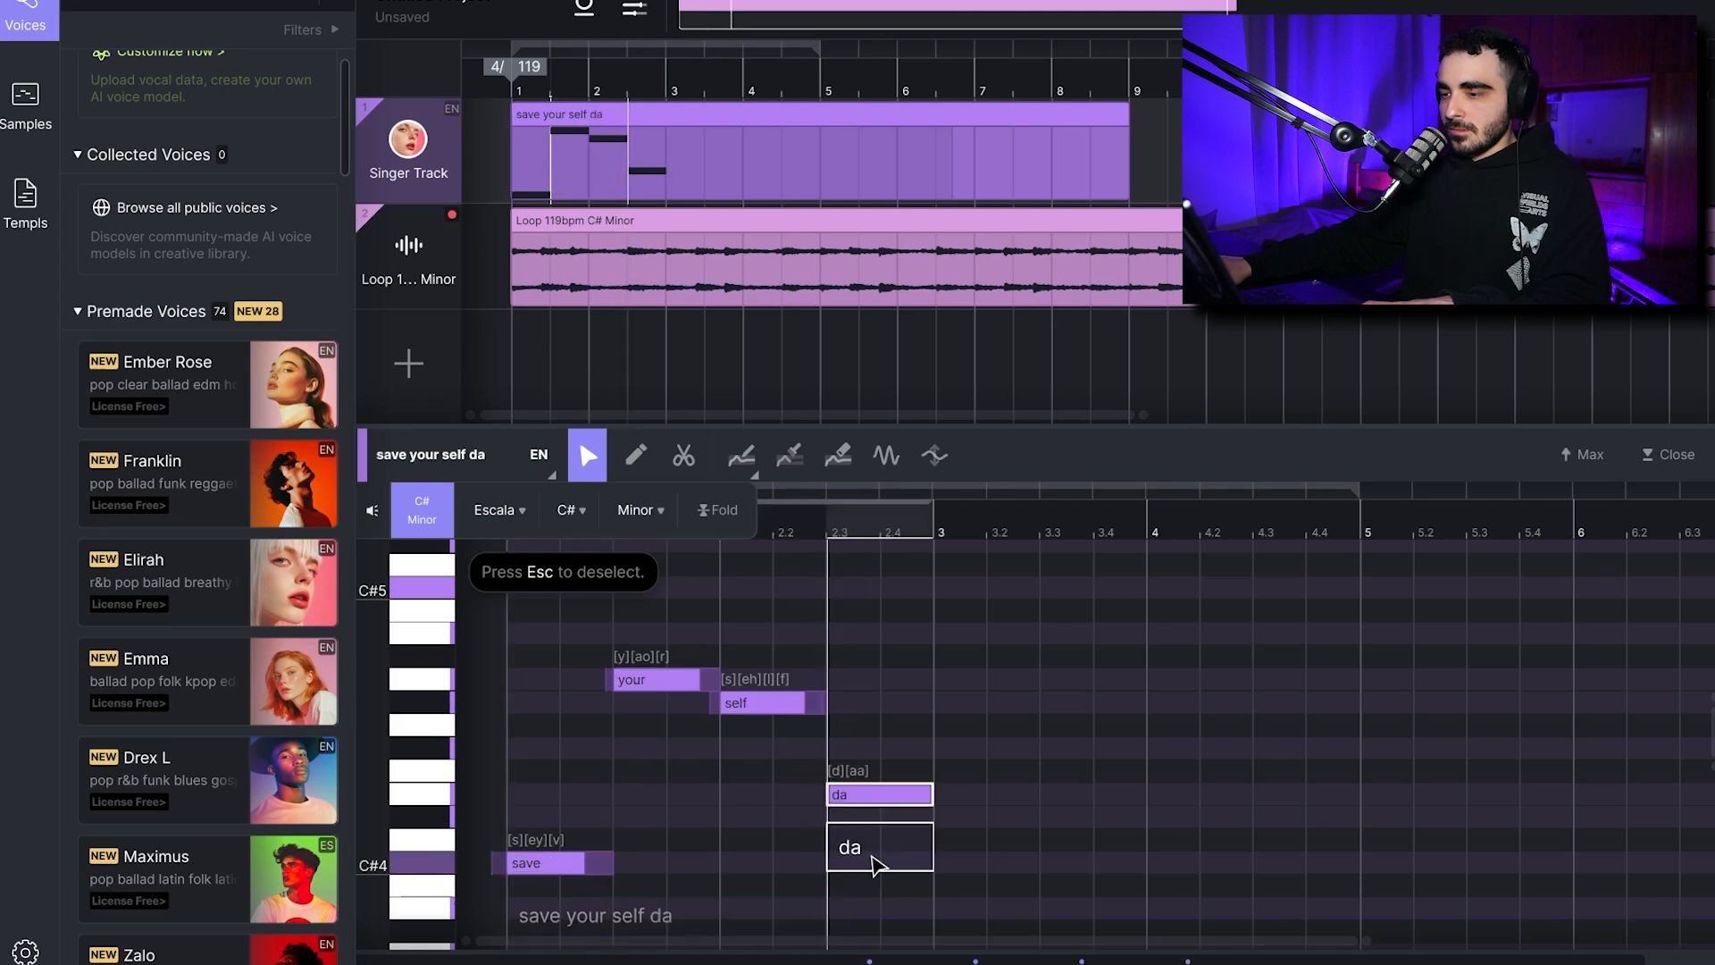
pyautogui.doubleClick(874, 865)
pyautogui.write('now')
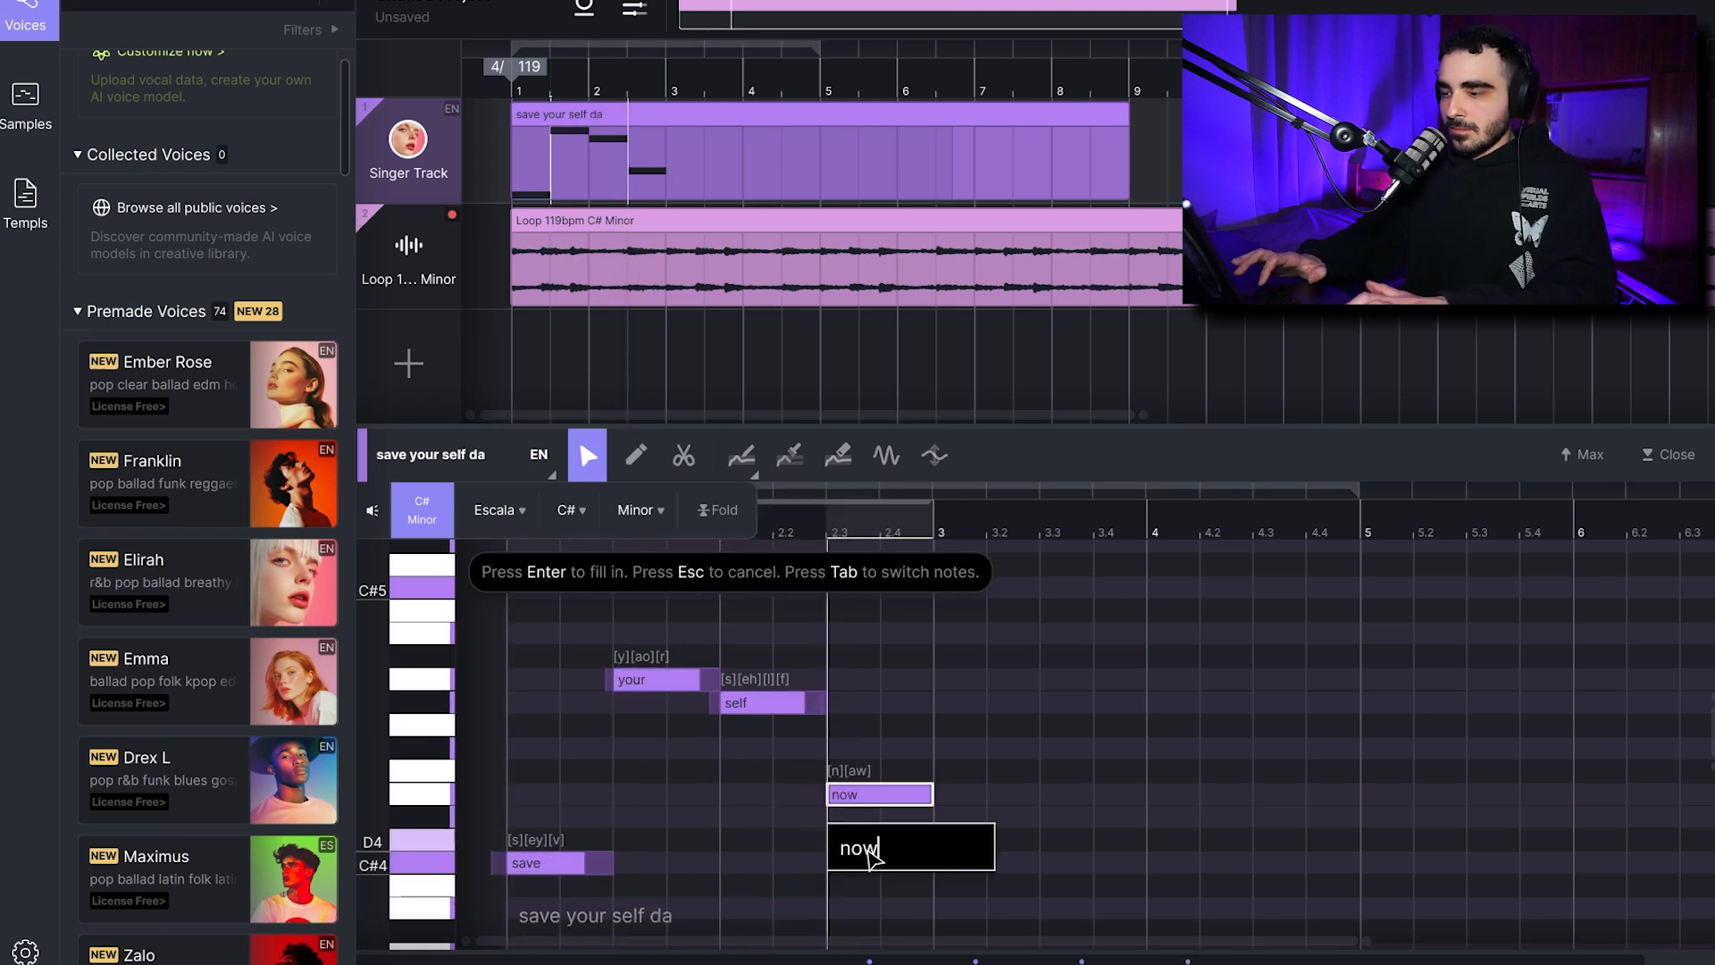
pyautogui.press('Return')
pyautogui.press('space')
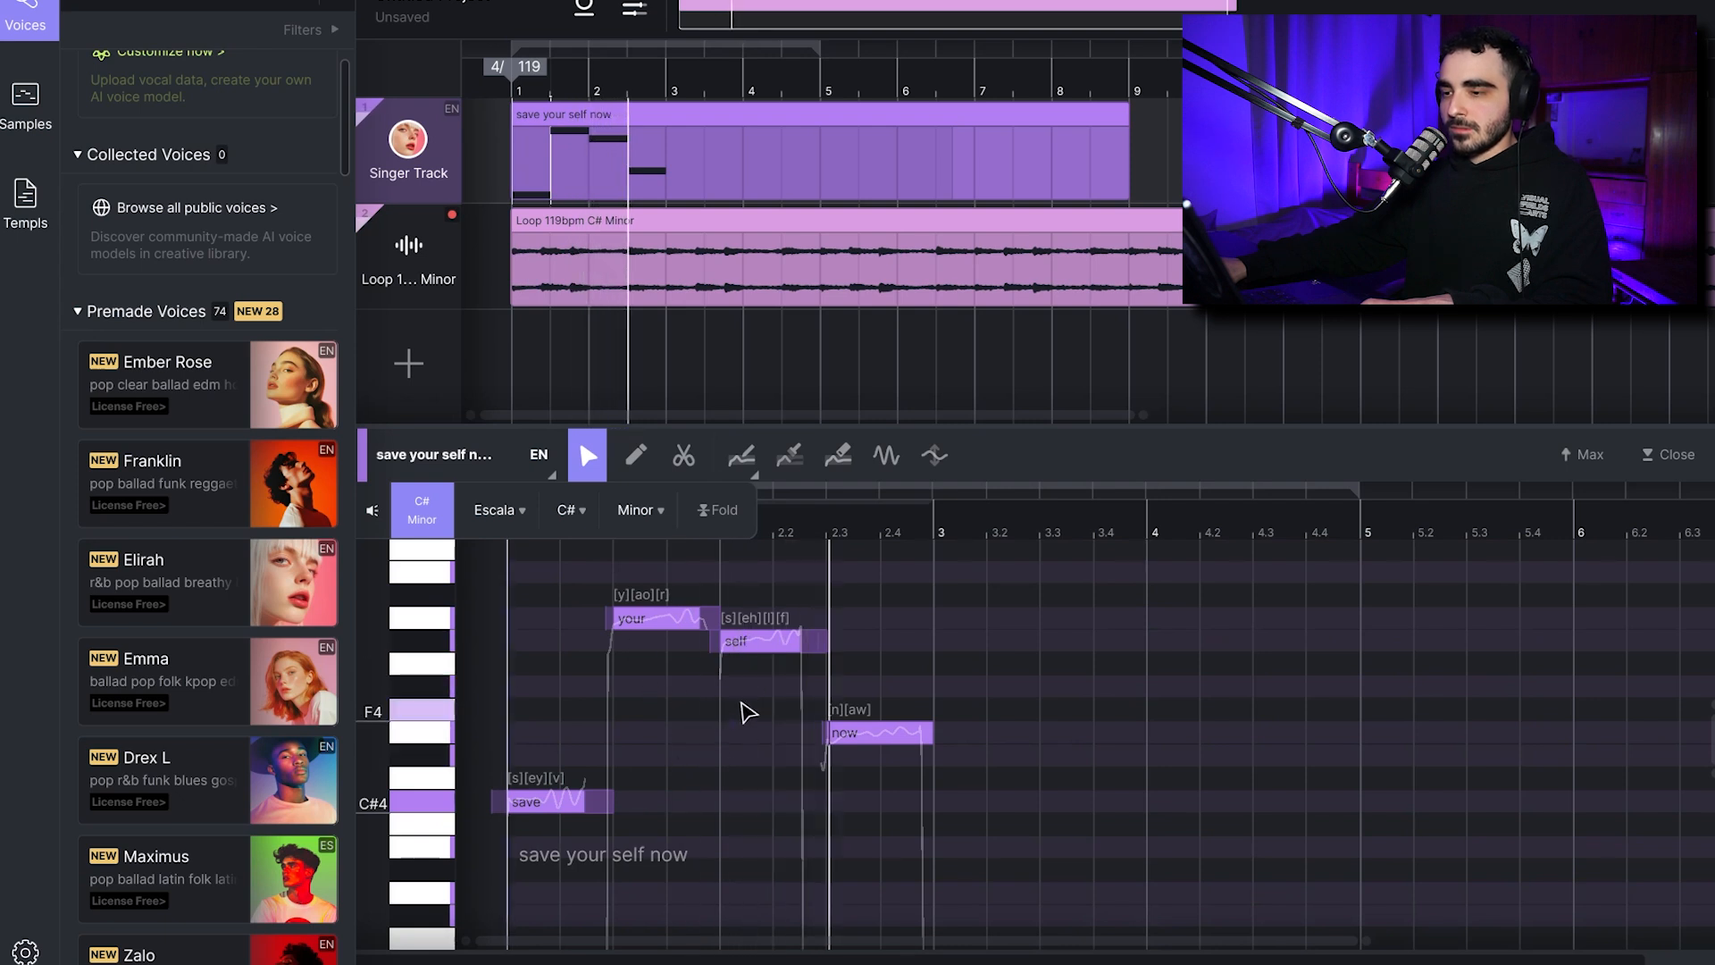
# Split the "now" note in half, lower its second half to D#4 and play back the phrase.
pyautogui.click(849, 741)
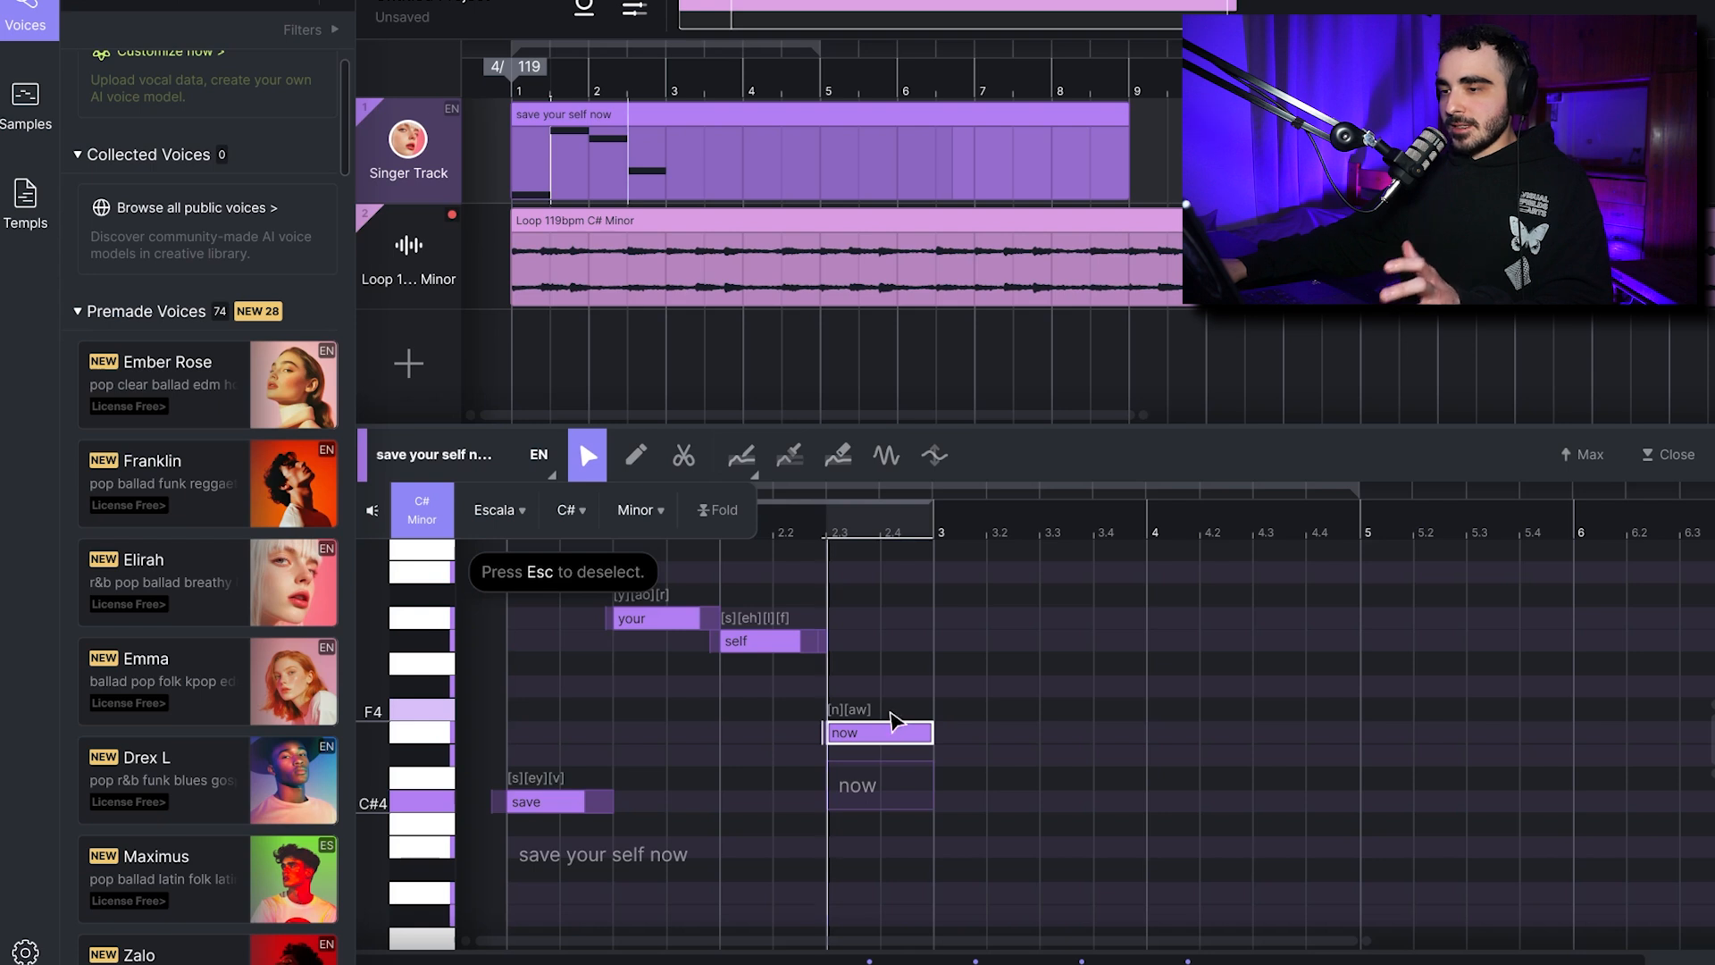
pyautogui.click(685, 457)
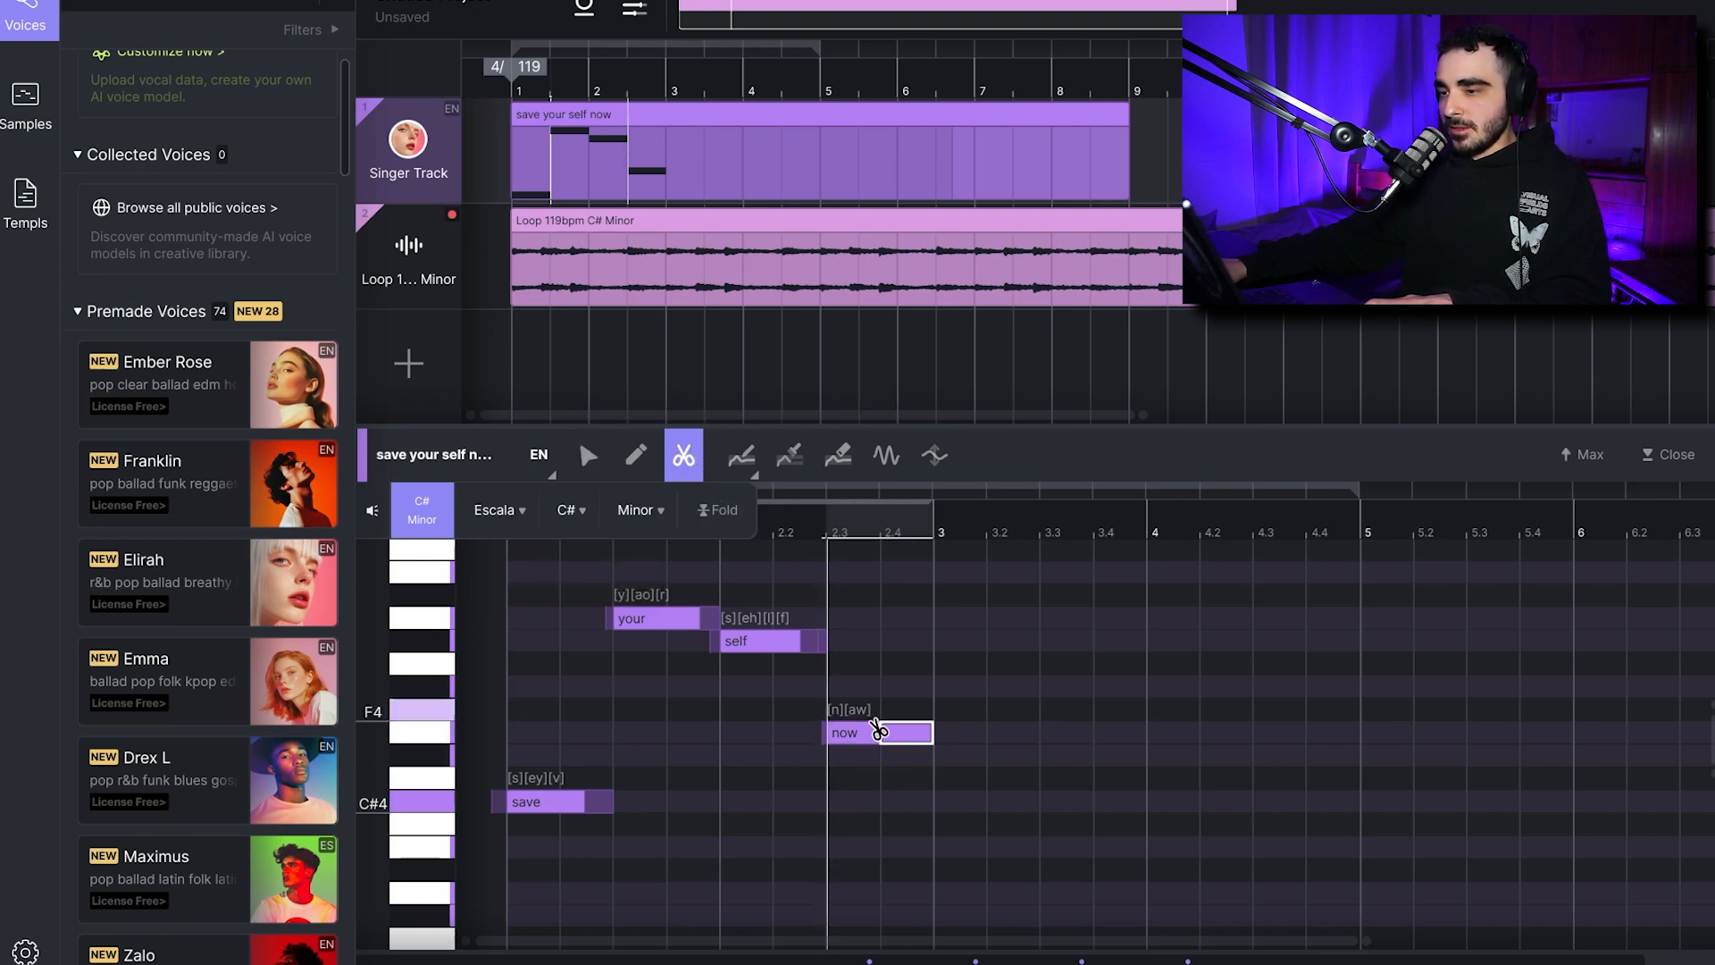
pyautogui.click(588, 458)
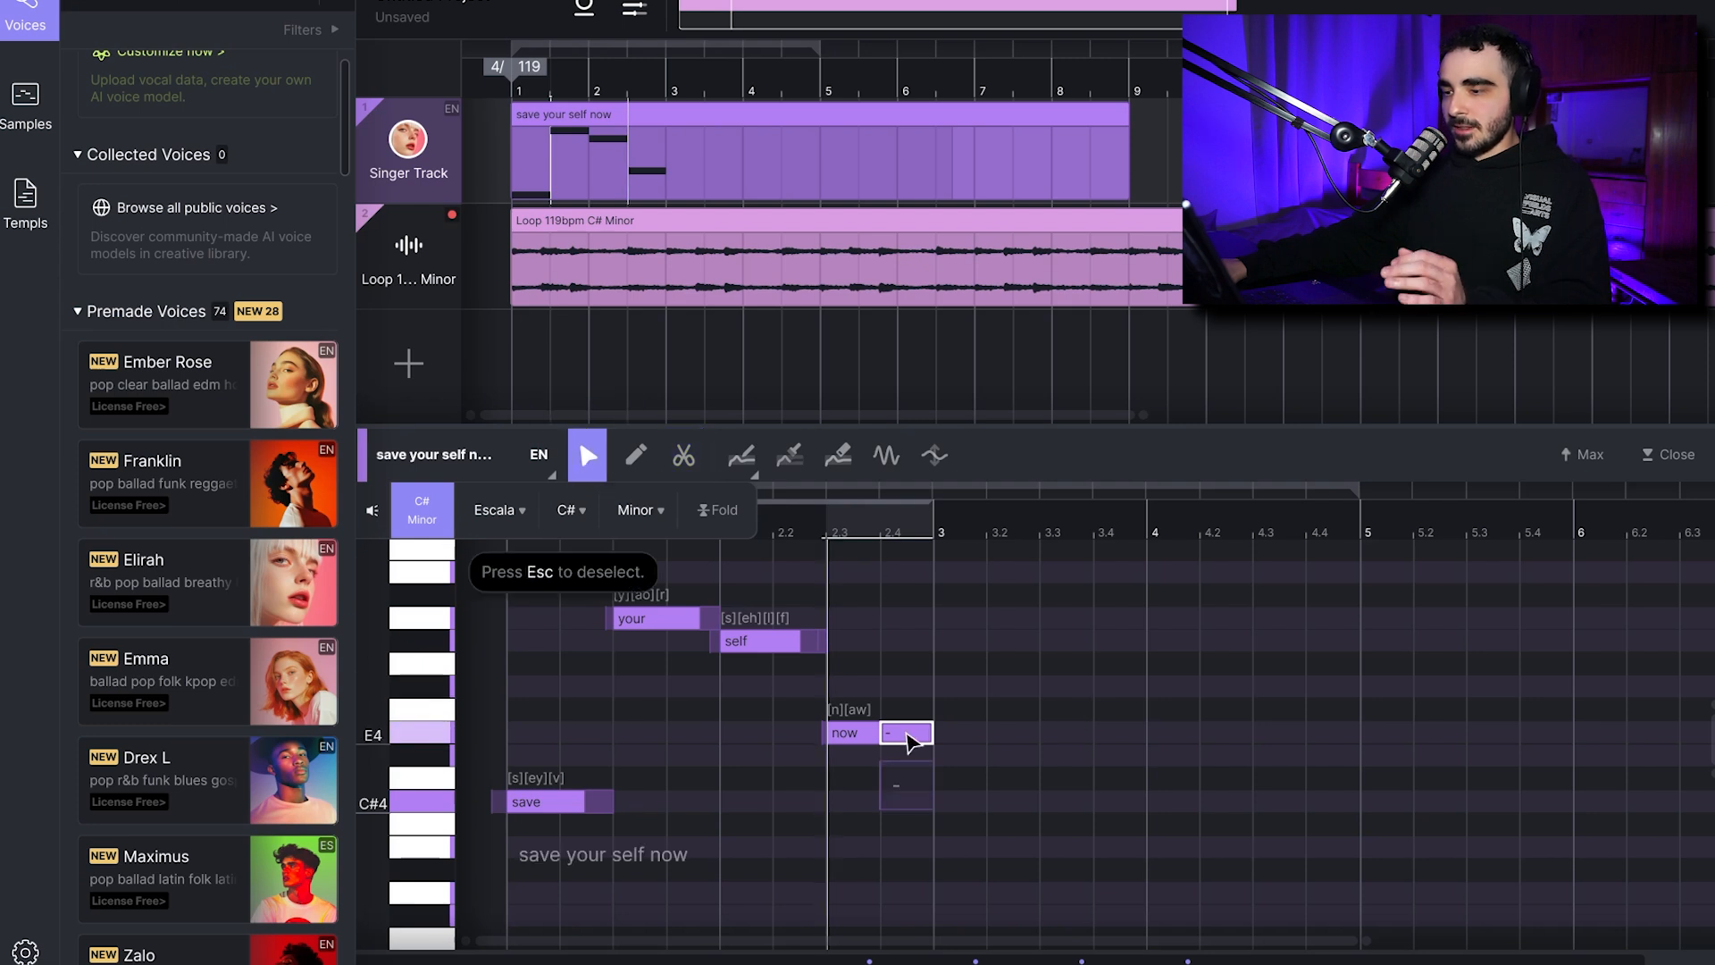
pyautogui.moveTo(907, 744); pyautogui.dragTo(907, 757)
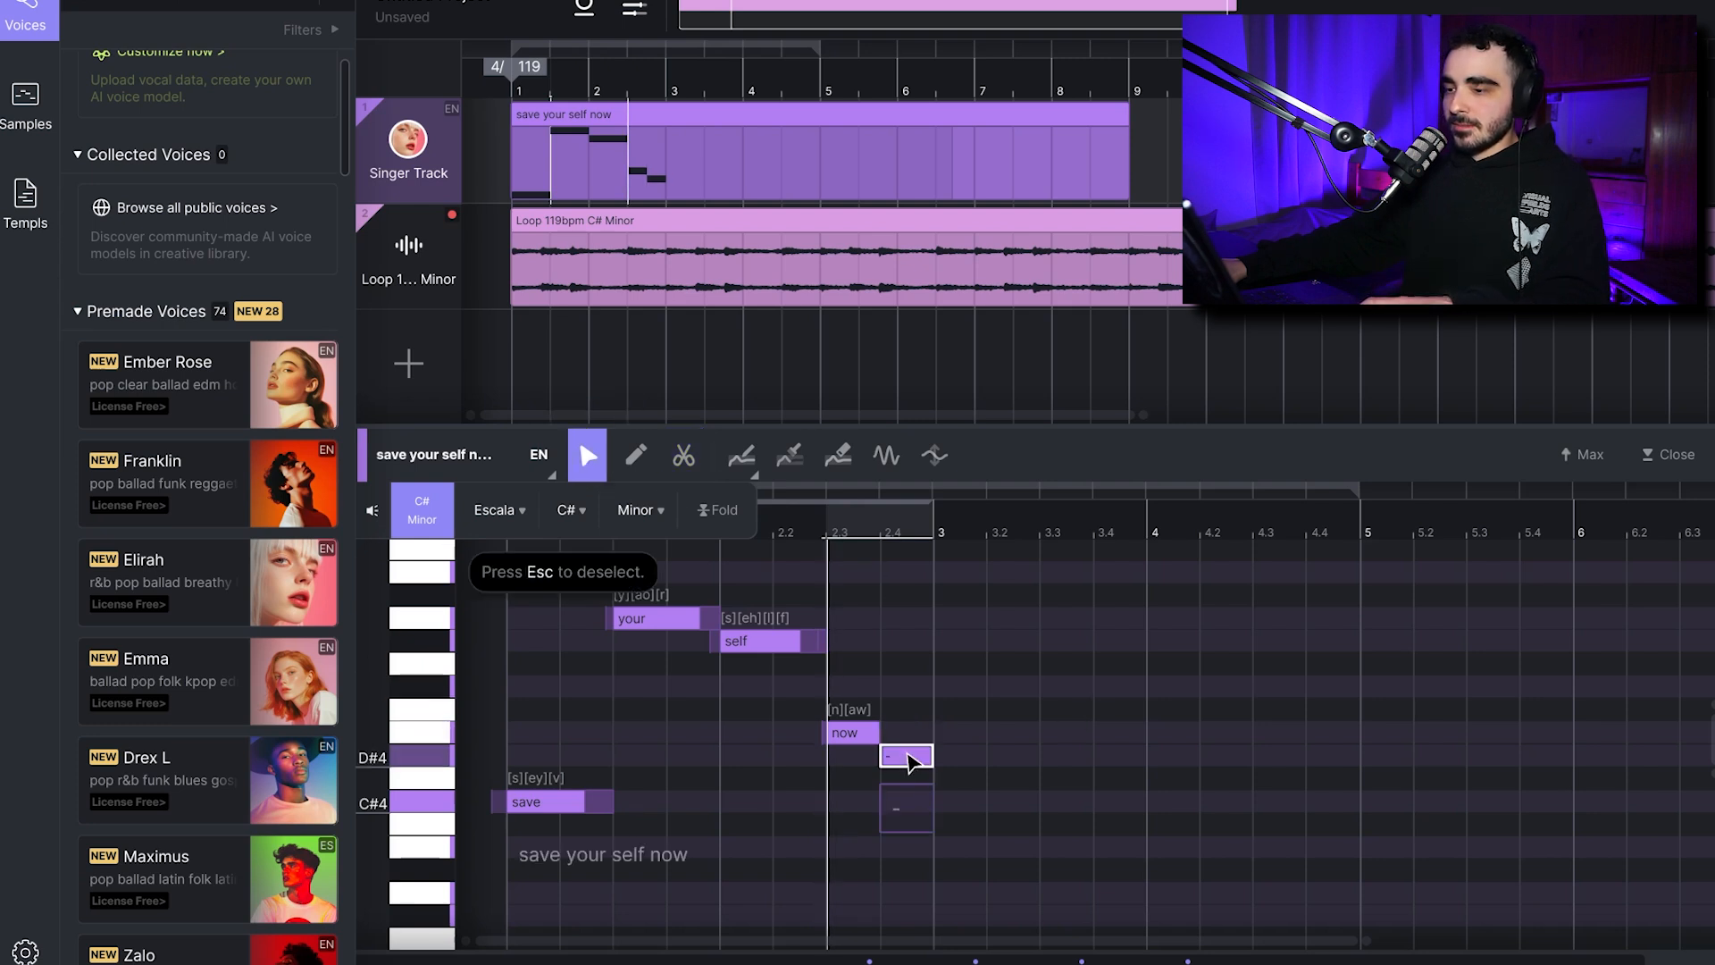
pyautogui.press('space')
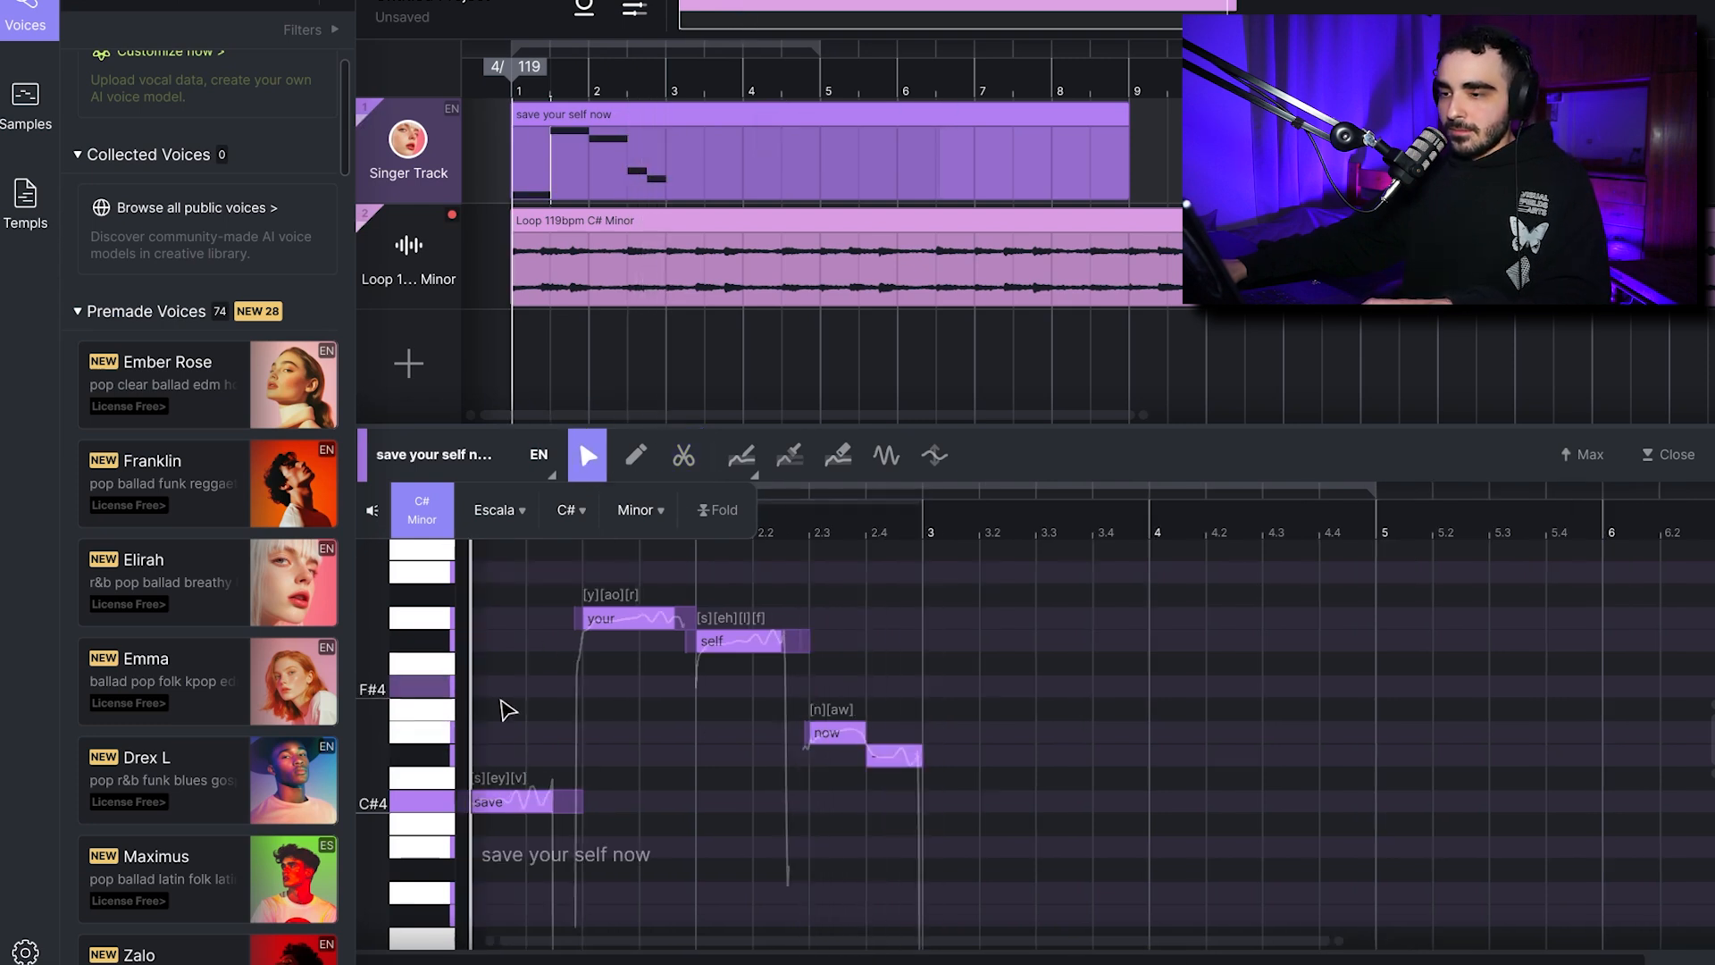
pyautogui.press('space')
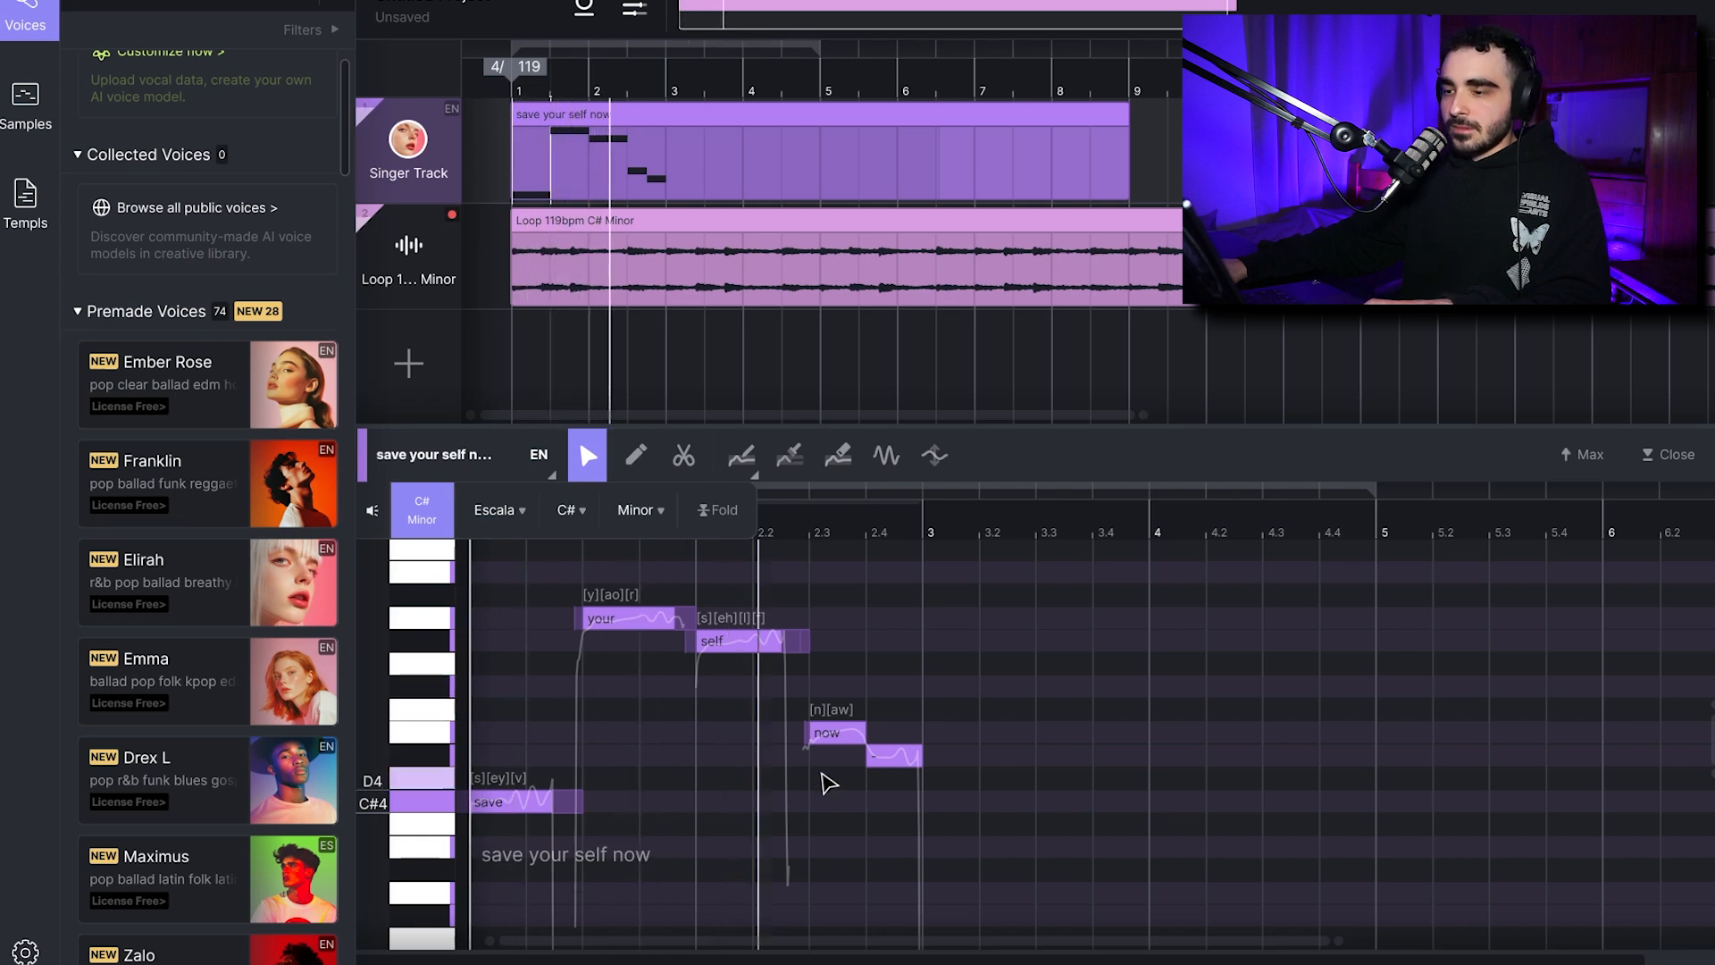
# Apply vibrato to the pitch curve of the "self" note with the Vibrato tool.
pyautogui.scroll(-2, 839, 731)
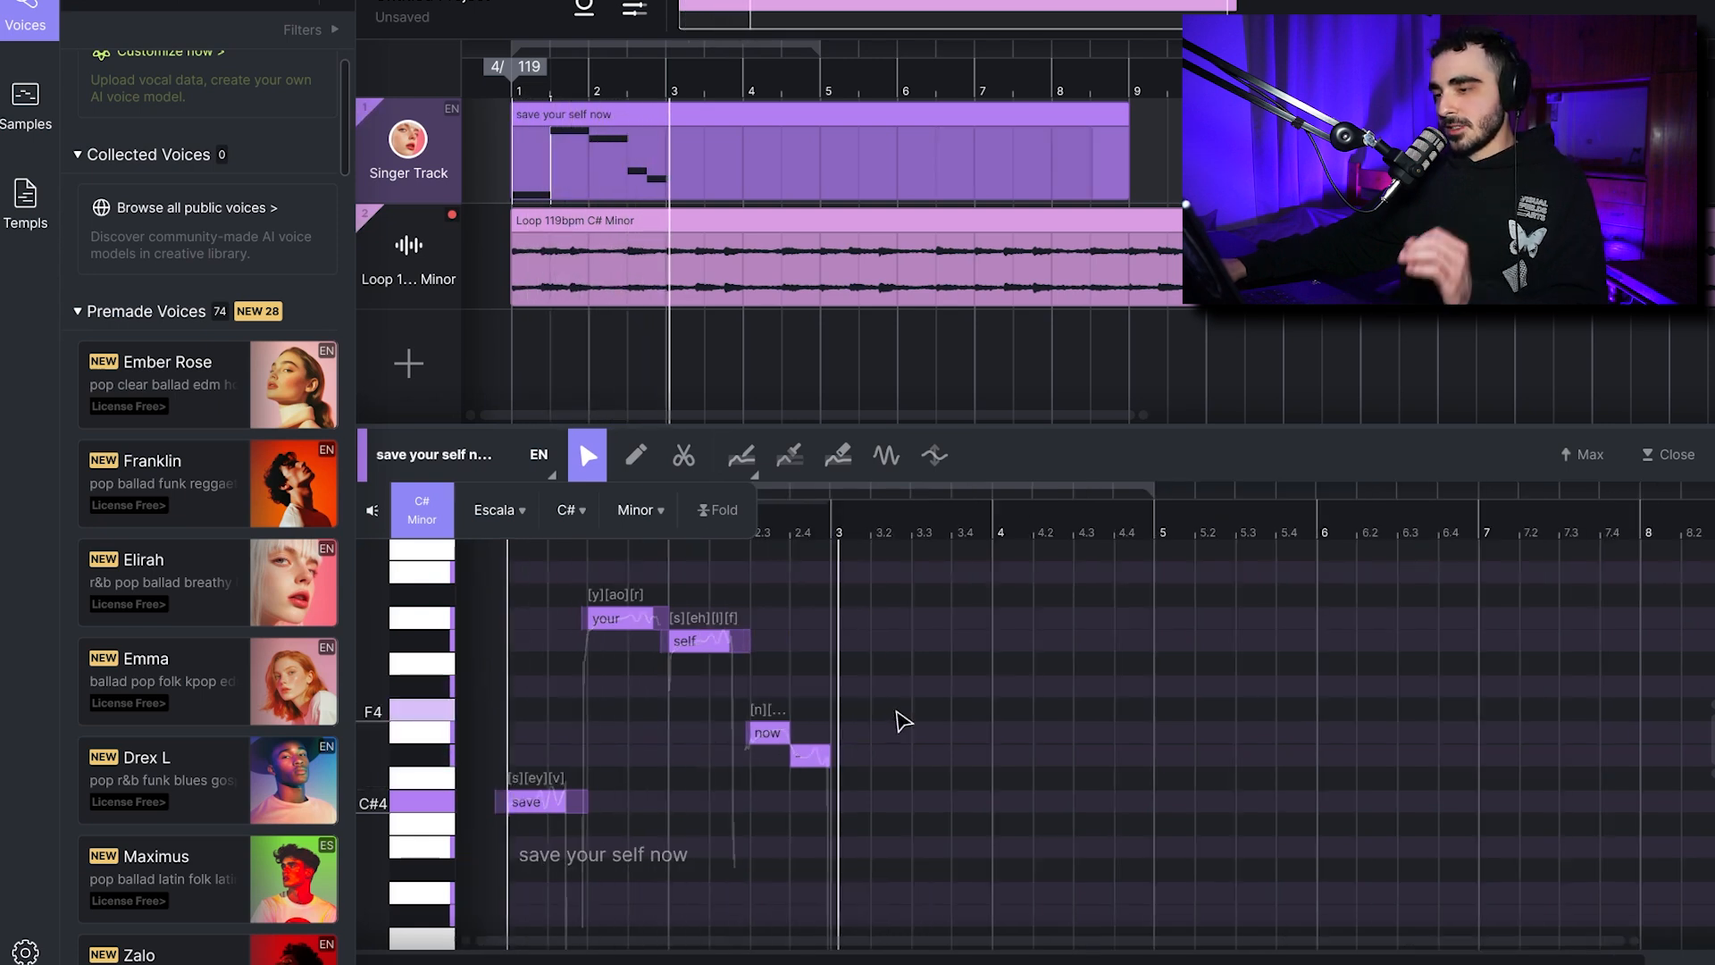
pyautogui.scroll(4, 641, 722)
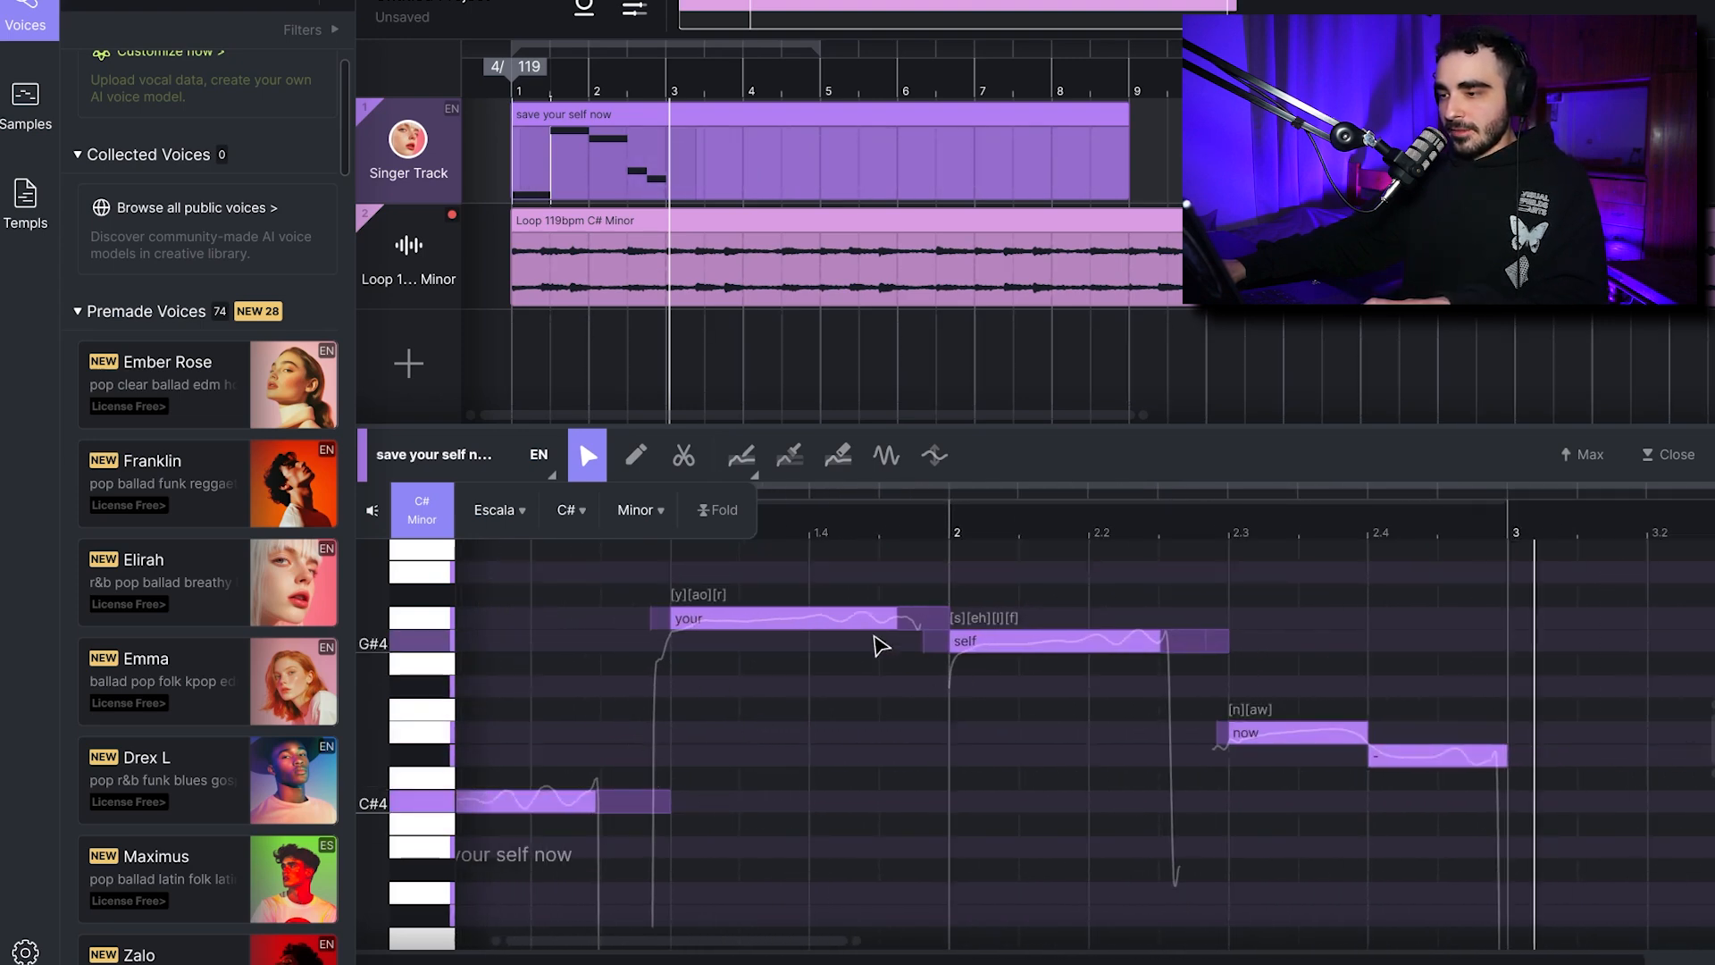
pyautogui.scroll(-2, 880, 645)
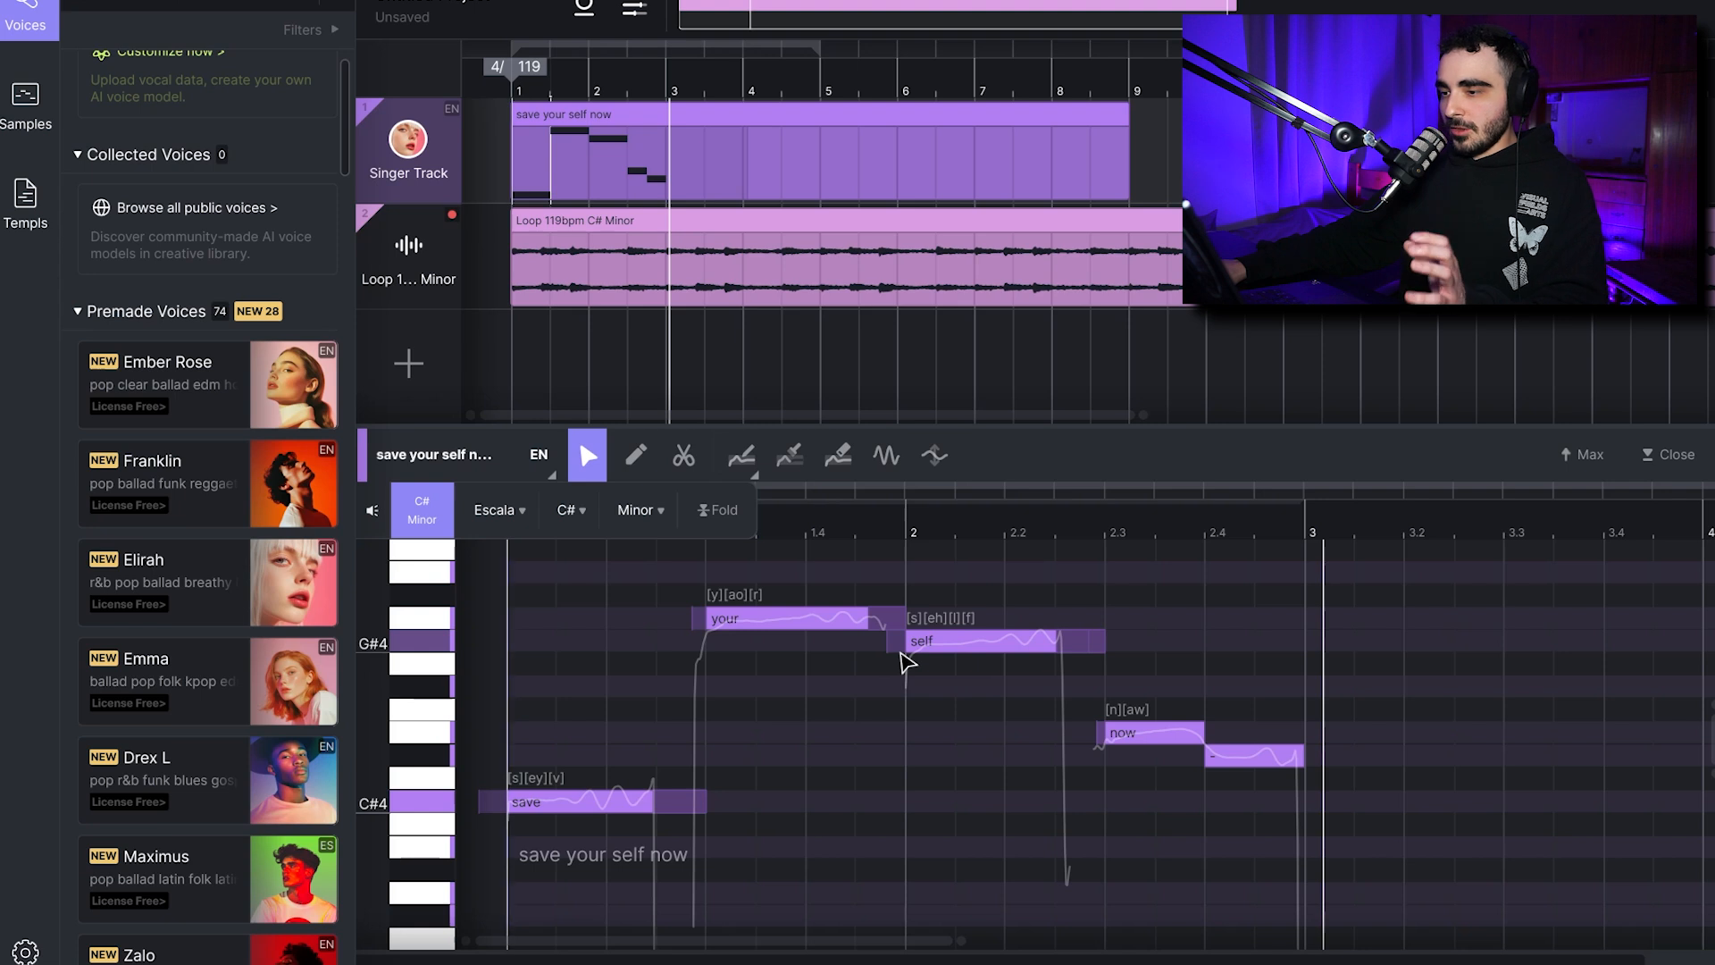
pyautogui.scroll(2, 897, 684)
pyautogui.scroll(-2, 898, 683)
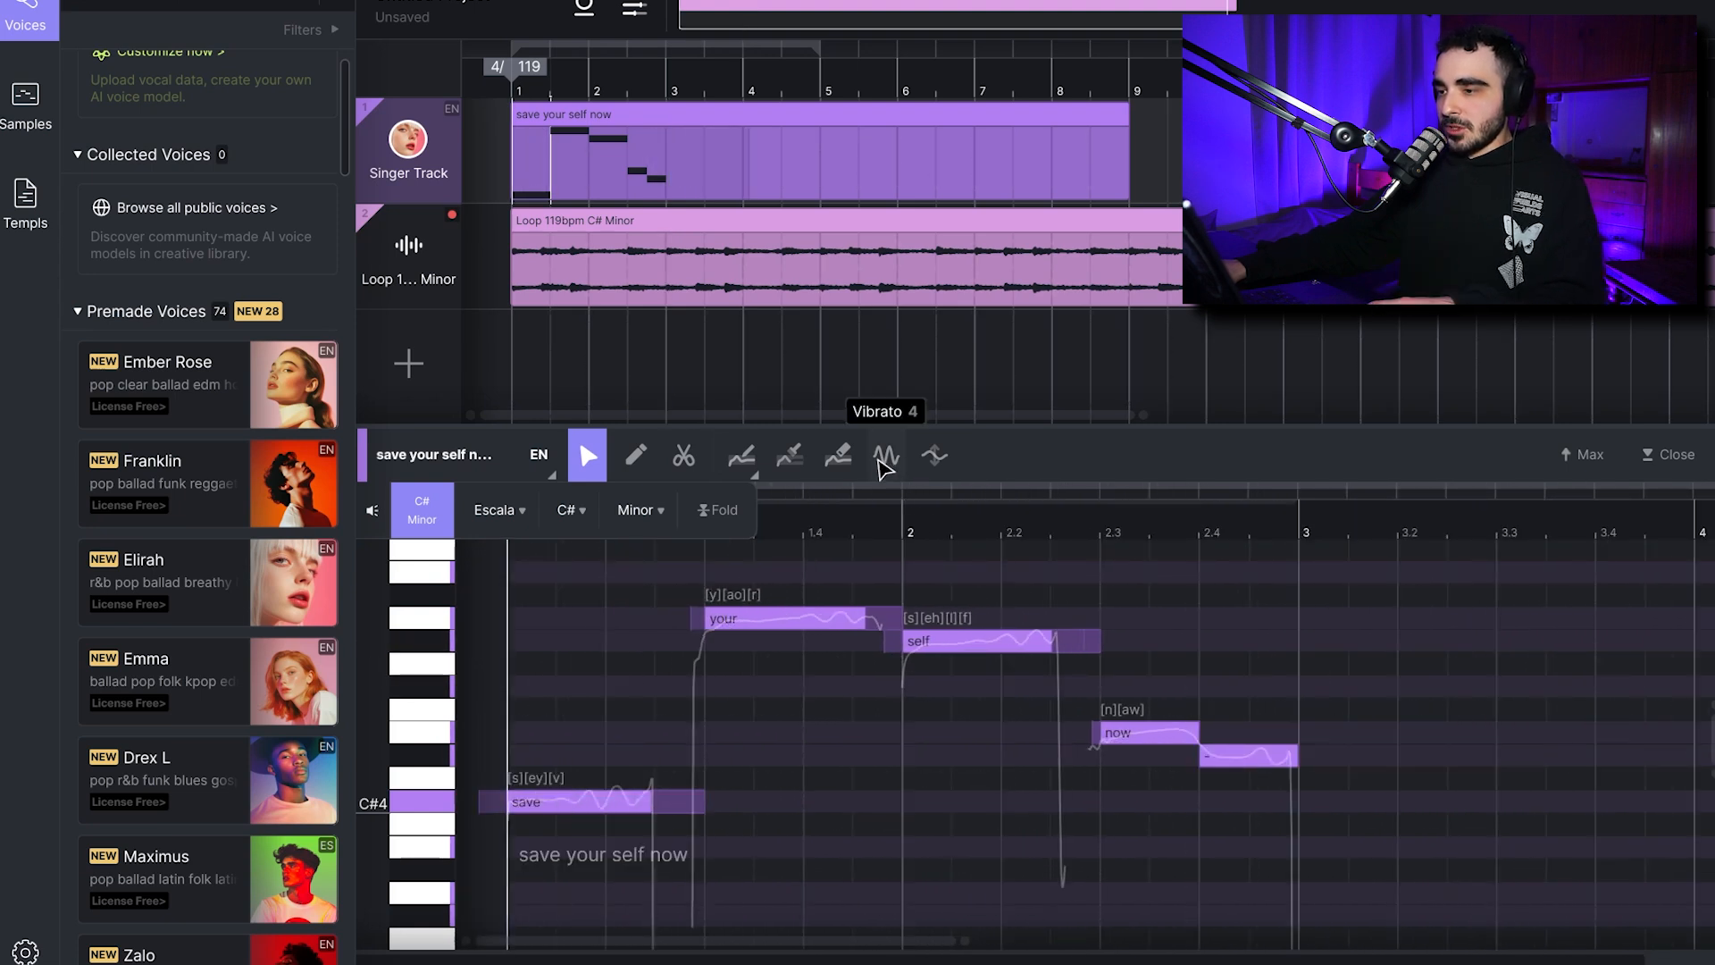
pyautogui.click(887, 456)
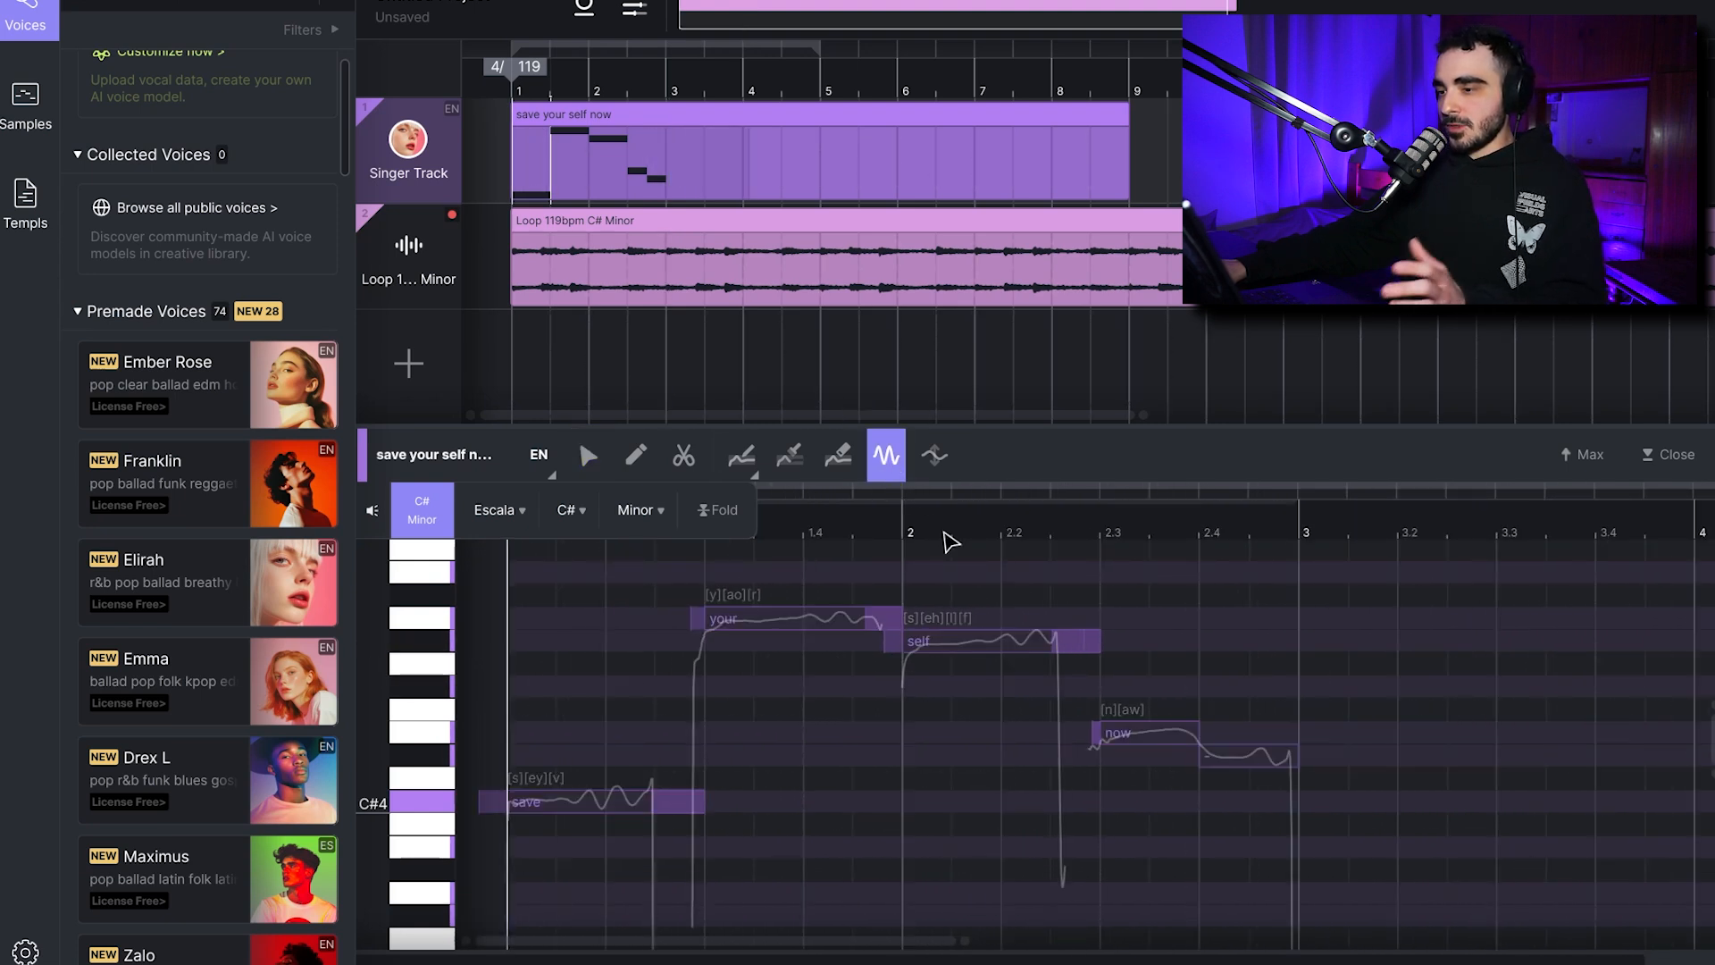
pyautogui.scroll(2, 920, 648)
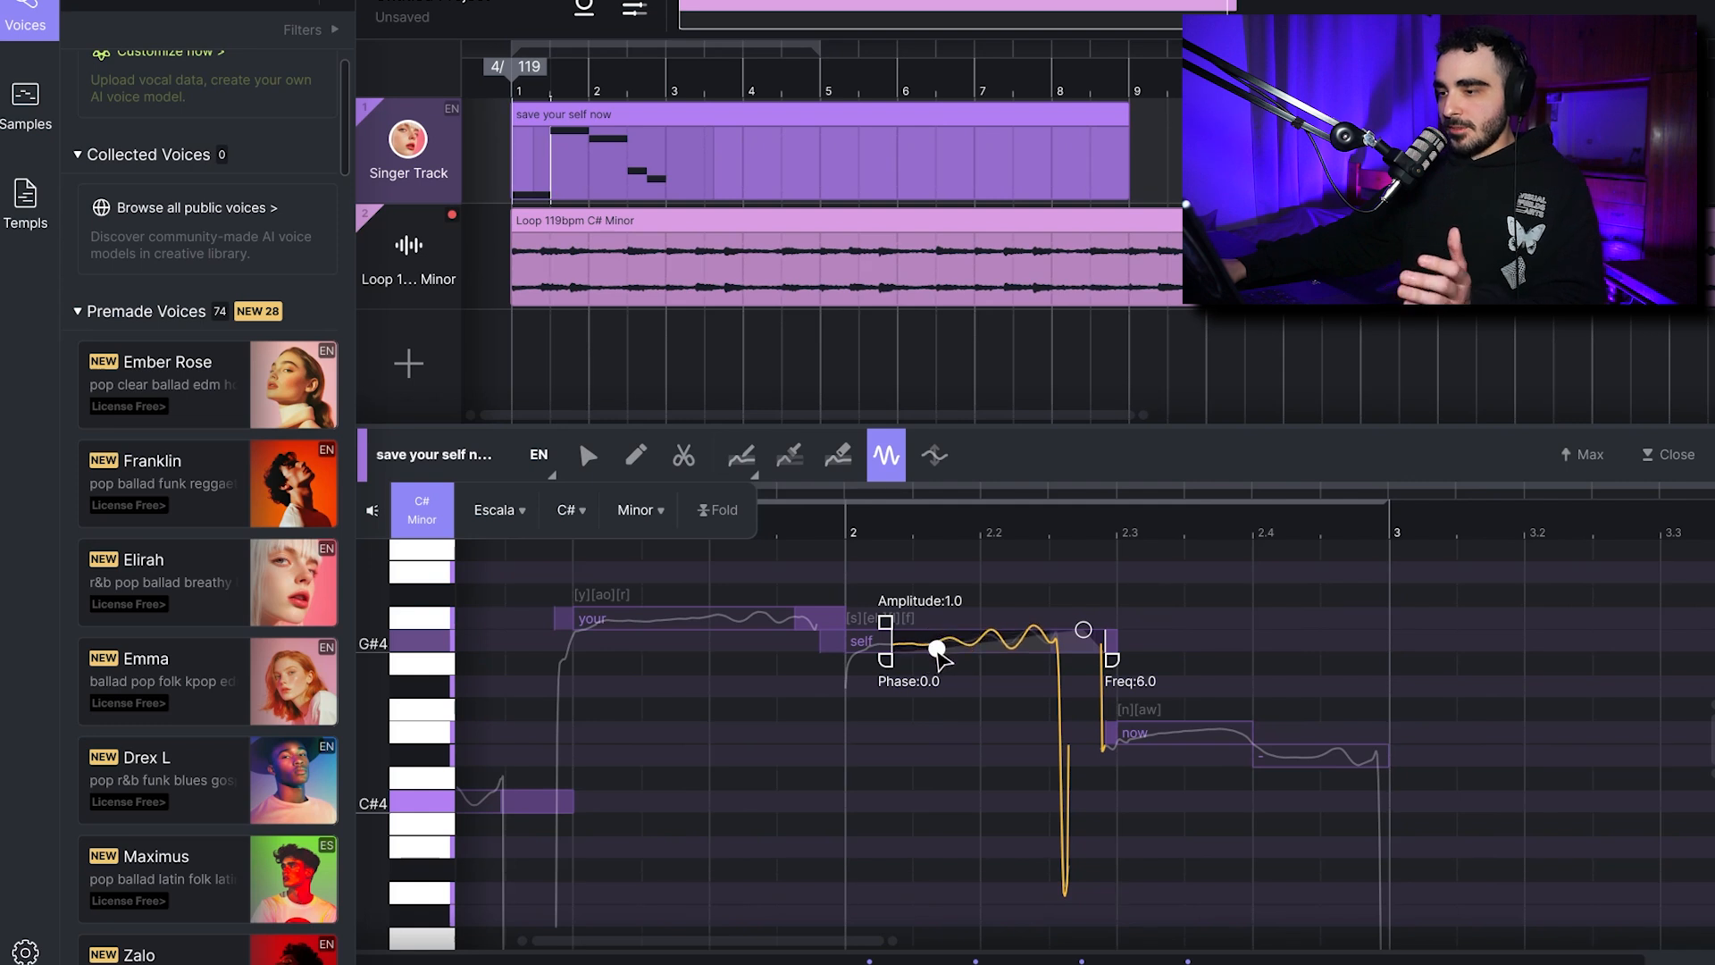
pyautogui.scroll(-3, 849, 563)
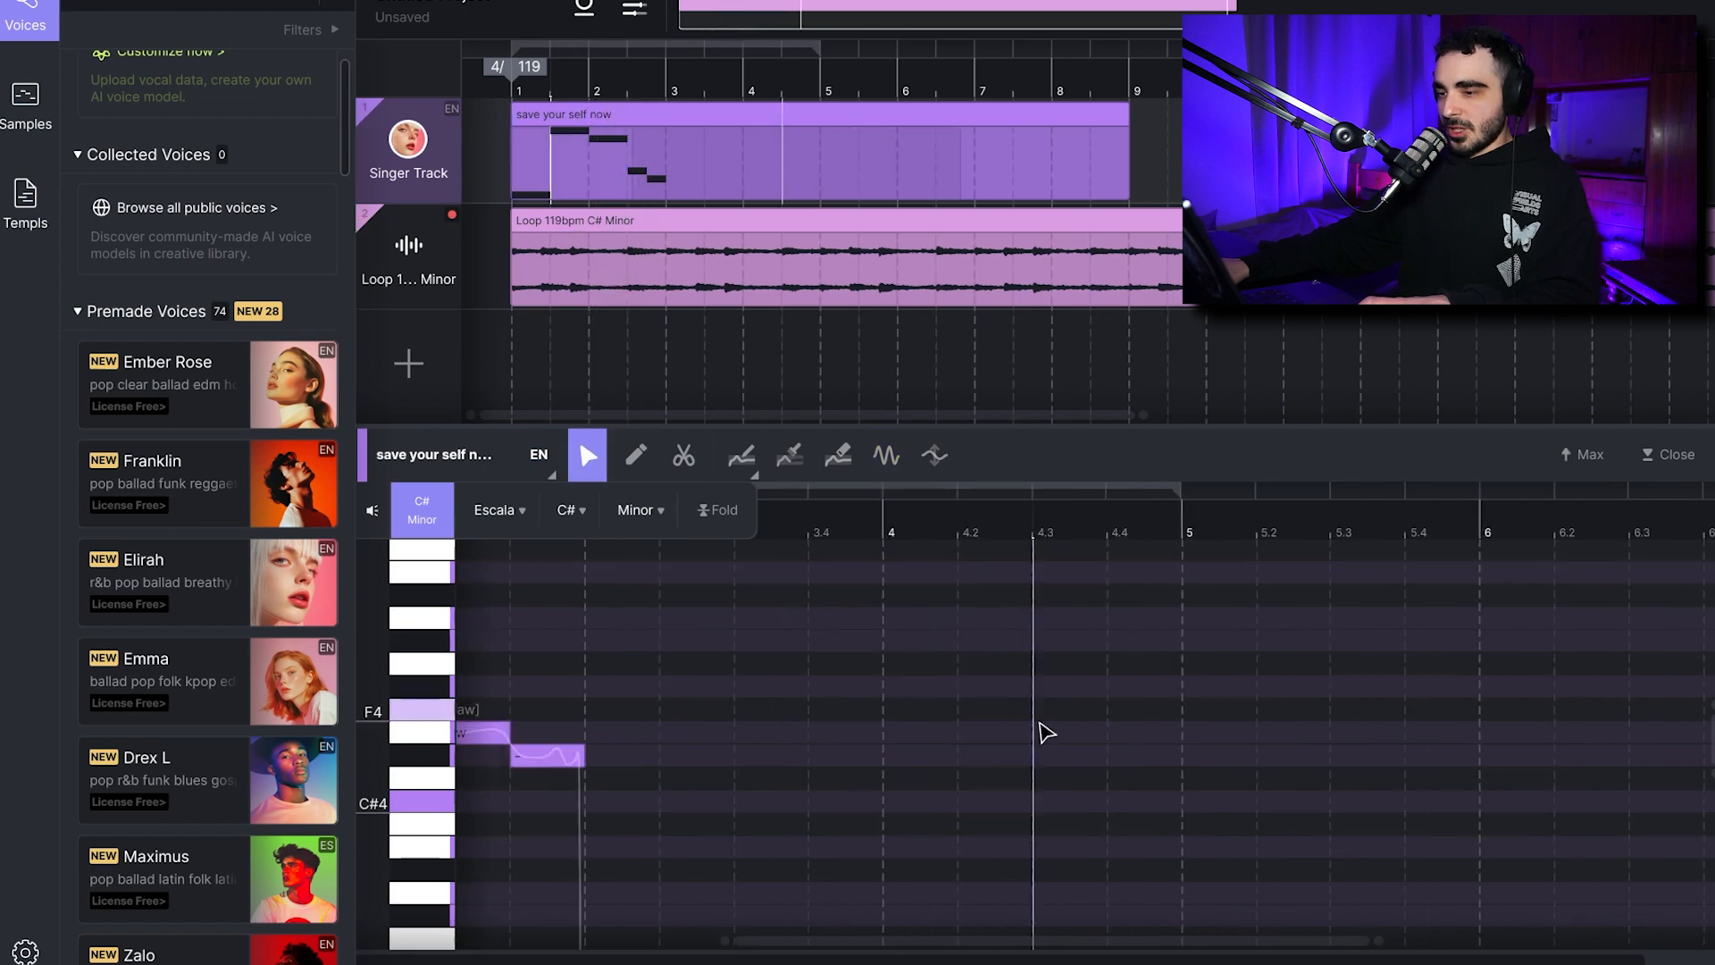
# Add an E4 note with the lyric "baby" spanning bar 4.
pyautogui.scroll(-3, 1041, 734)
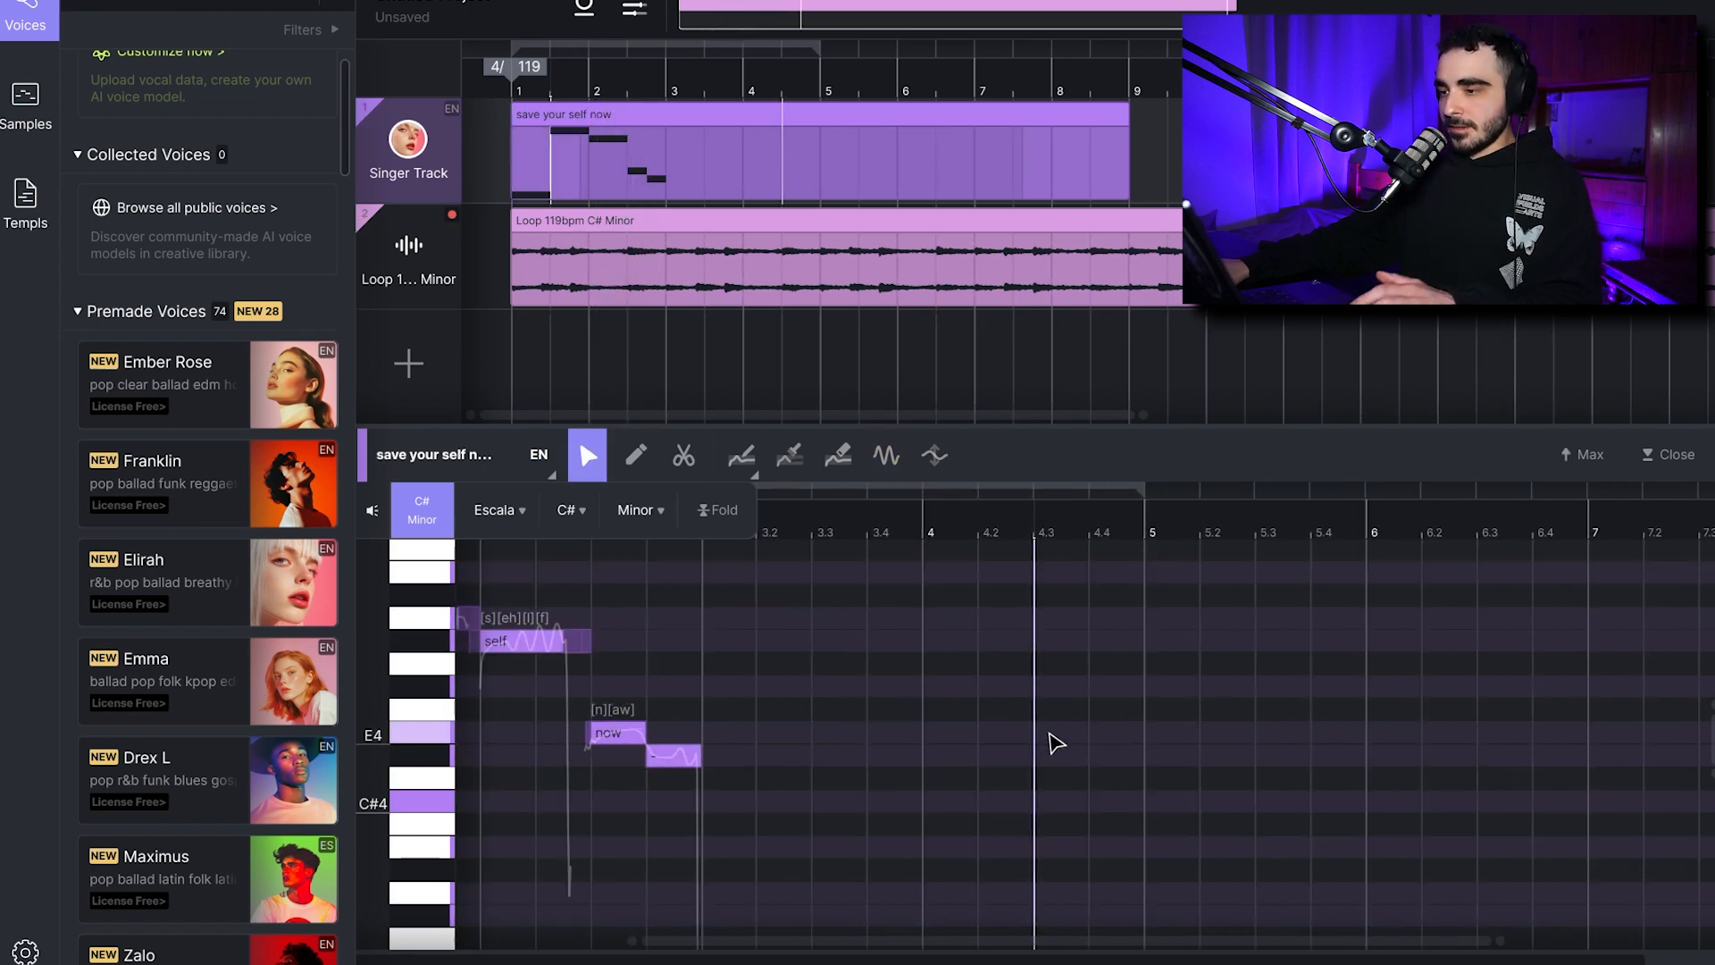
pyautogui.doubleClick(1055, 734)
pyautogui.write('baby')
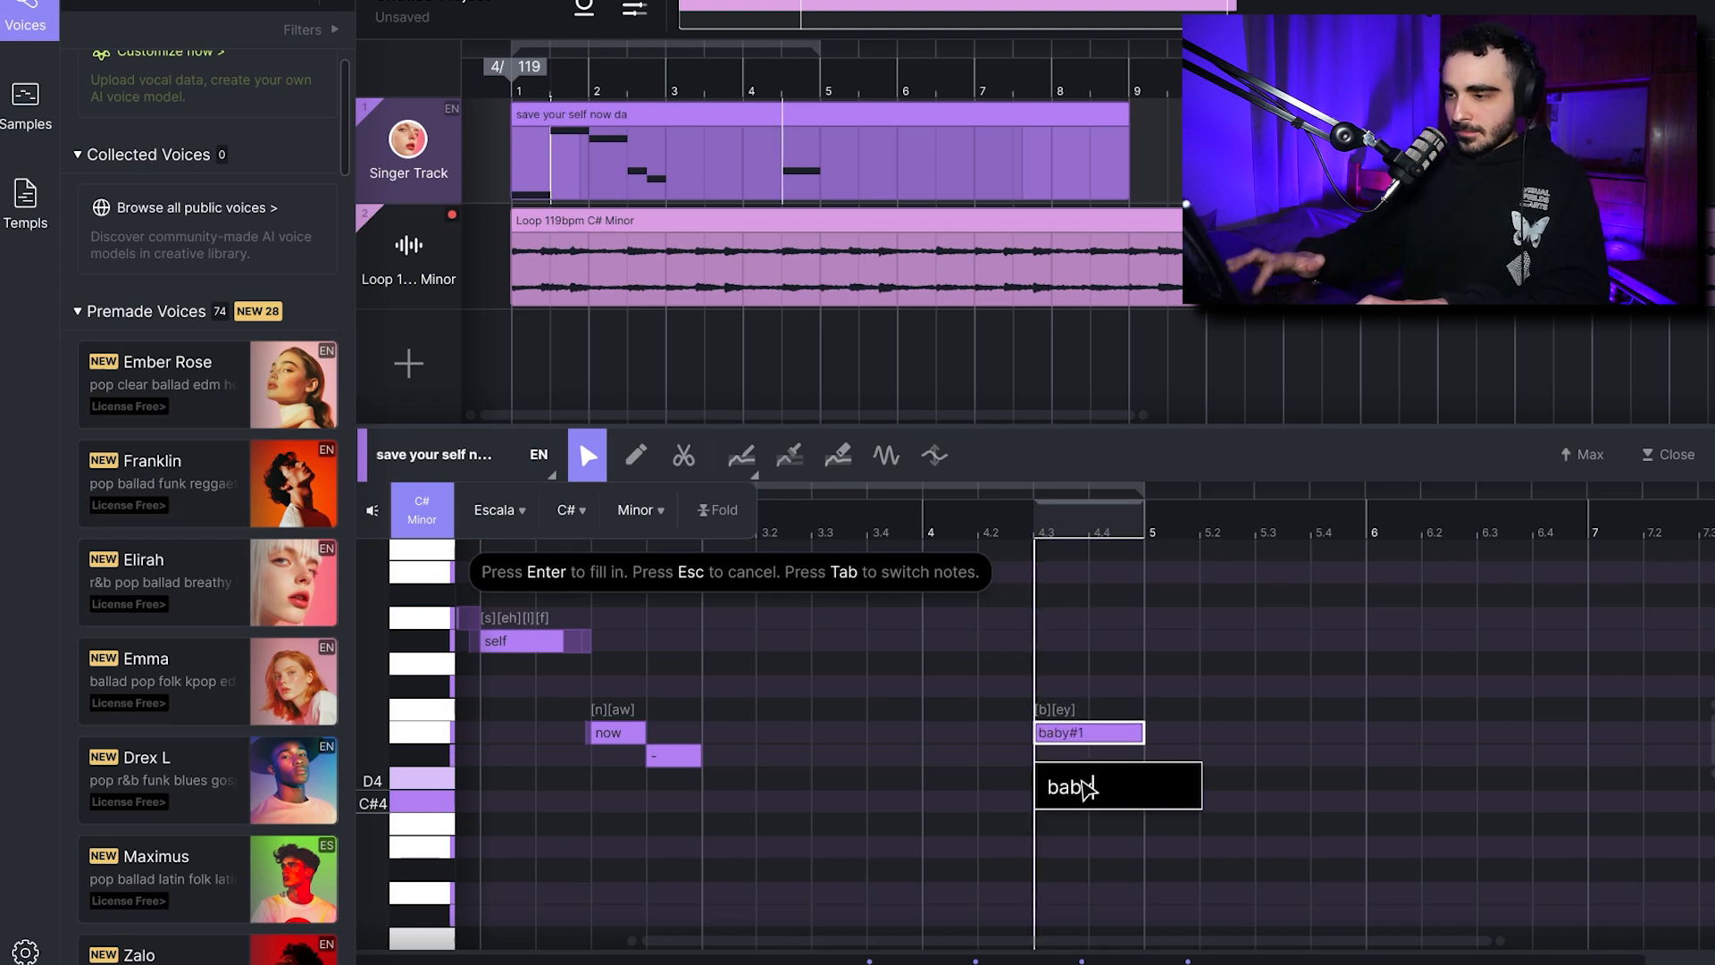
pyautogui.press('Return')
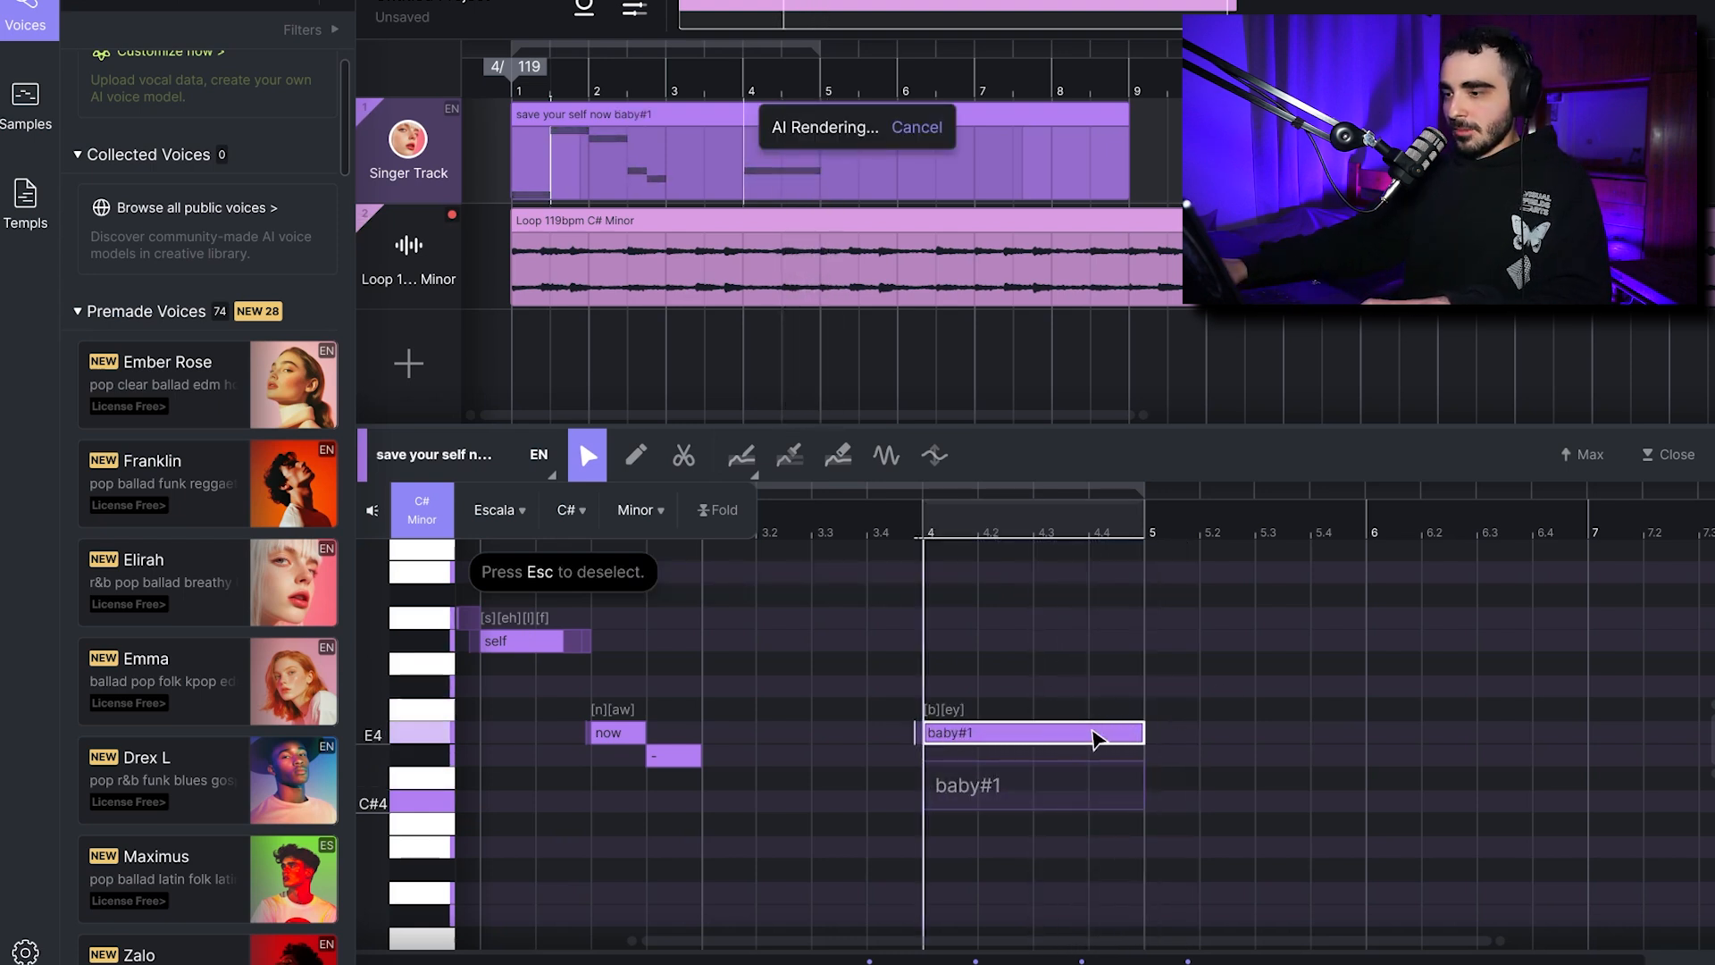
# Split the "baby" note in half at 4.3, lower its second half to D#4 and play it back.
pyautogui.click(683, 455)
pyautogui.click(1044, 737)
pyautogui.click(588, 456)
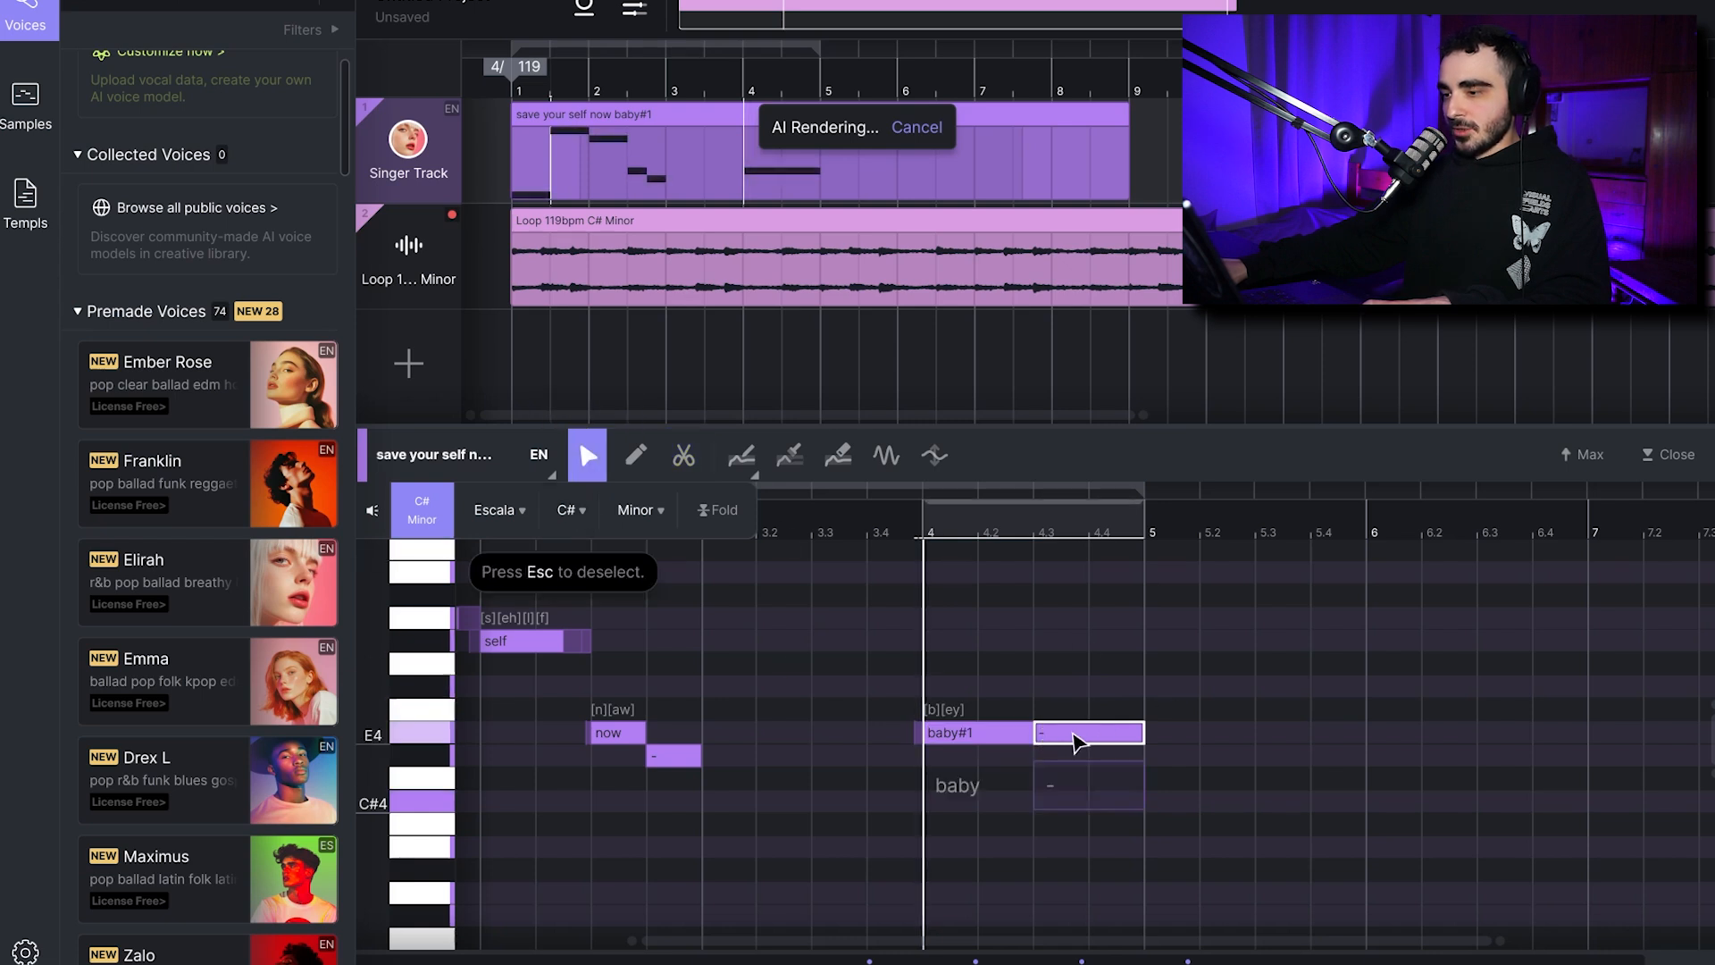
pyautogui.moveTo(1076, 749); pyautogui.dragTo(1084, 762)
pyautogui.press('space')
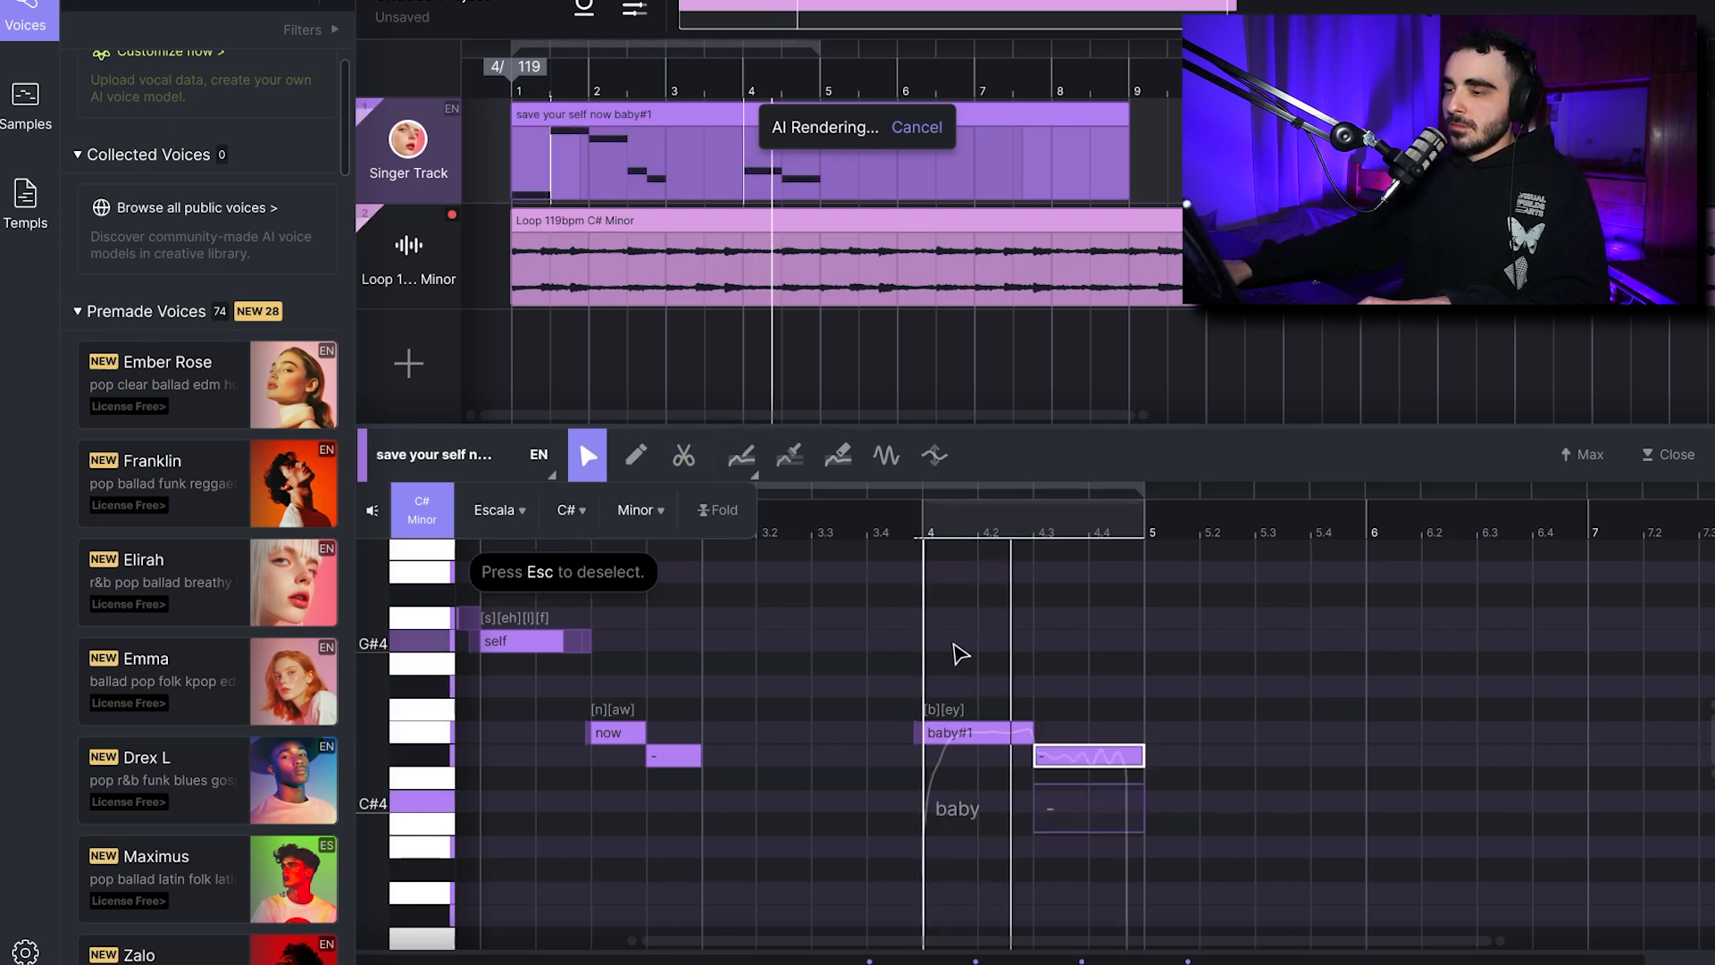
# Copy all notes of the phrase, "save your self now baby", and paste them at the start of bar 5.
pyautogui.scroll(-2, 961, 648)
pyautogui.moveTo(1273, 588); pyautogui.dragTo(516, 856)
pyautogui.rightClick(536, 805)
pyautogui.click(576, 421)
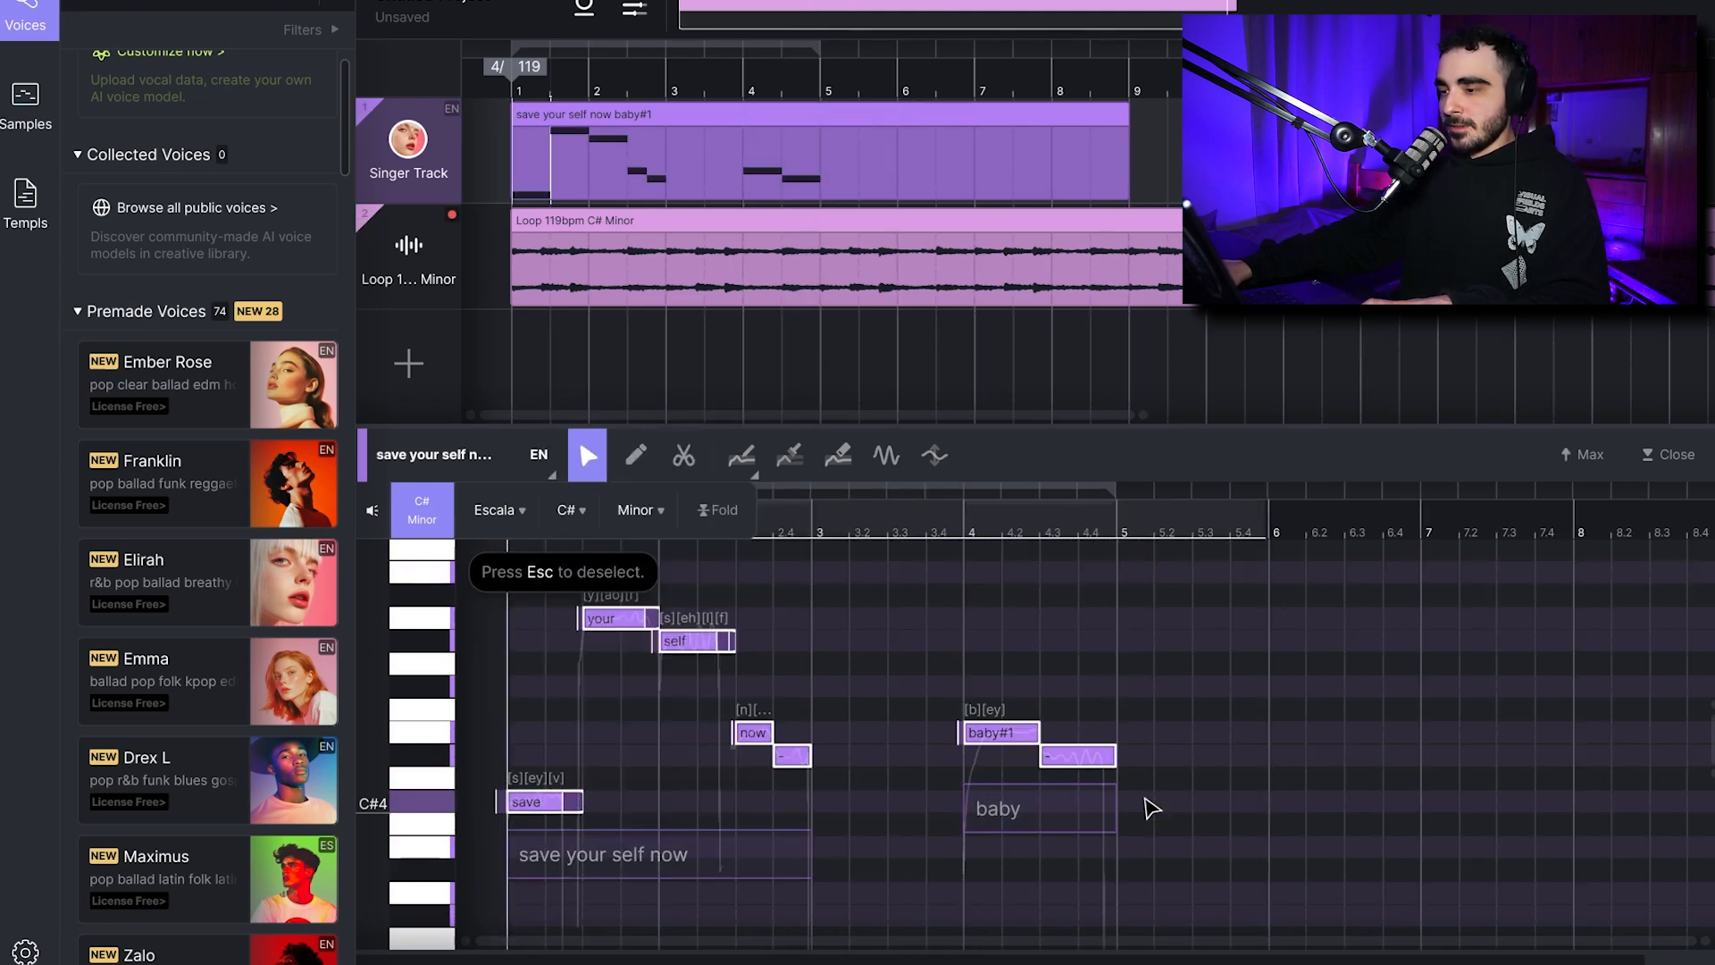
pyautogui.click(1144, 823)
pyautogui.hotkey('ctrl', 'v')
pyautogui.hscroll(3, 1250, 759)
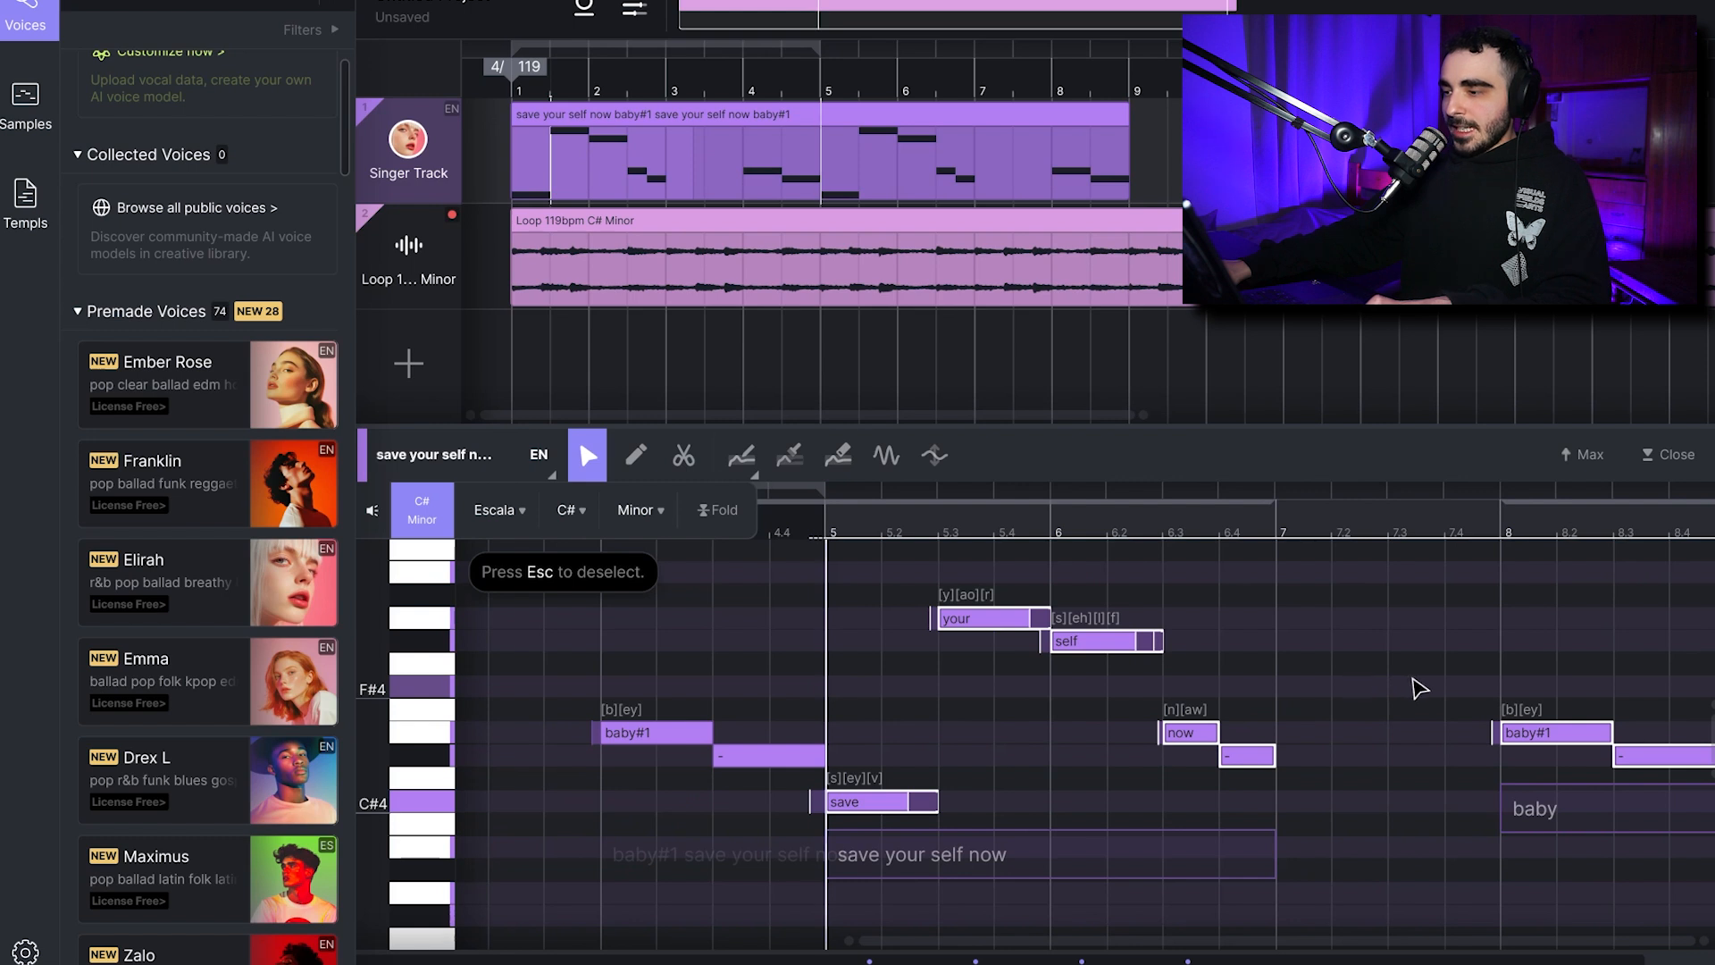
# Raise the second "baby" note, at bar 8, to A4 and its second half to G#4.
pyautogui.click(1532, 684)
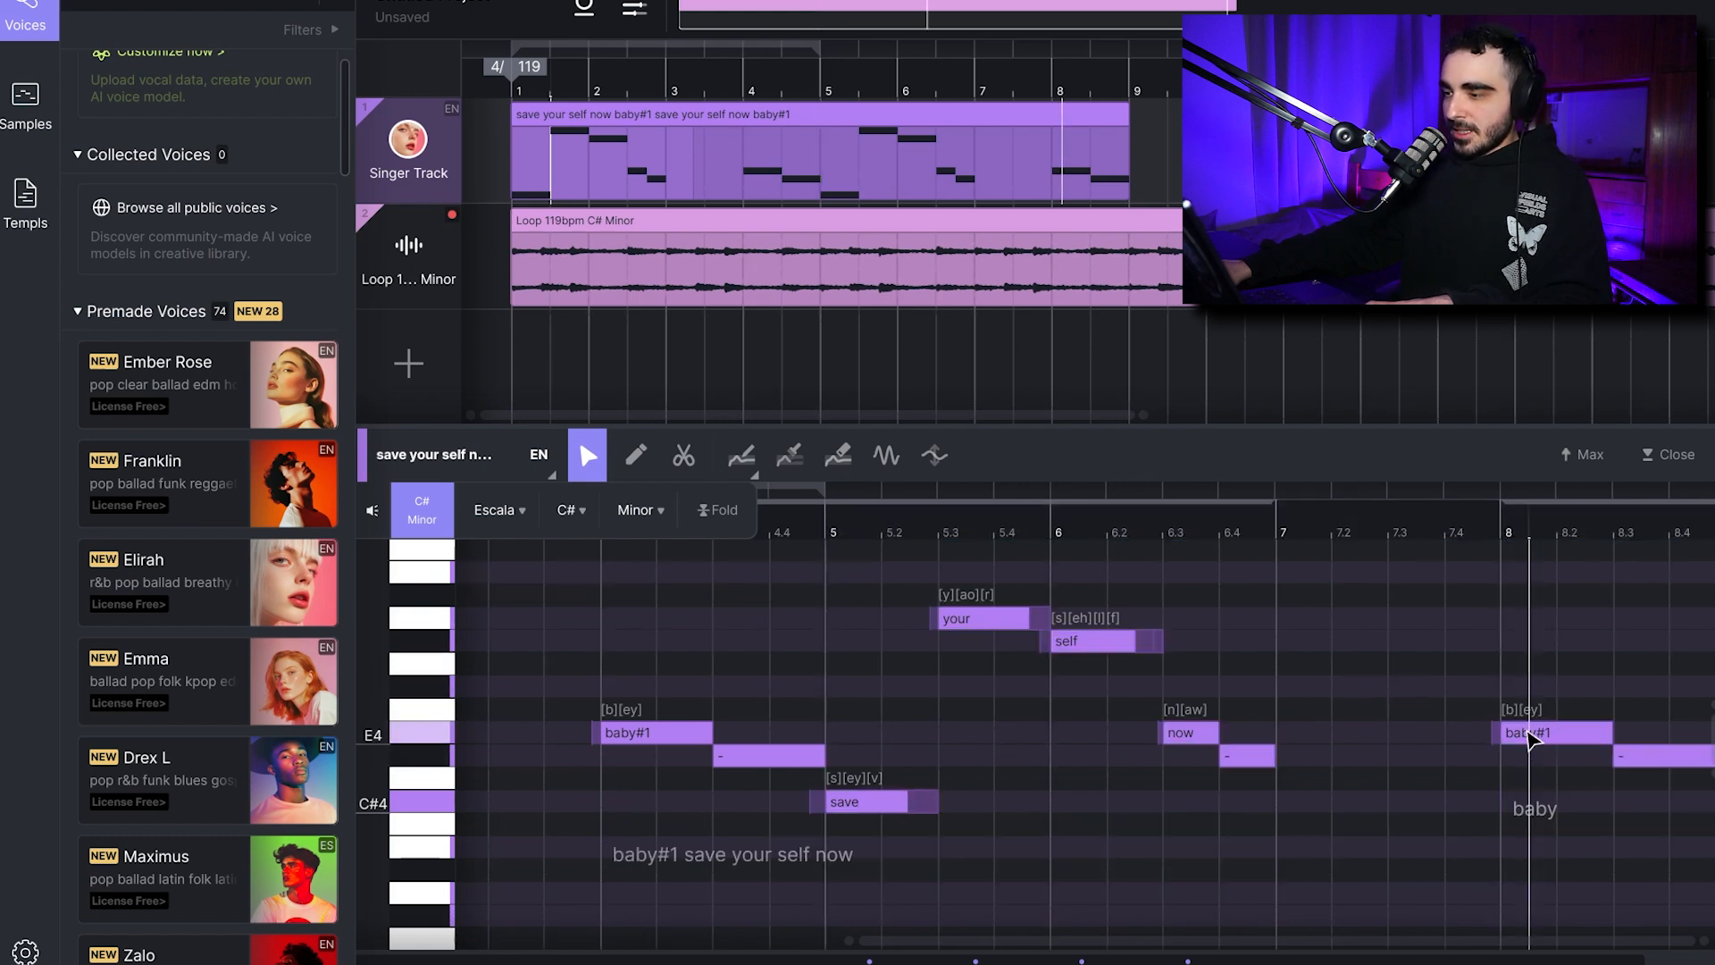
pyautogui.moveTo(1540, 732); pyautogui.dragTo(1548, 637)
pyautogui.moveTo(1656, 759); pyautogui.dragTo(1646, 652)
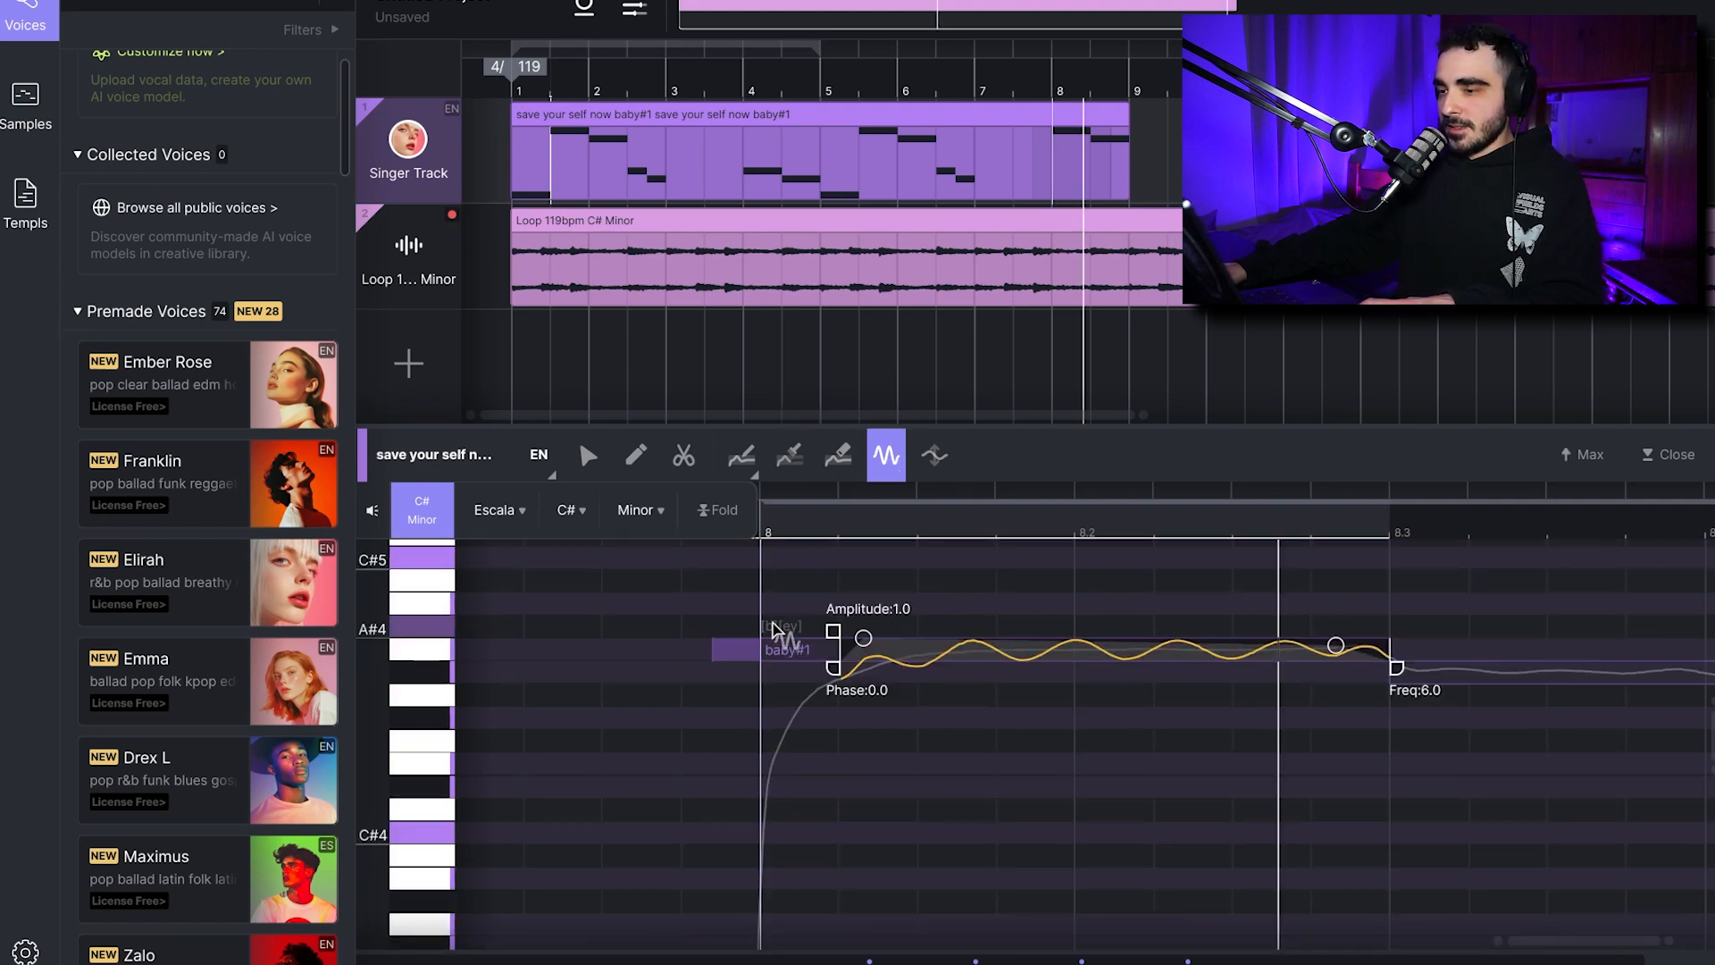
# Play back the bar 8 "baby" note with its vibrato and the whole melody from the start.
pyautogui.press('space')
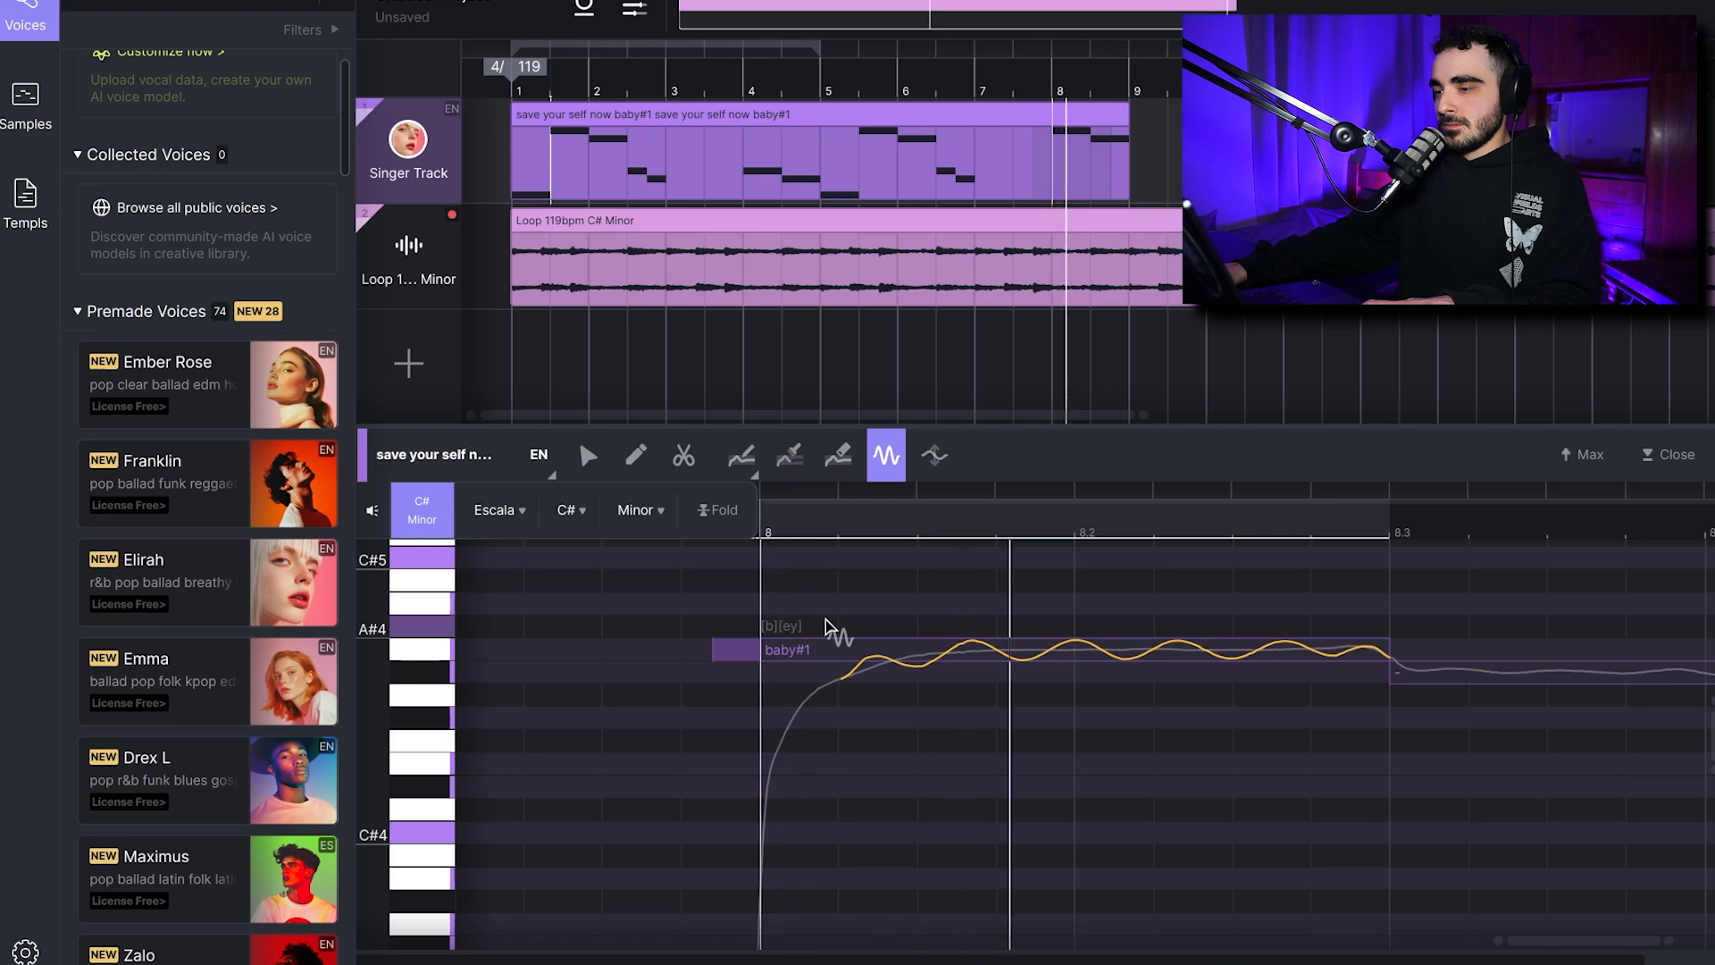
pyautogui.scroll(-10, 895, 622)
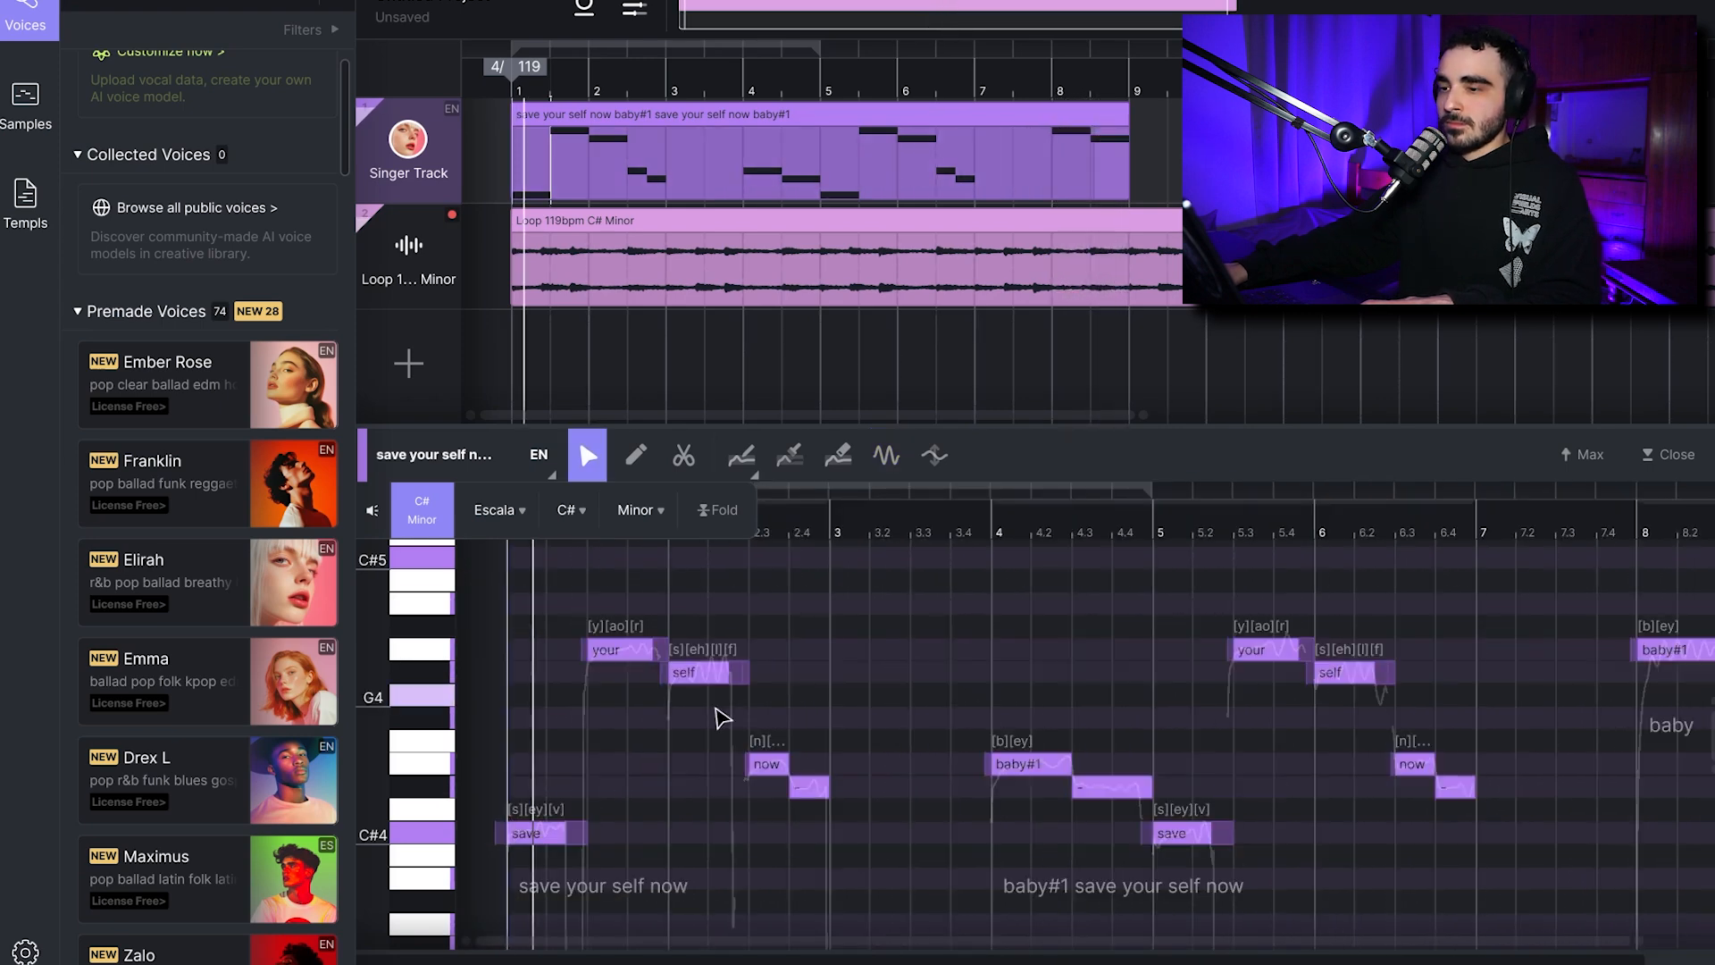
pyautogui.scroll(-2, 710, 708)
pyautogui.scroll(4, 694, 704)
pyautogui.scroll(-4, 702, 714)
pyautogui.scroll(6, 848, 714)
pyautogui.scroll(-5, 856, 715)
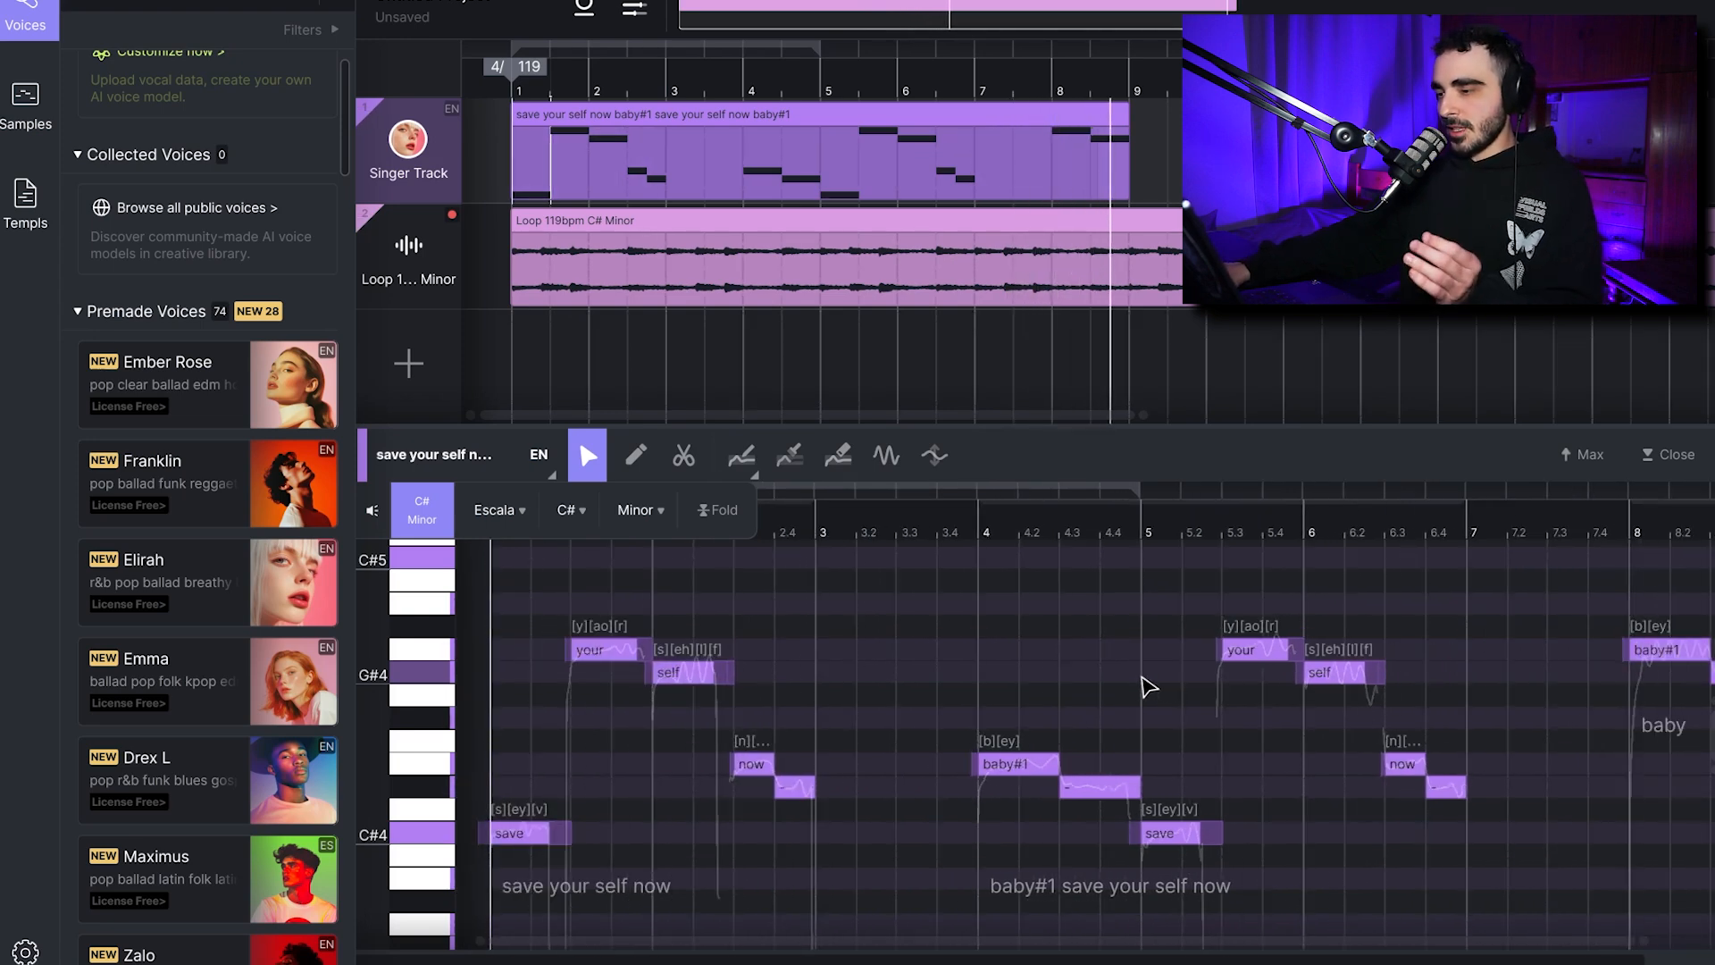
# Raise the second "save" note, at bar 5, one octave to C#5 and play back the melody.
pyautogui.click(1179, 834)
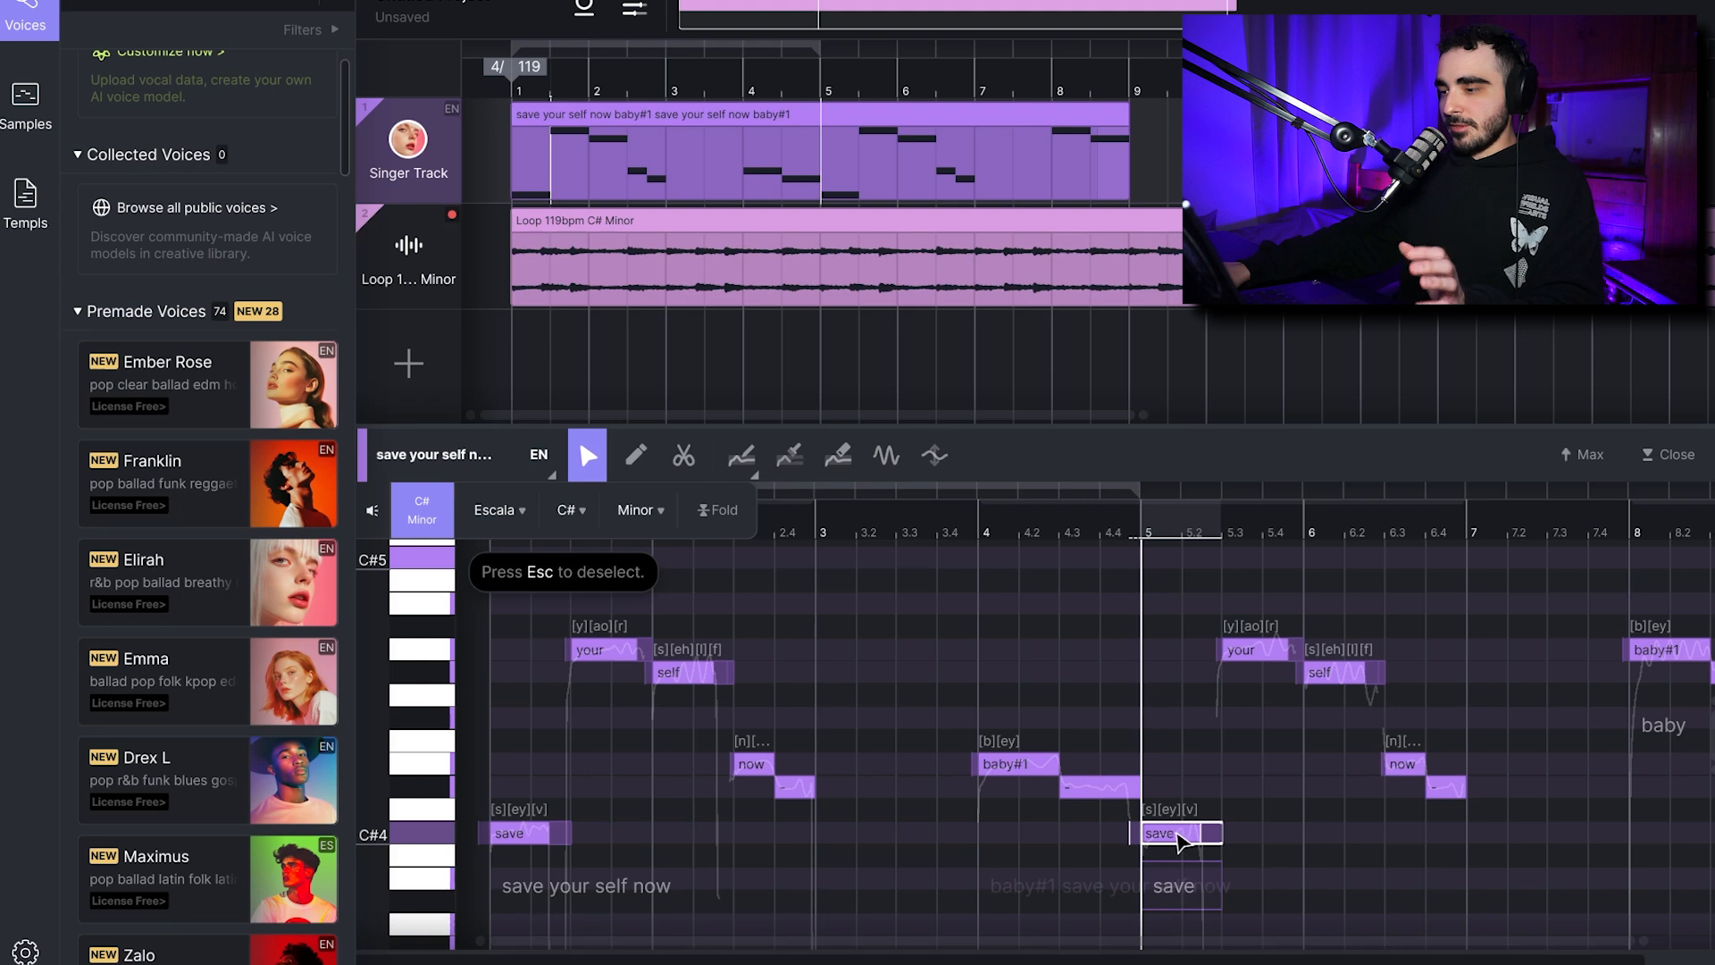
pyautogui.moveTo(1177, 840); pyautogui.dragTo(1164, 695)
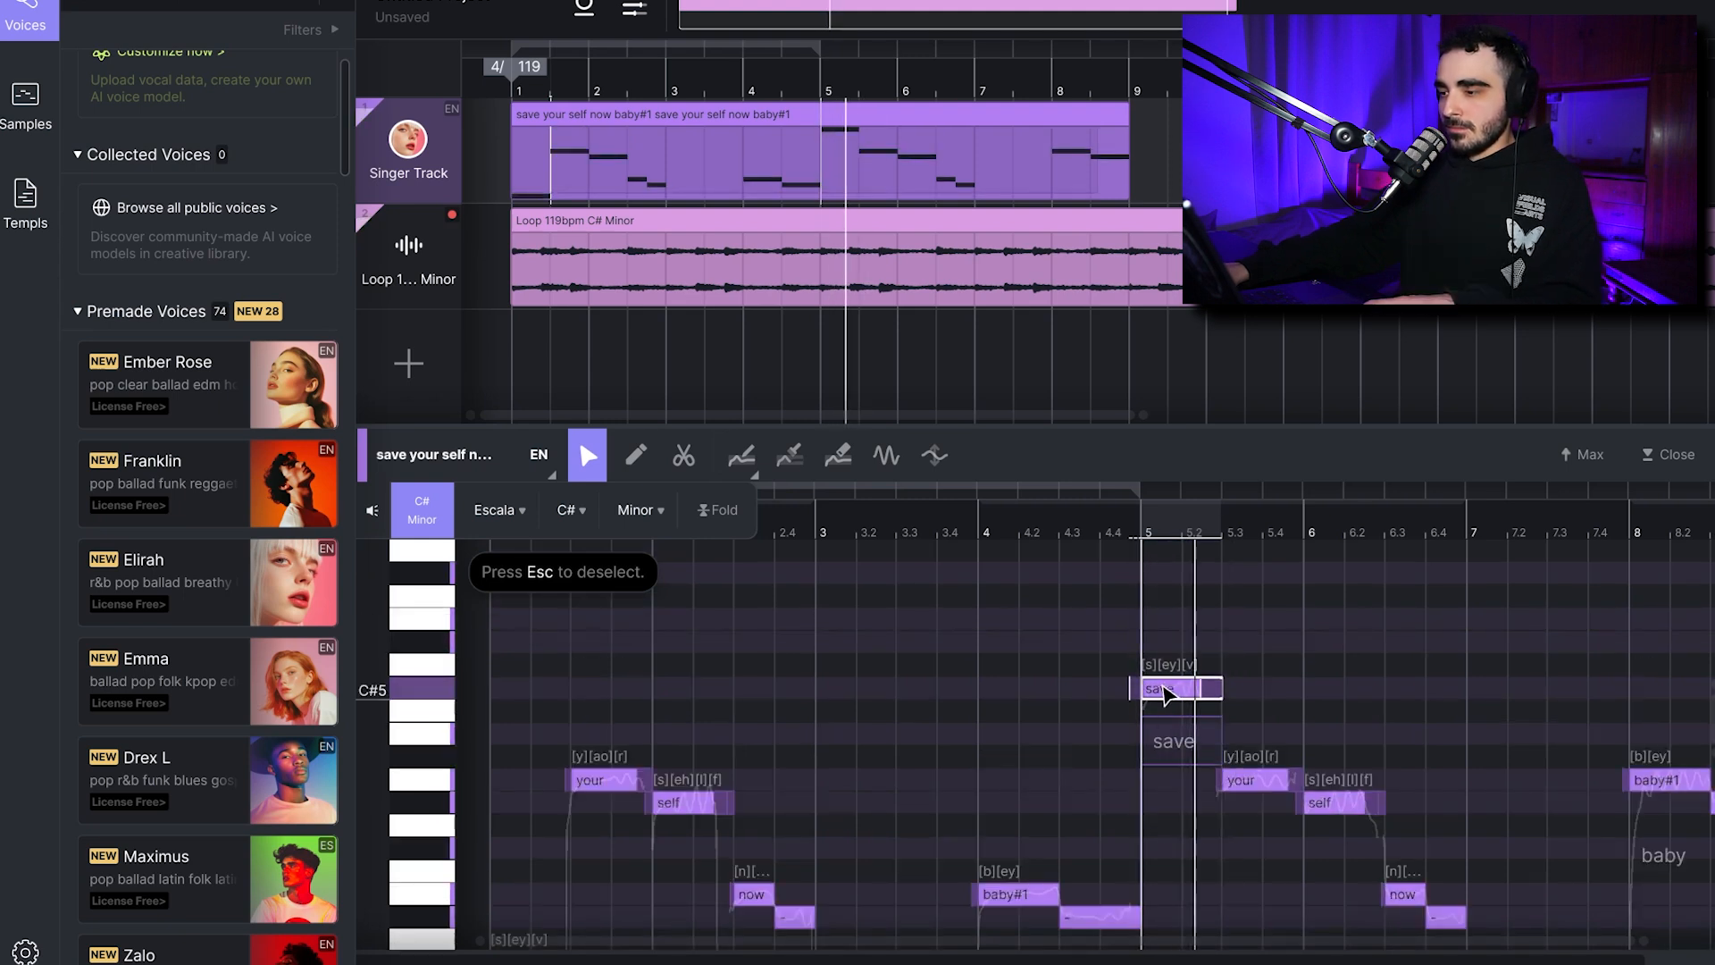
pyautogui.scroll(-1, 1137, 709)
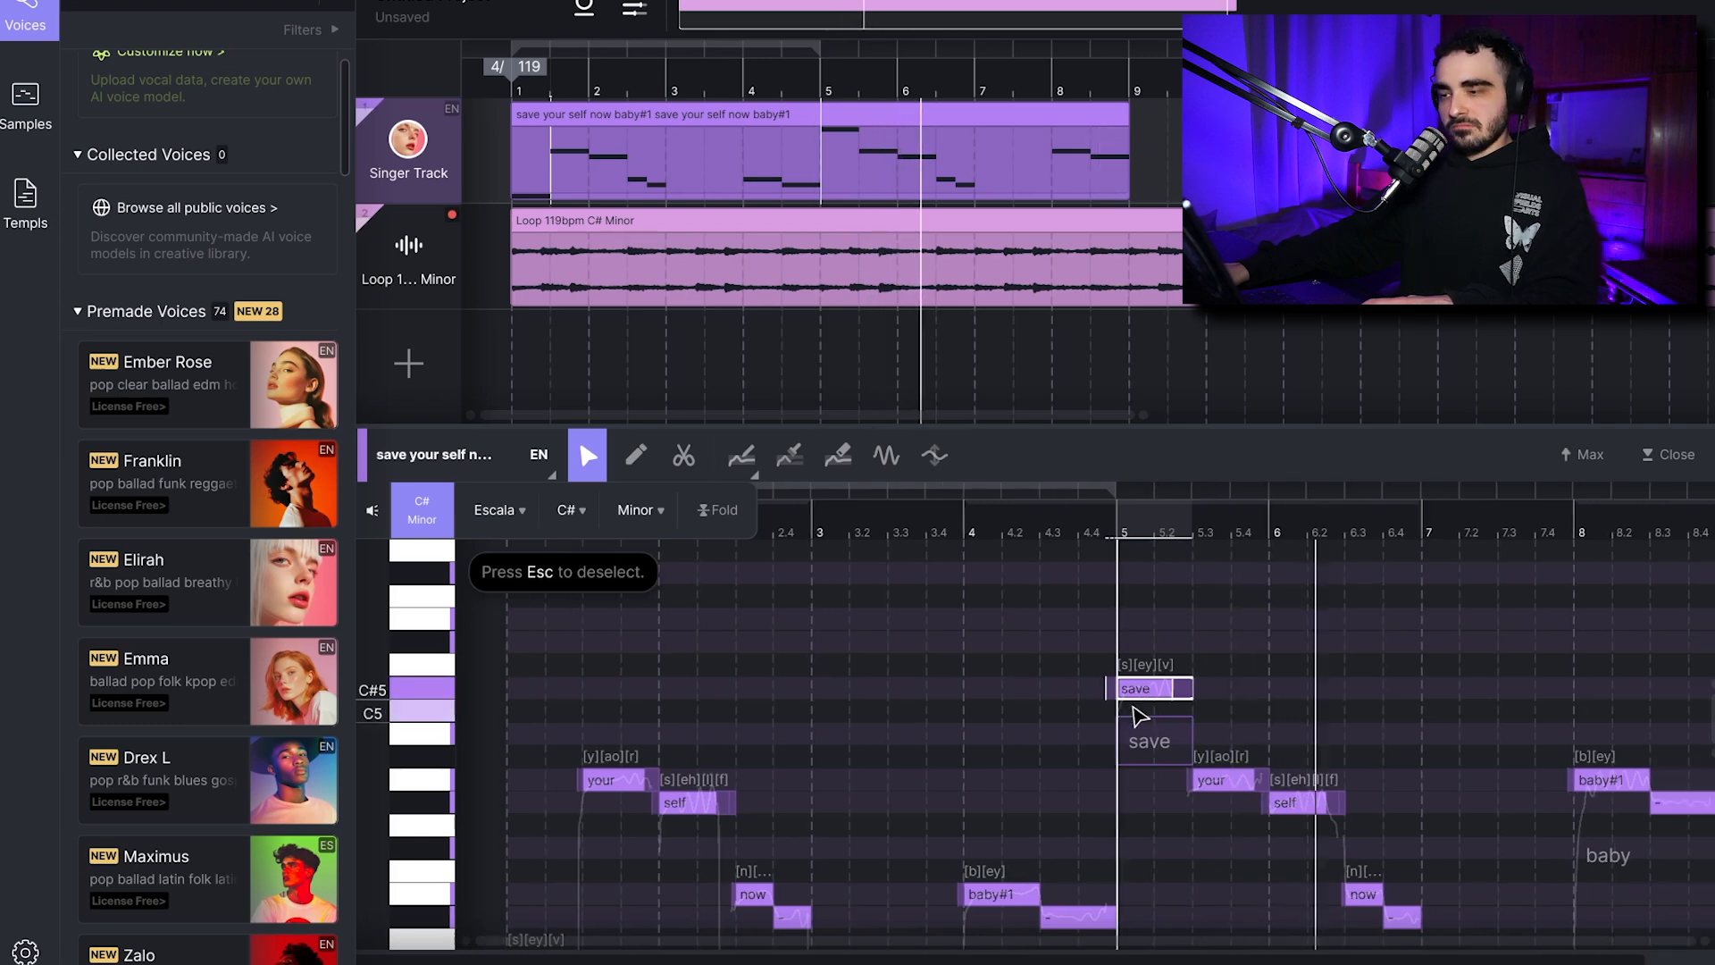
pyautogui.scroll(5, 1125, 705)
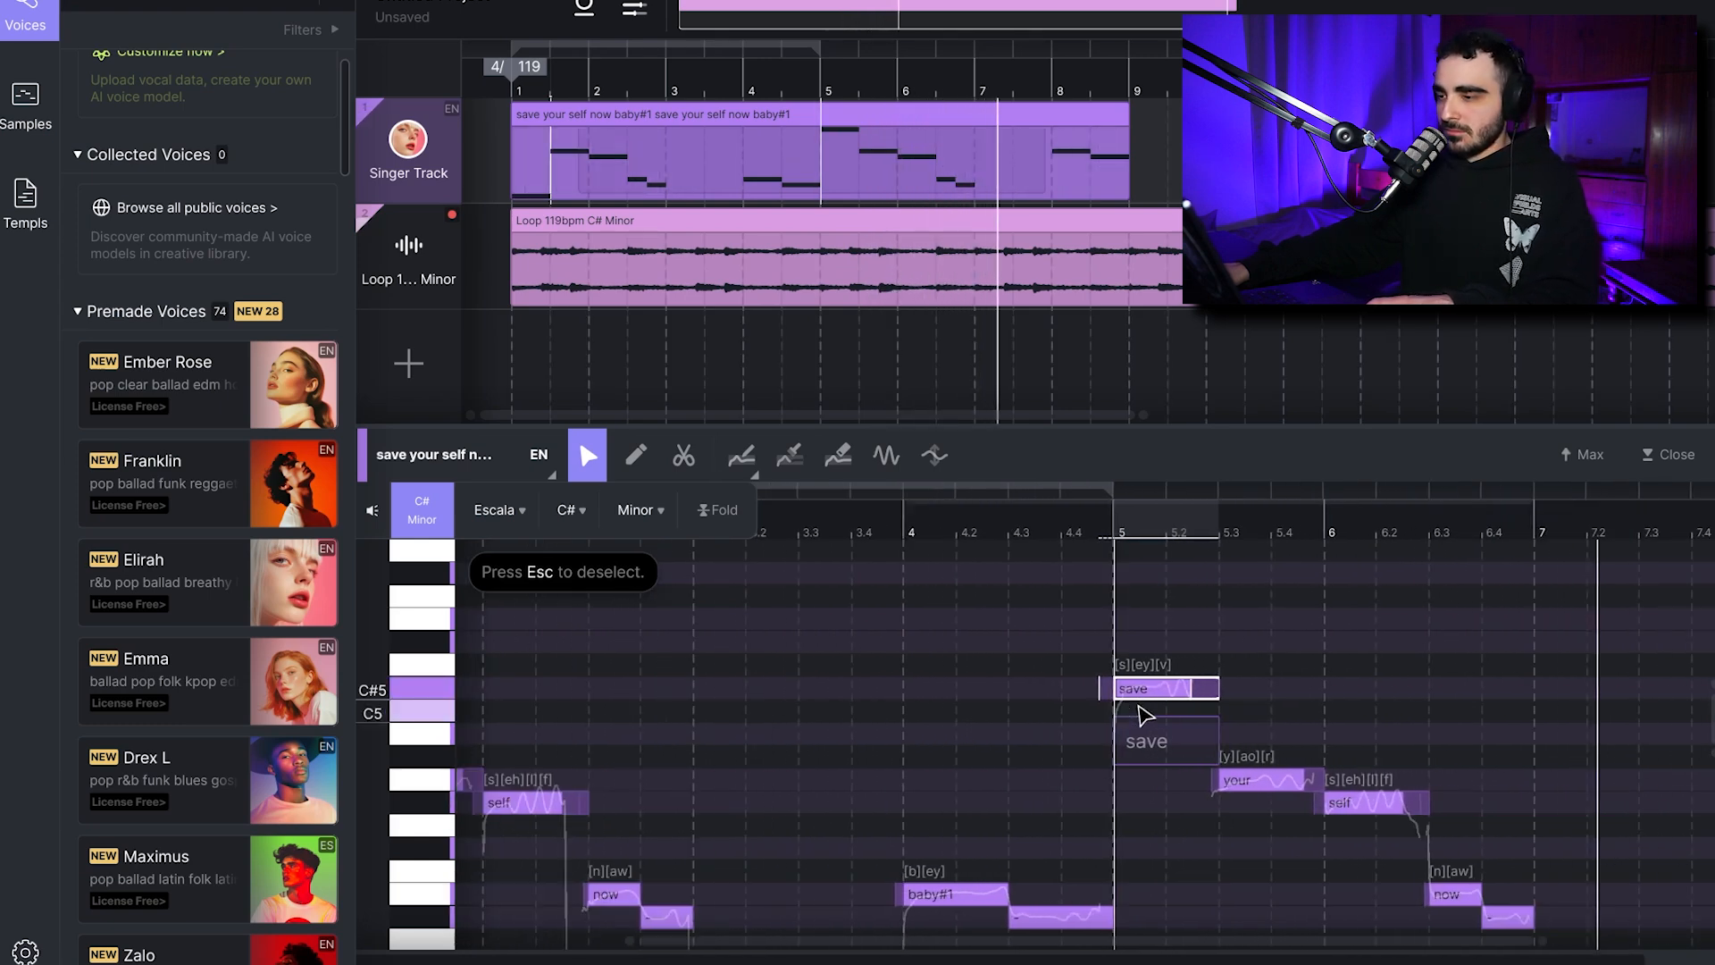
pyautogui.scroll(-3, 1138, 712)
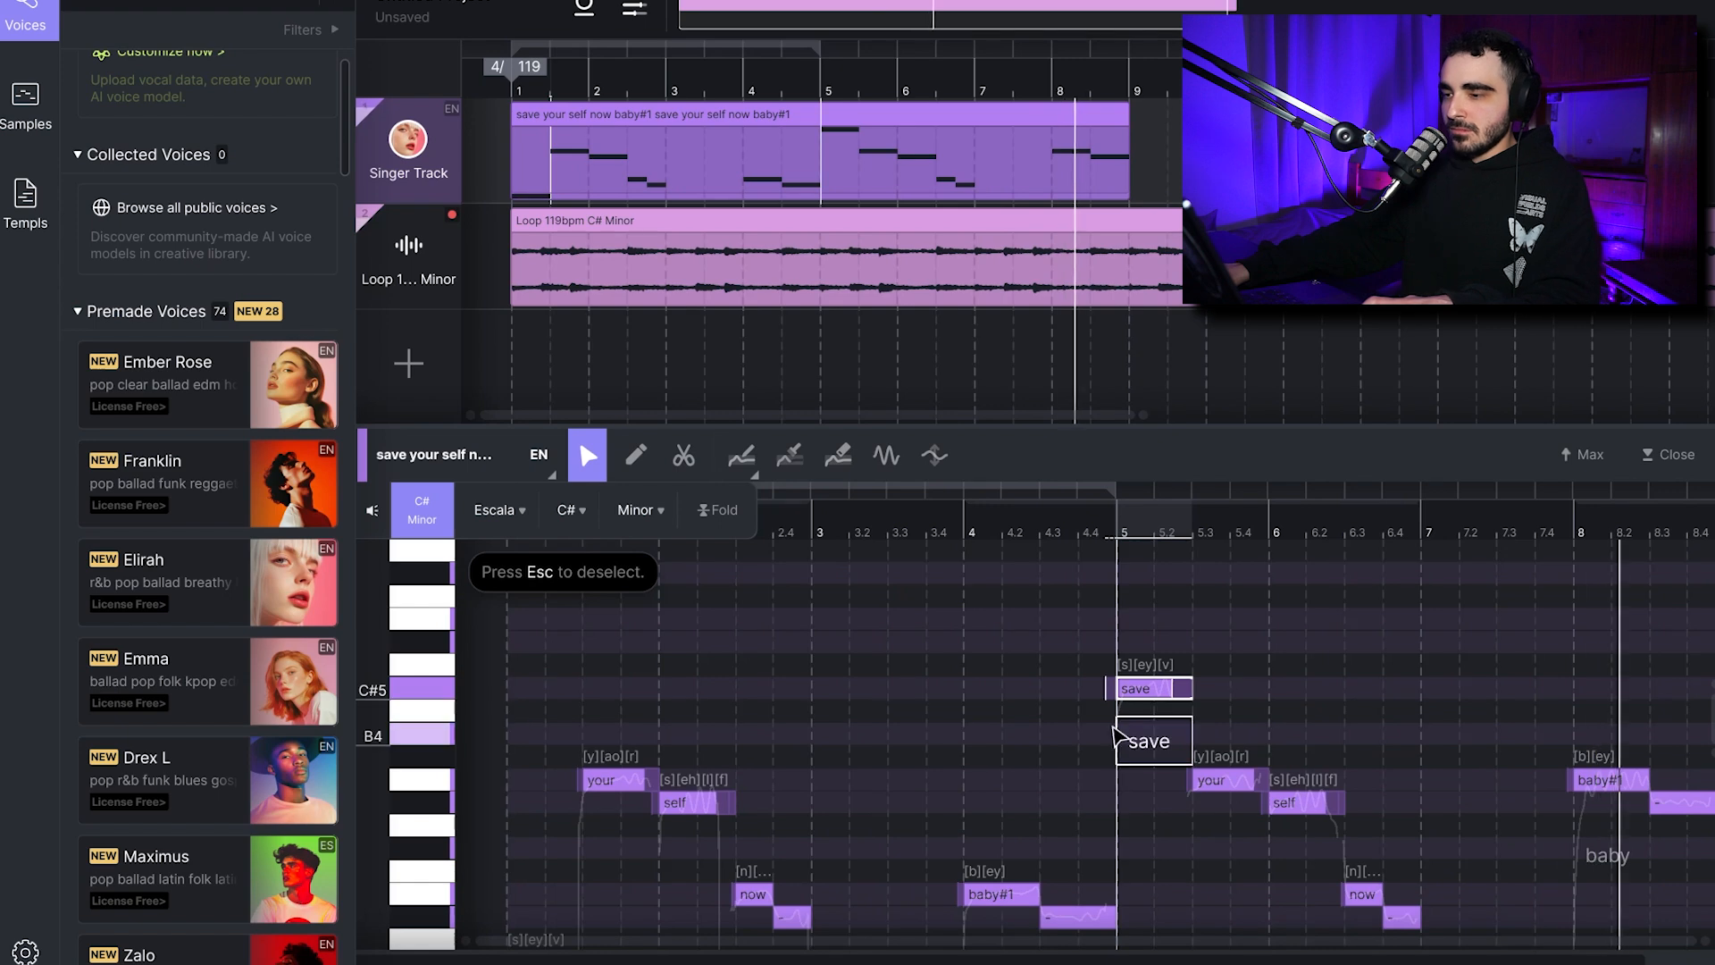
pyautogui.click(546, 651)
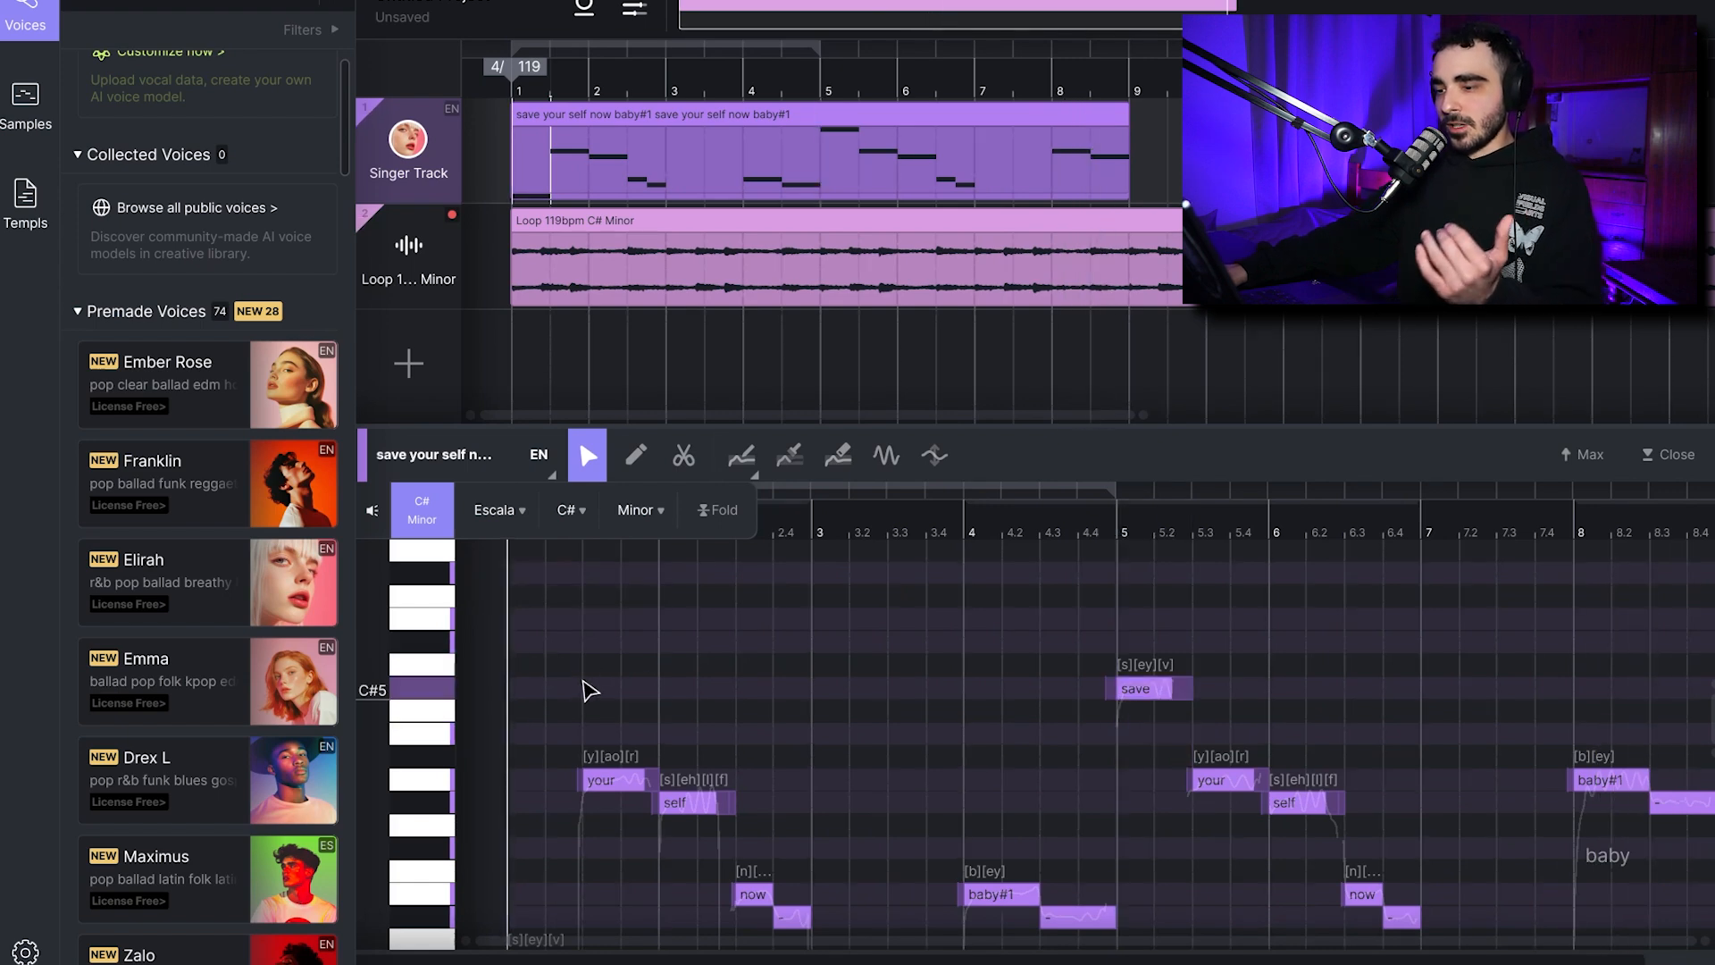
# Try to create vocal doubles of the Singer Track.
pyautogui.scroll(-3, 527, 647)
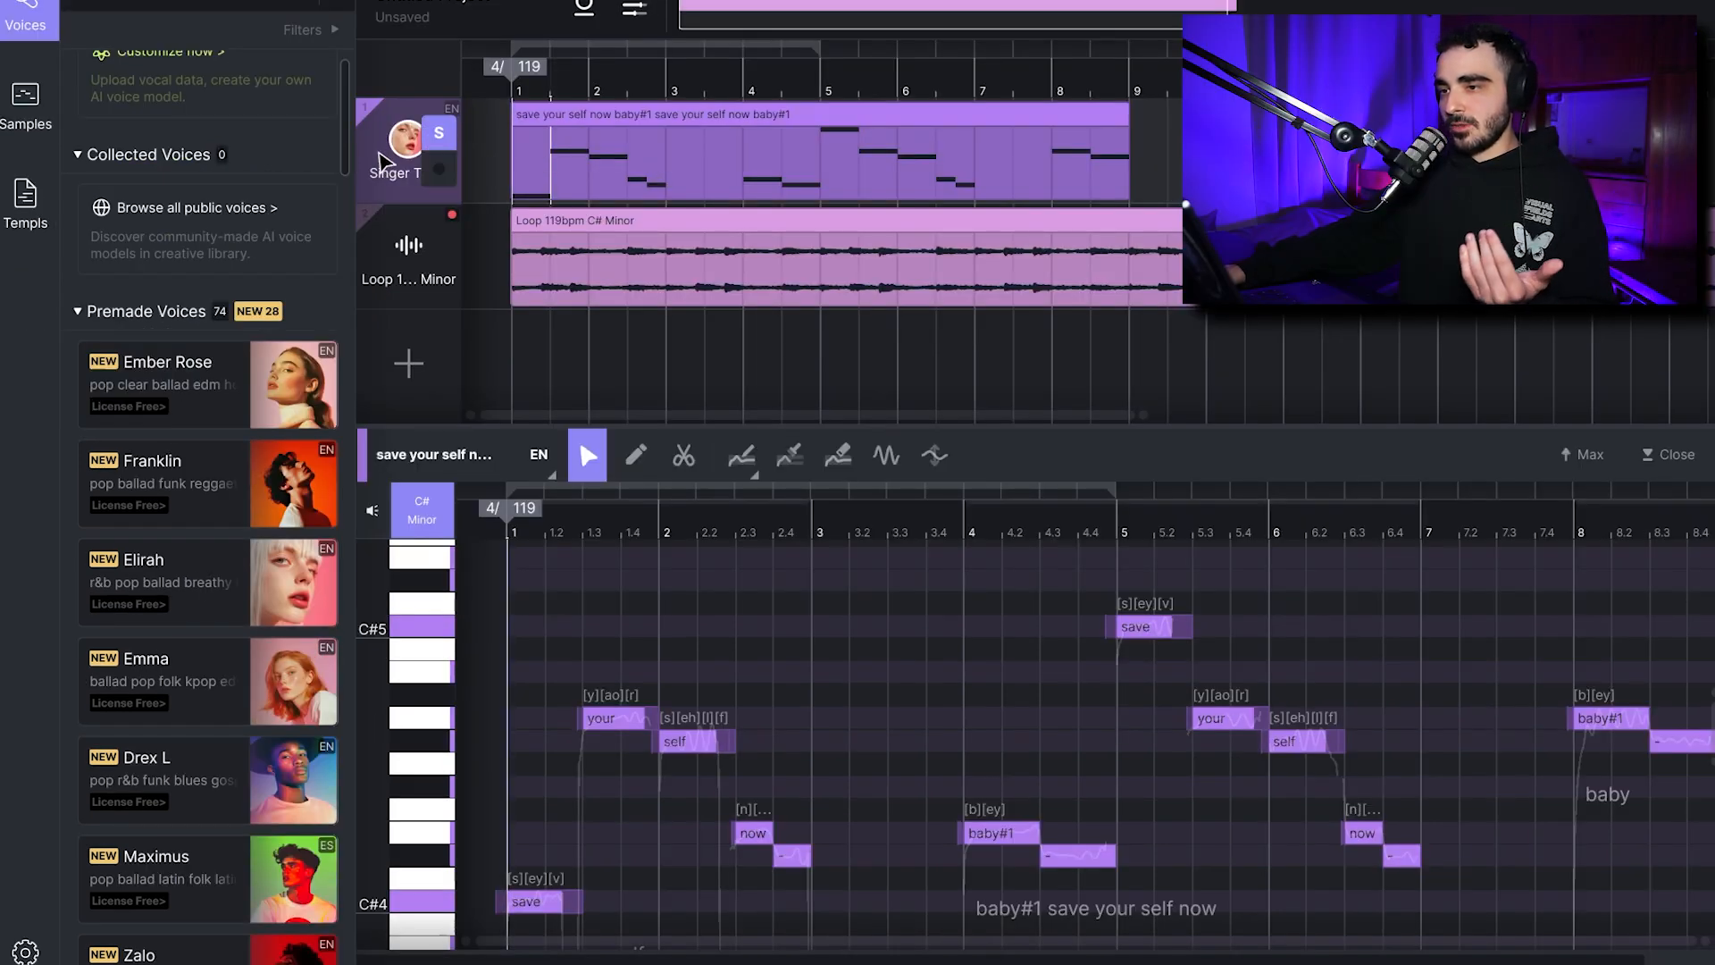
pyautogui.rightClick(383, 161)
pyautogui.rightClick(371, 141)
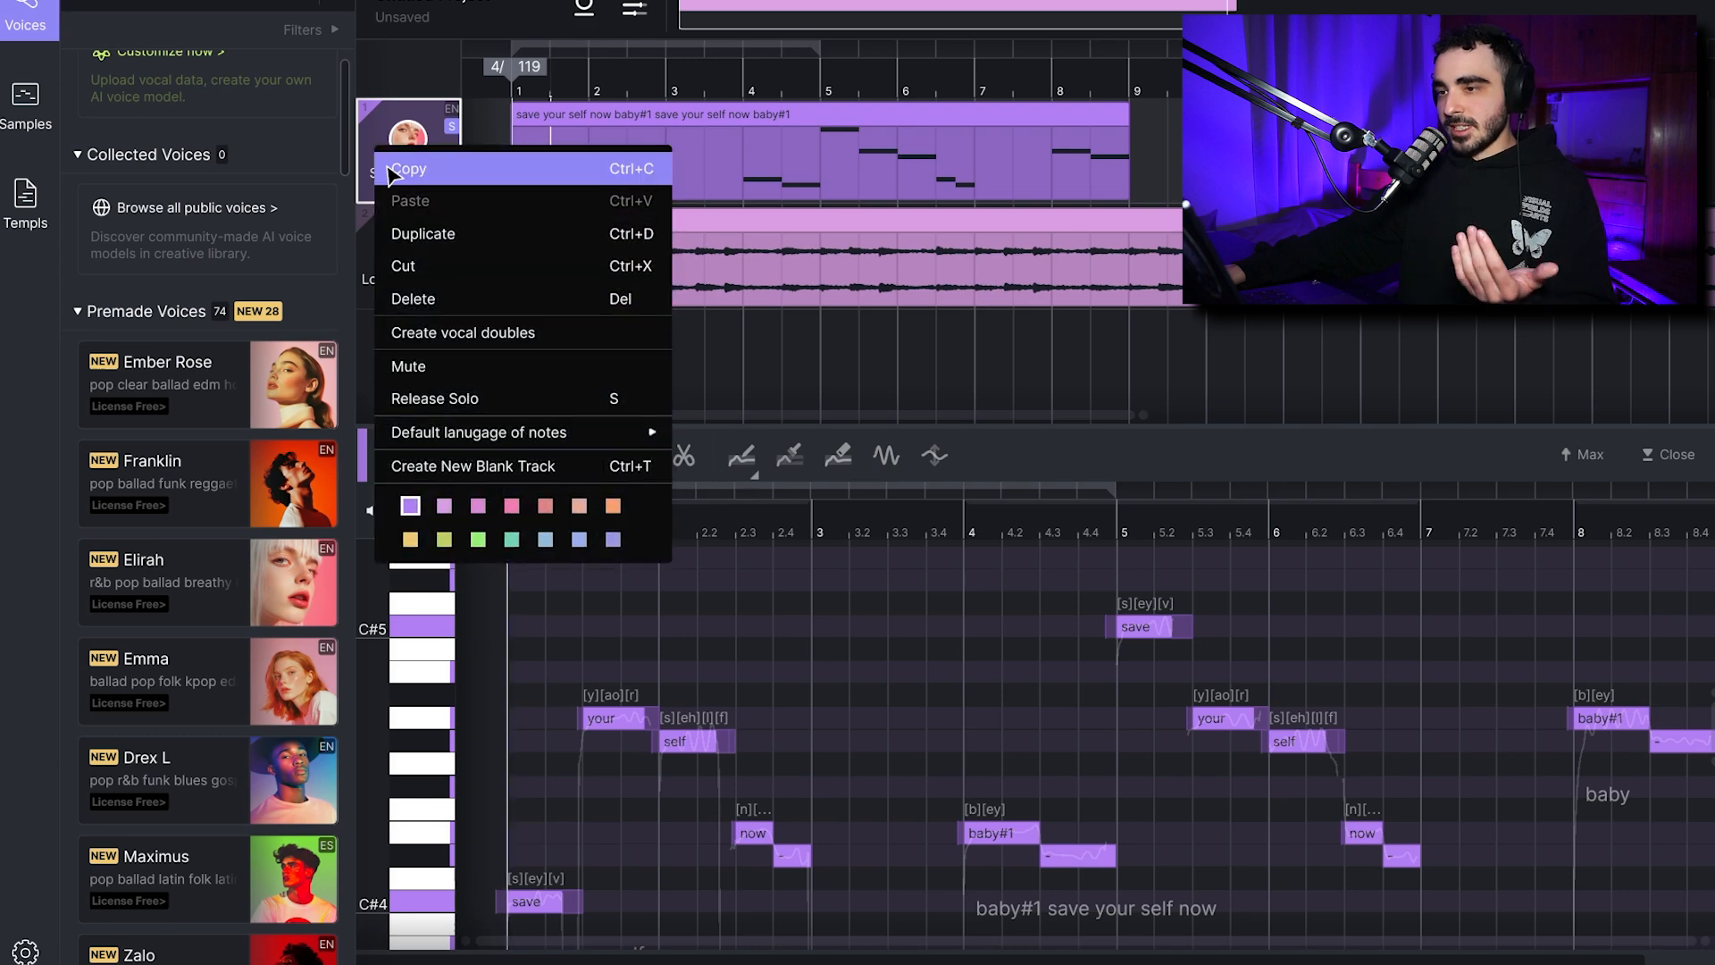
pyautogui.click(465, 344)
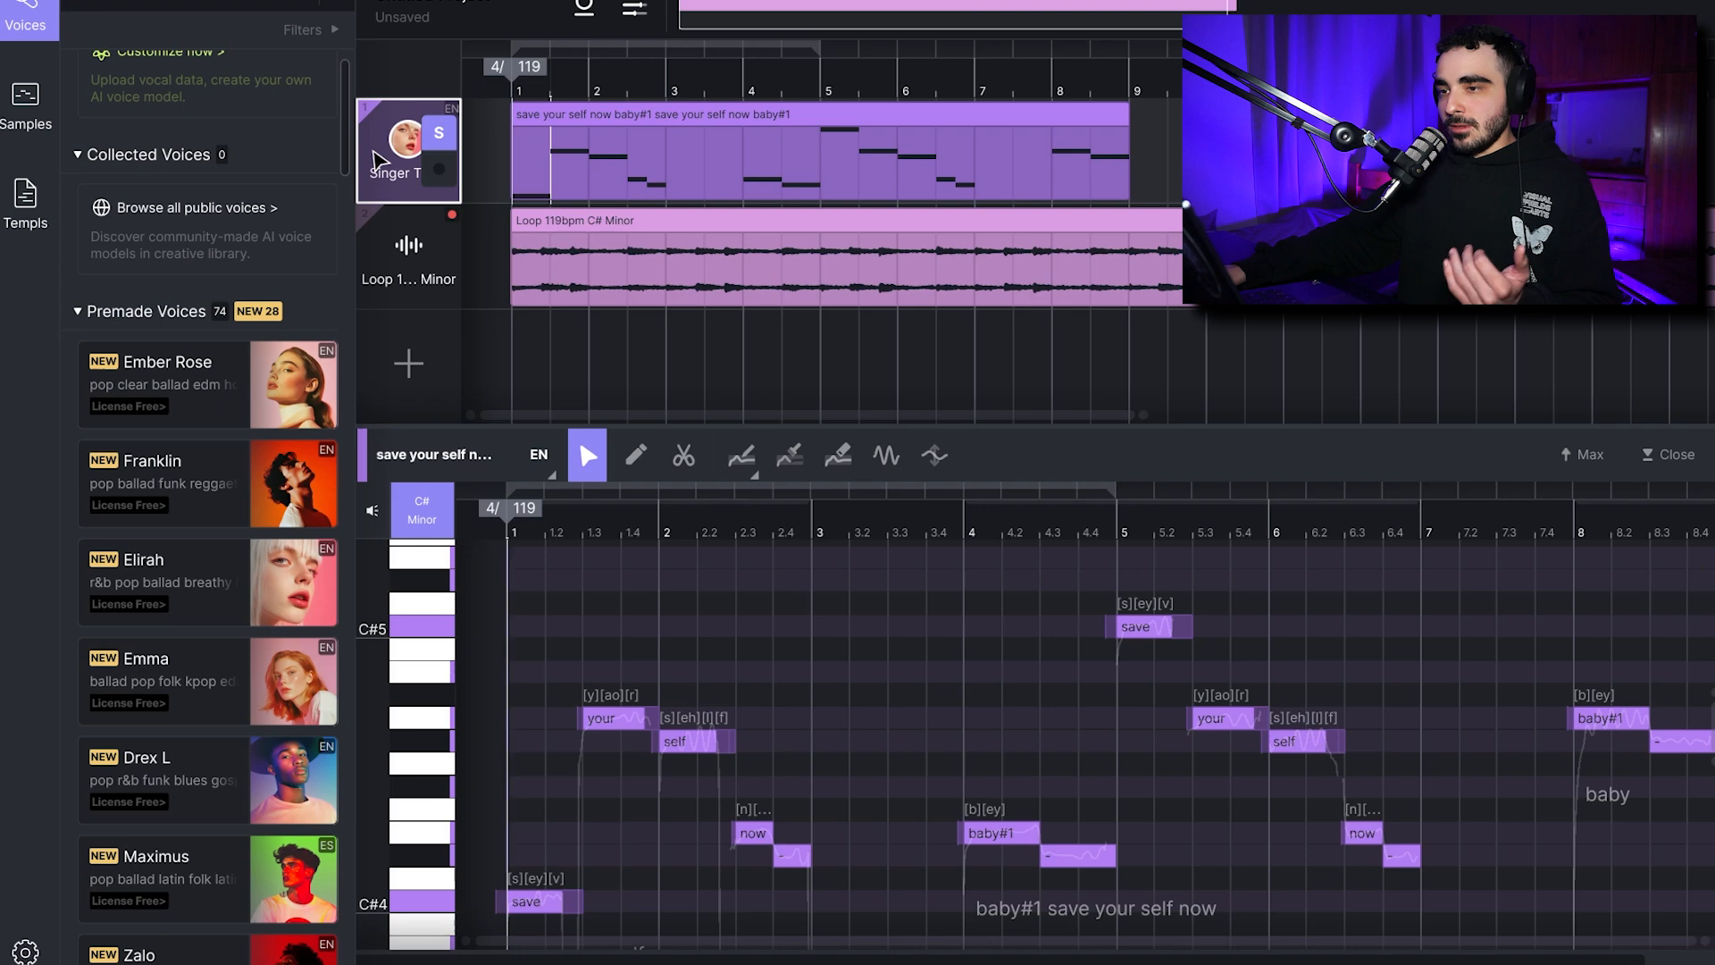
# Open the Singer Track's VoiceMix and examine the voice seeds available for blending with Elirah.
pyautogui.doubleClick(377, 160)
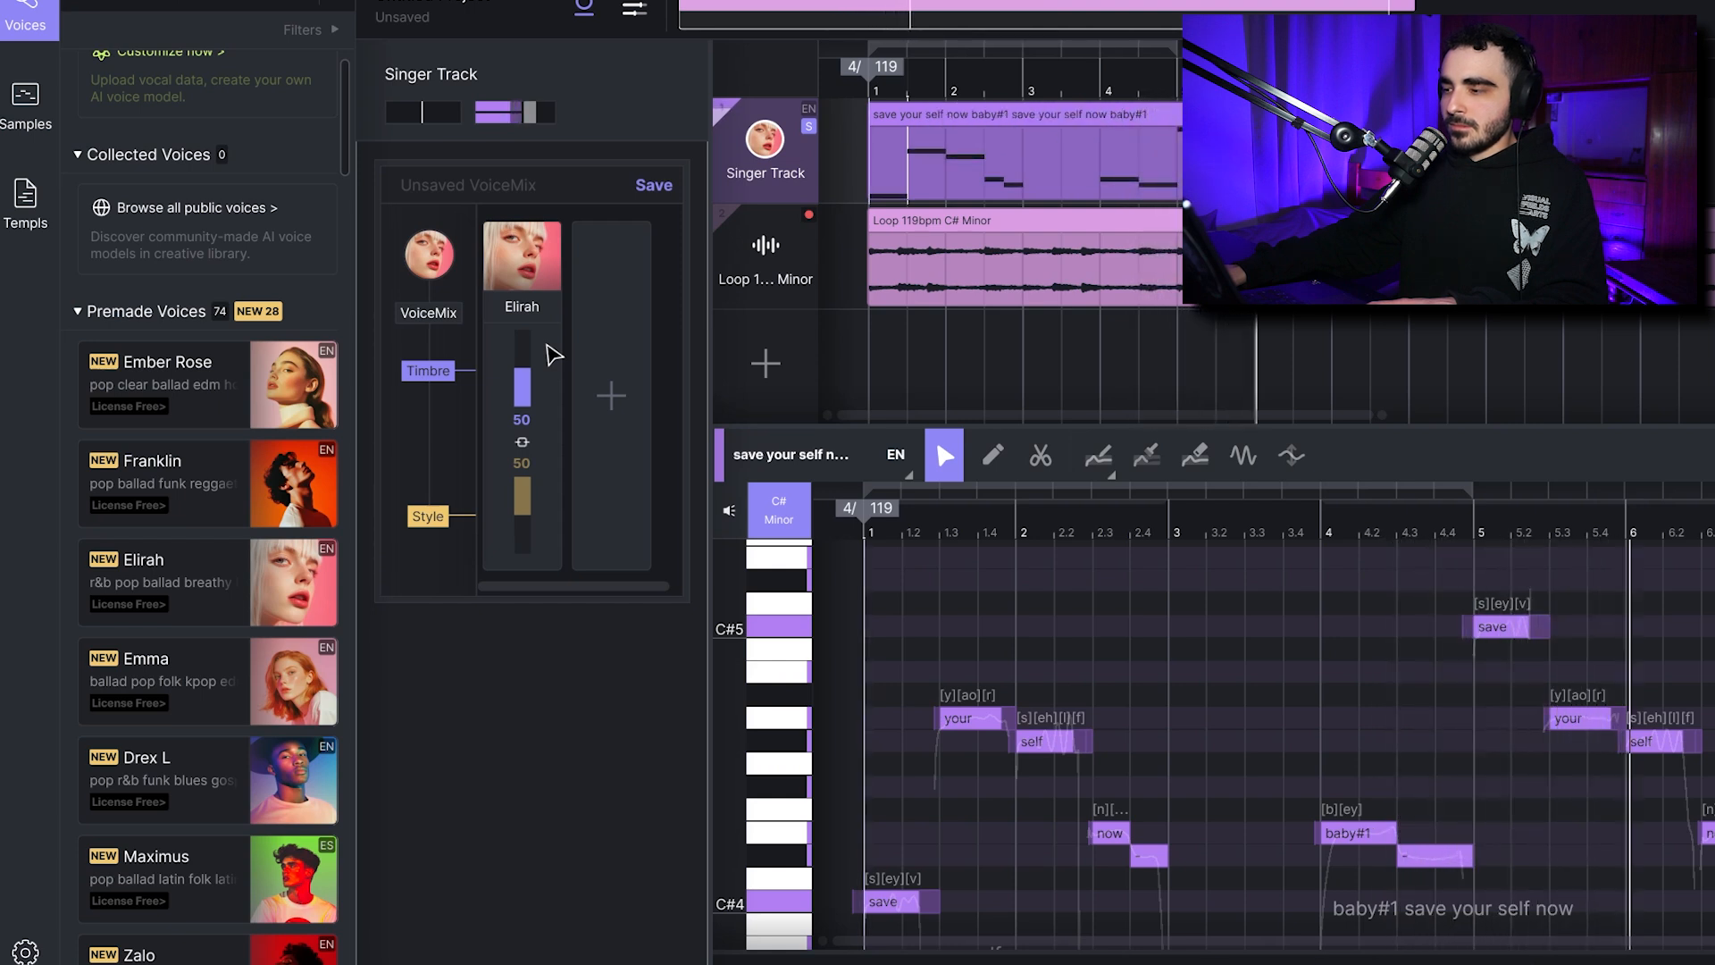
pyautogui.click(607, 396)
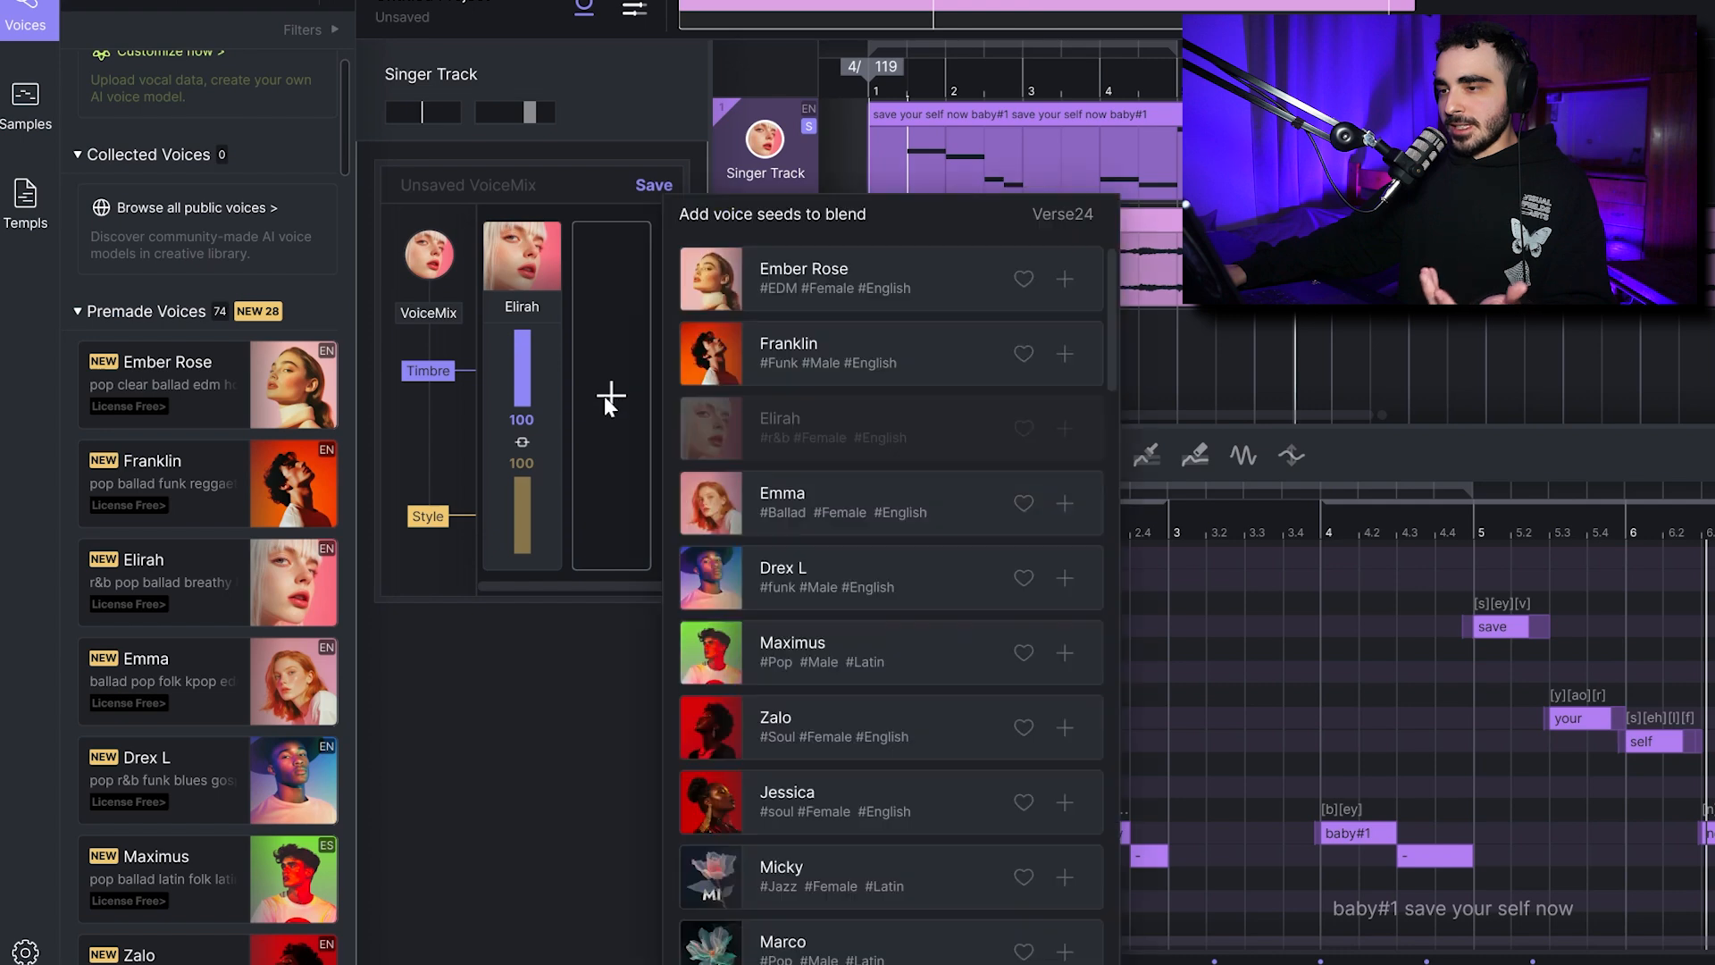
pyautogui.scroll(-1, 624, 463)
pyautogui.scroll(-2, 861, 415)
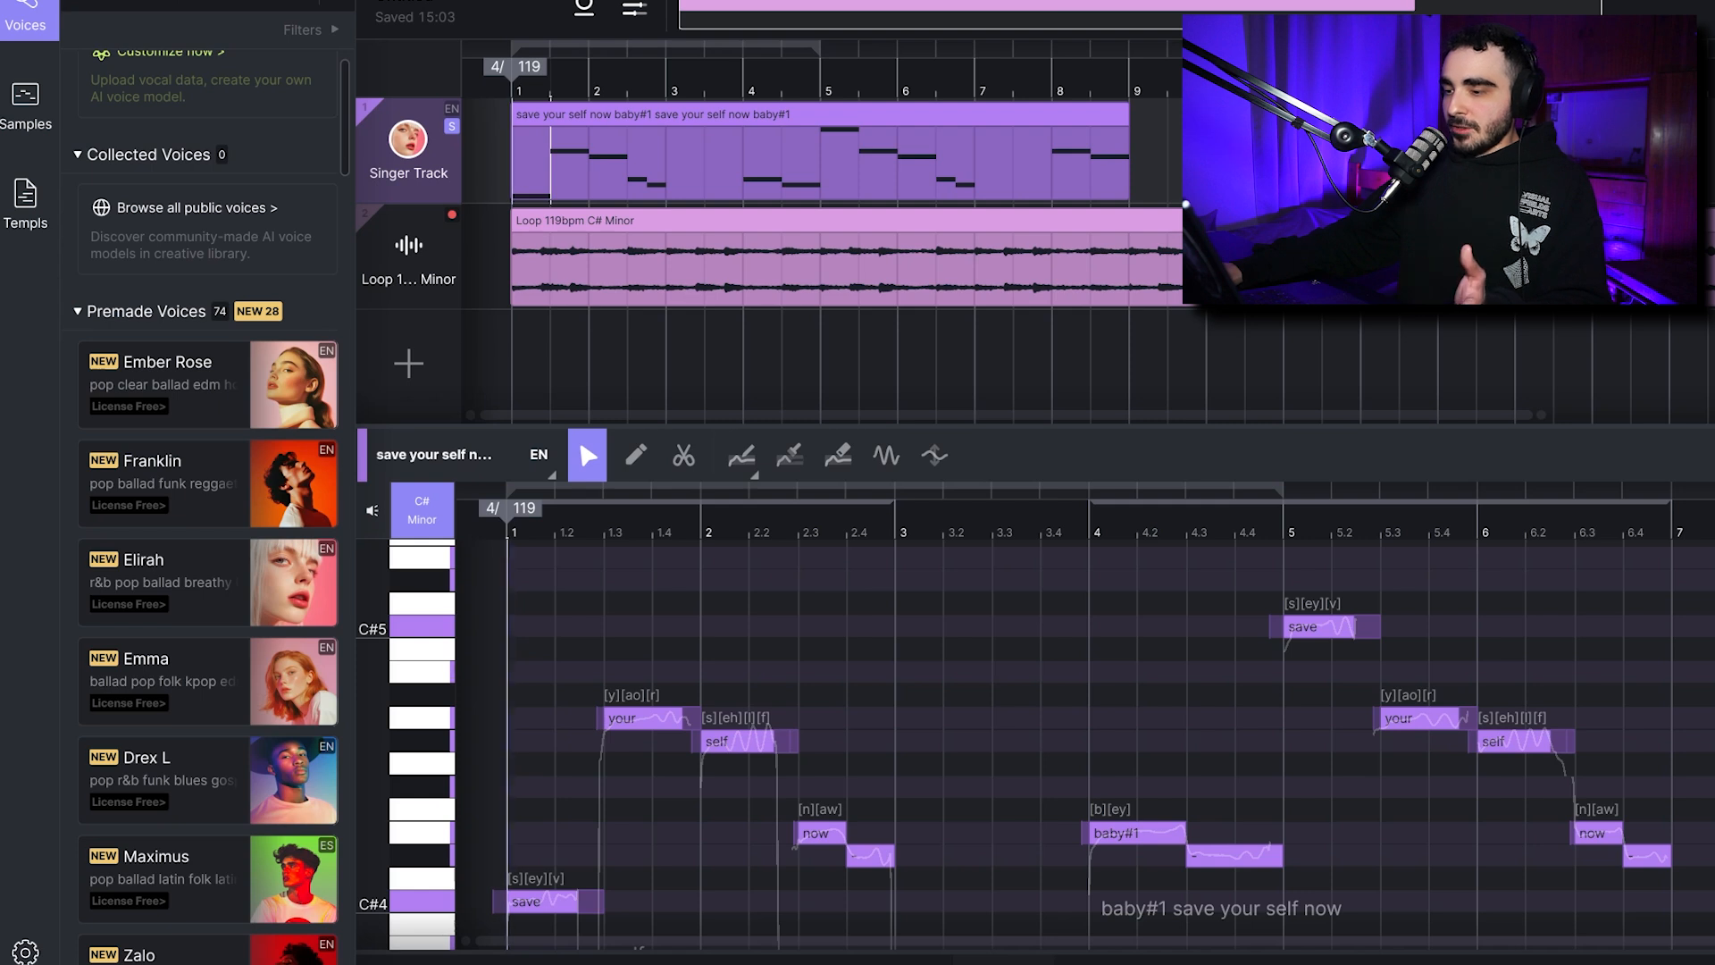
# Show the envelope lane below the notes, raise its curve over the first "your" note and play back the phrase.
pyautogui.click(1009, 962)
pyautogui.scroll(-4, 734, 665)
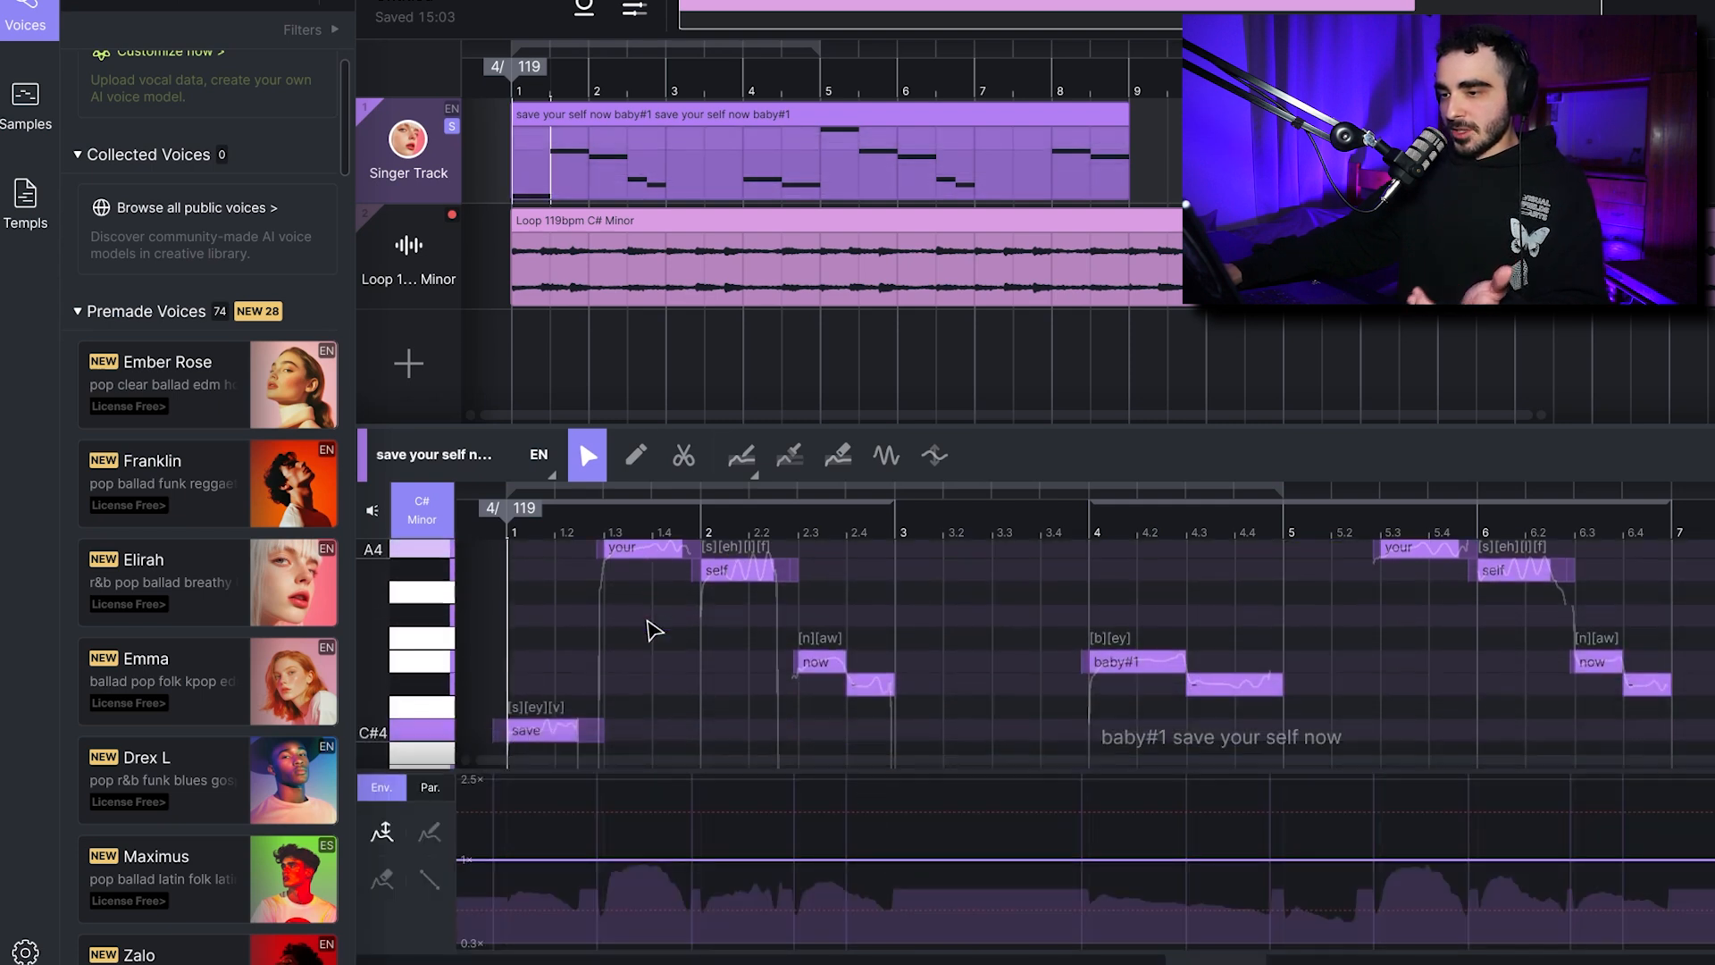
pyautogui.scroll(1, 622, 585)
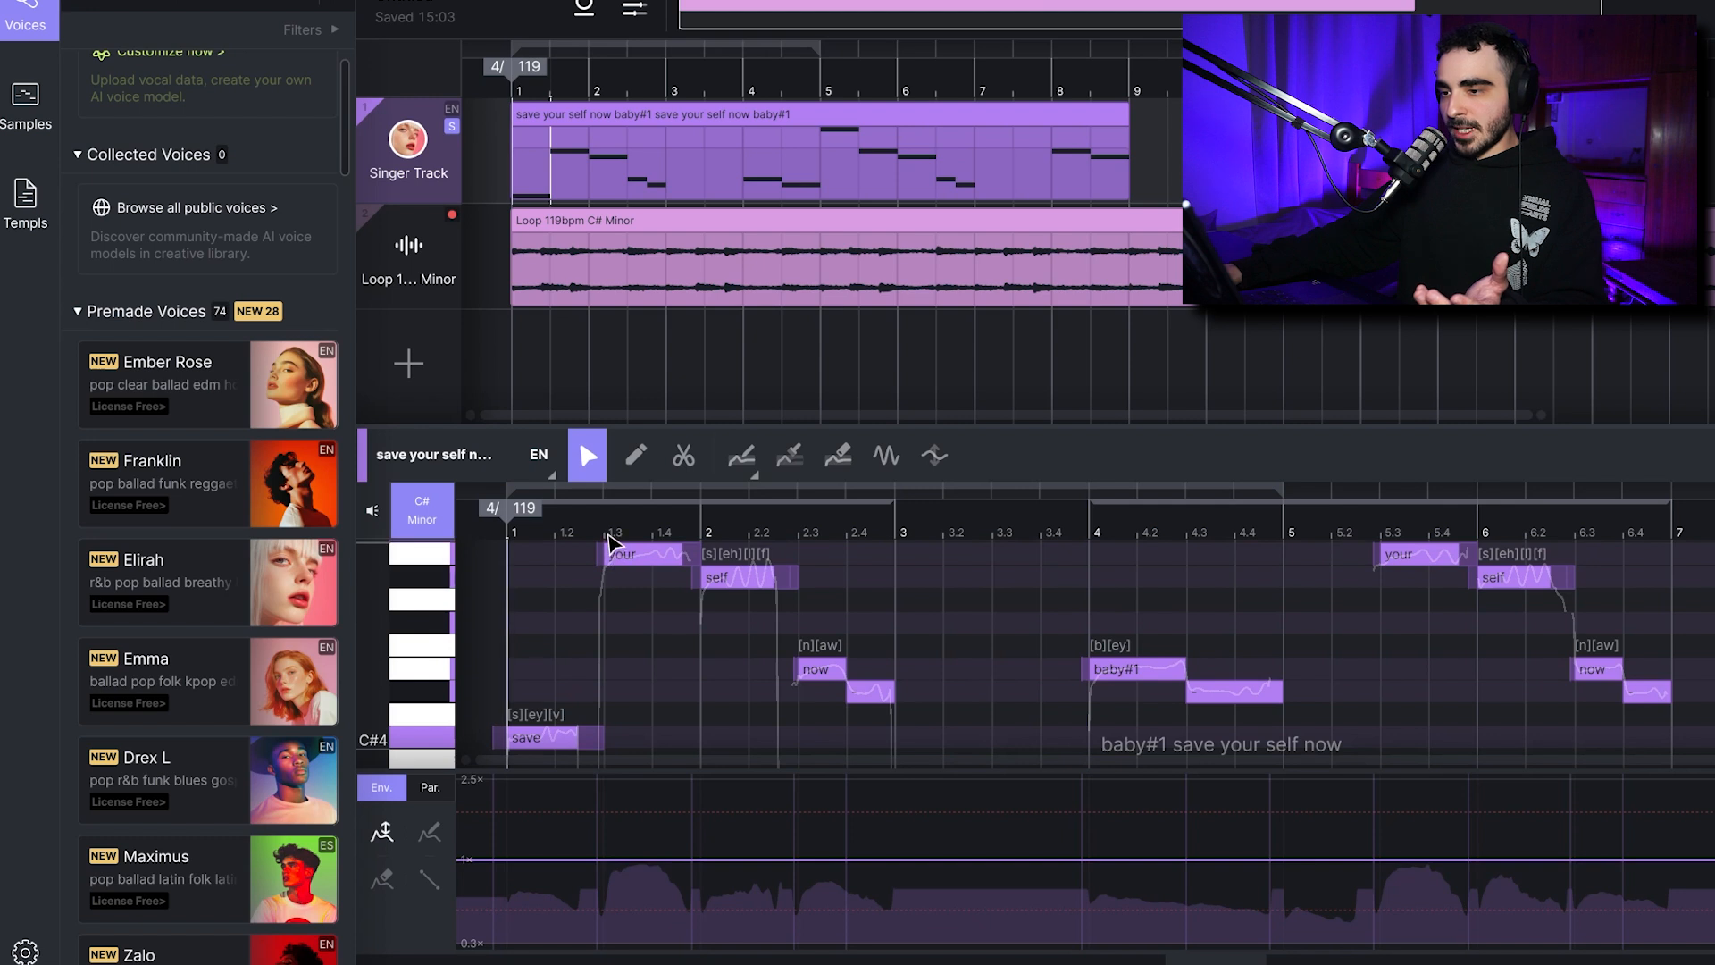
pyautogui.press('space')
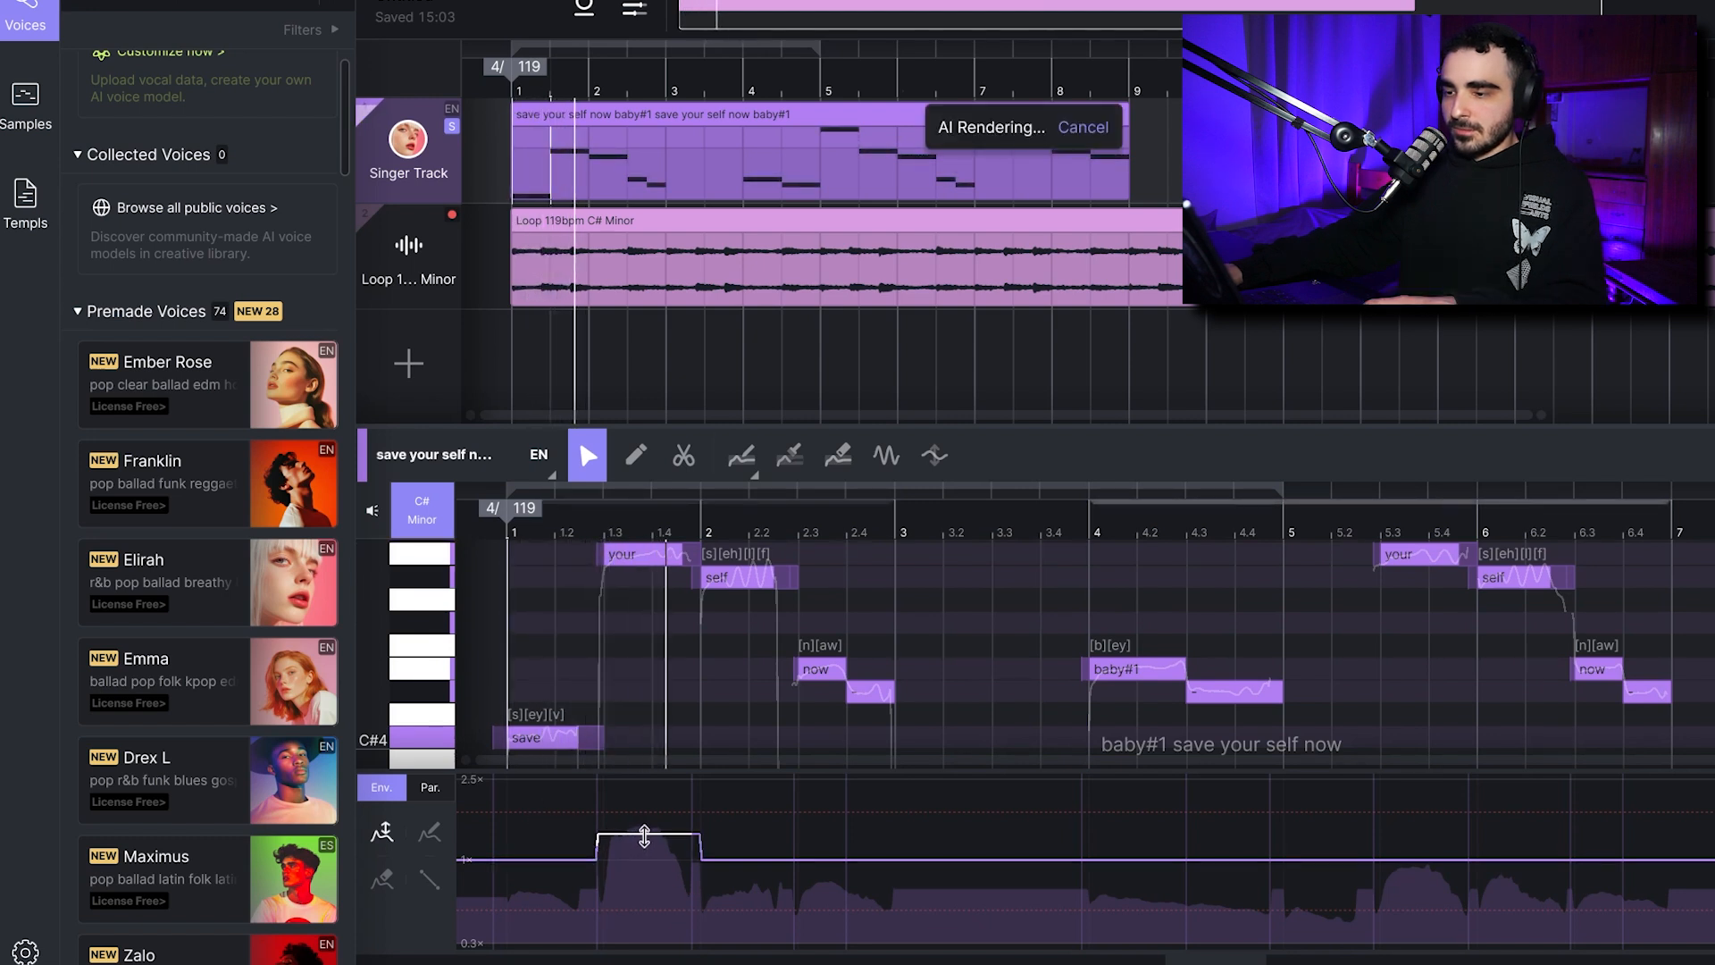
pyautogui.press('space')
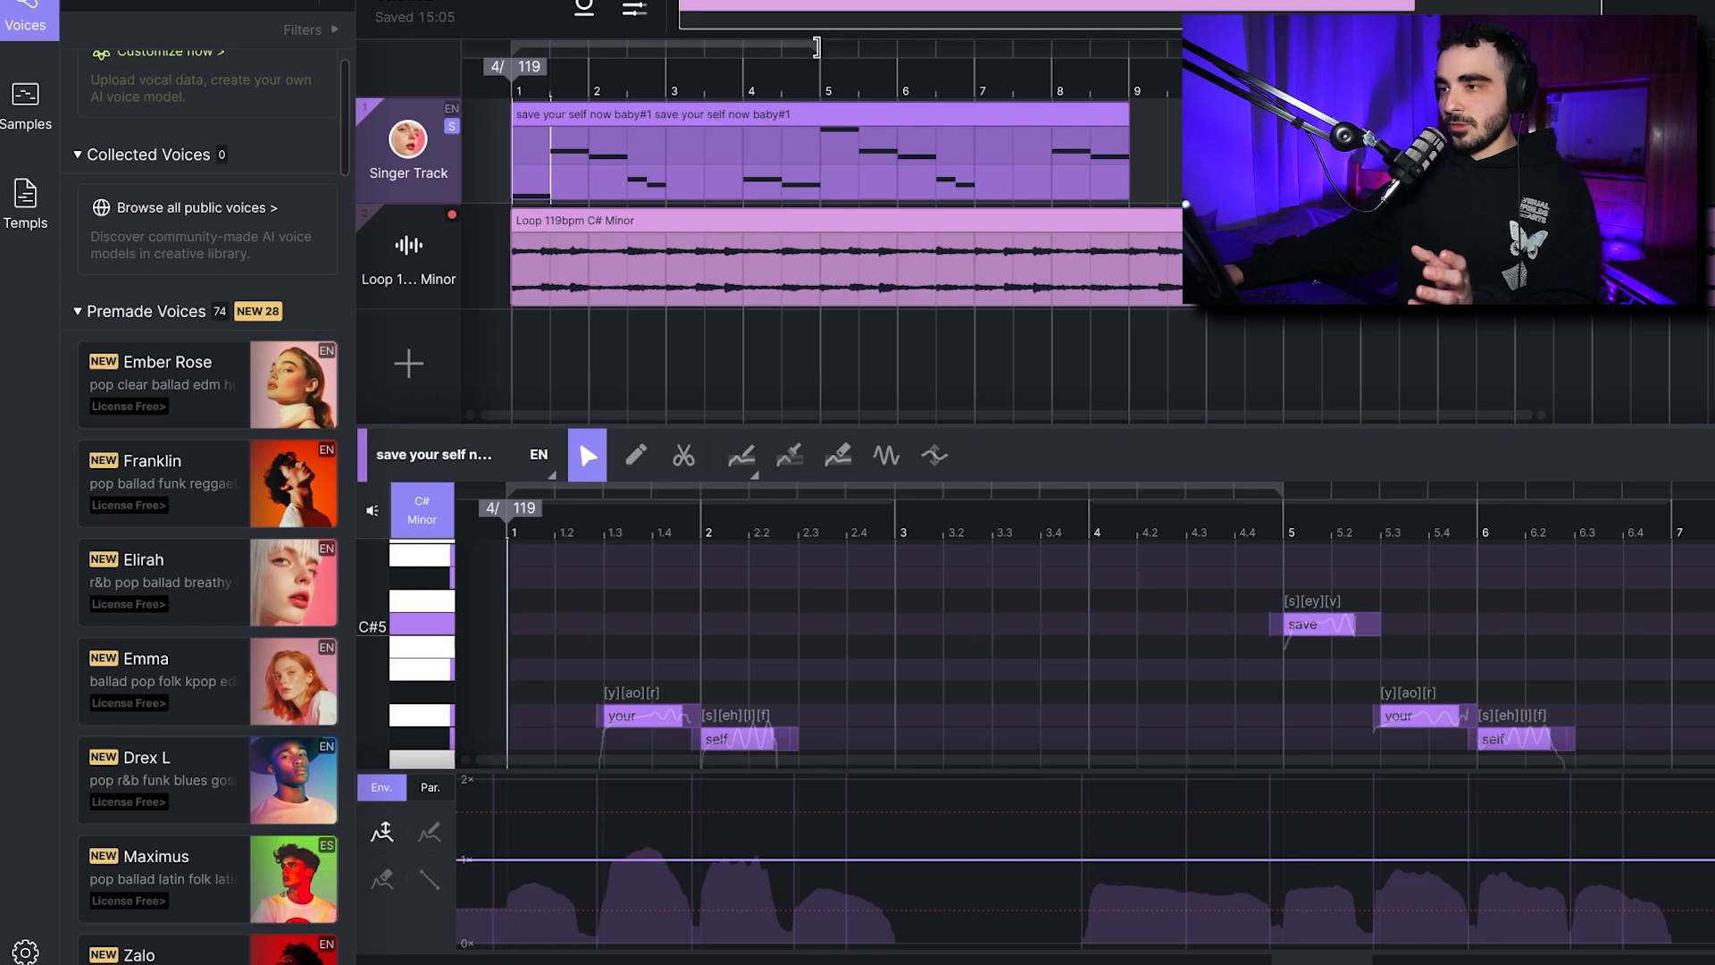
# Extend the loop region to bar 9 and export the Loop range of the Master as a mono 16-bit, 44100 Hz .WAV.
pyautogui.moveTo(932, 47); pyautogui.dragTo(1068, 46)
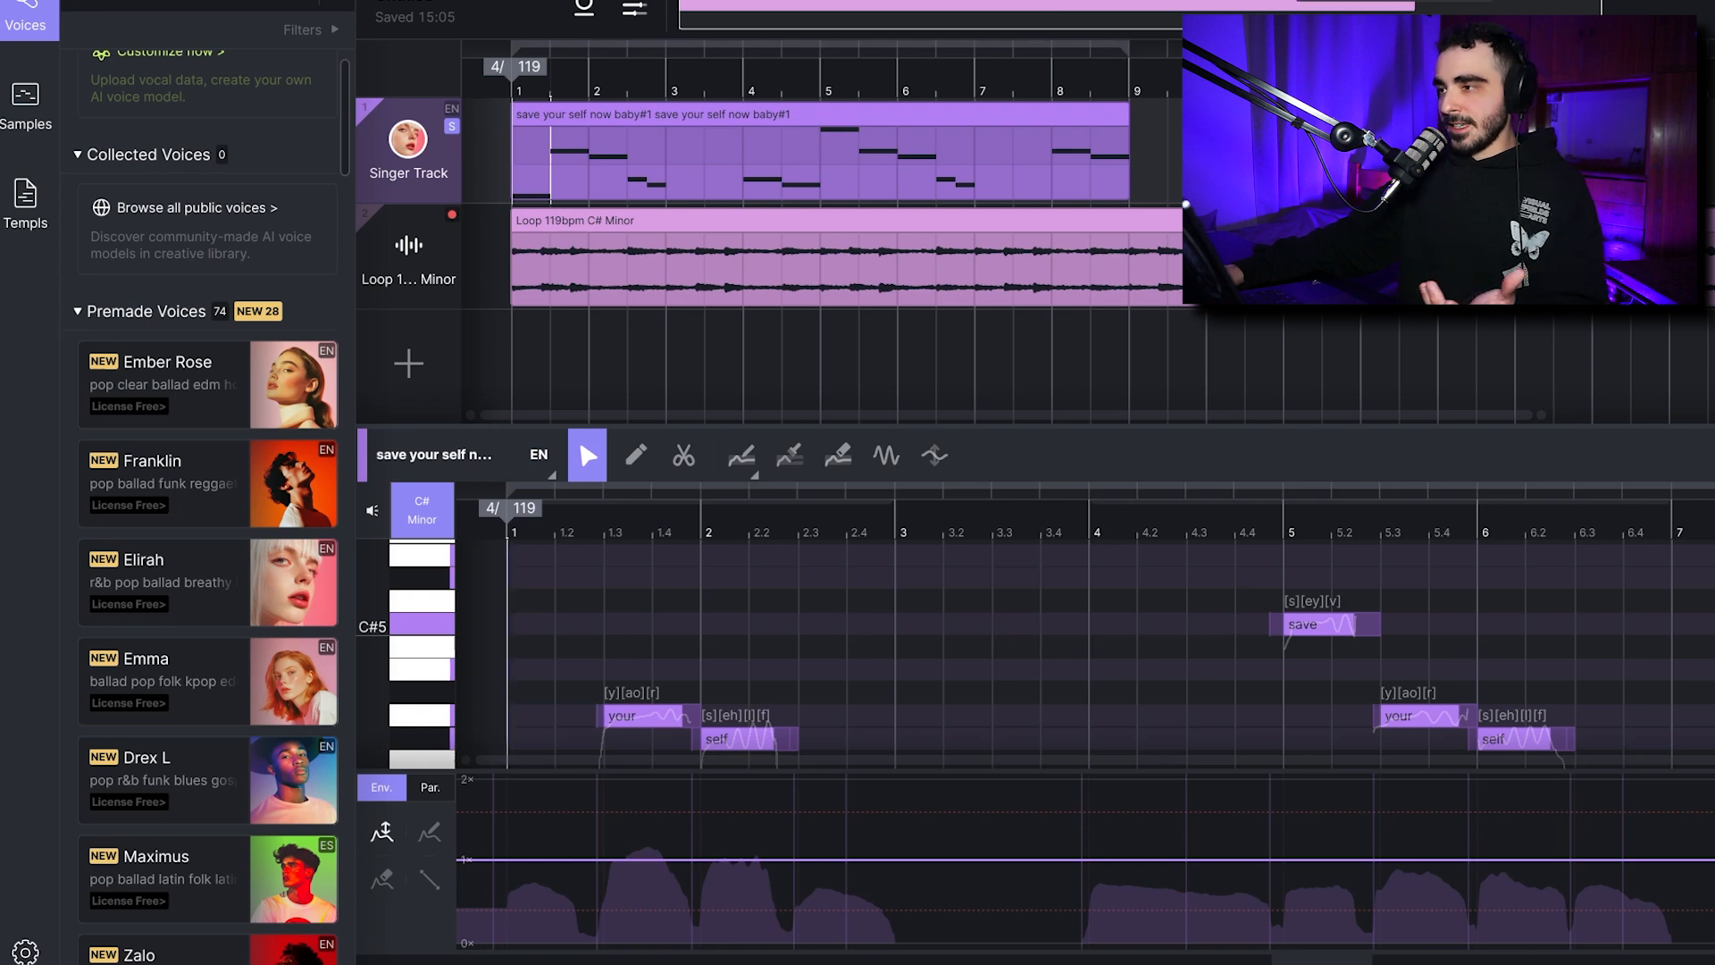
pyautogui.click(1008, 329)
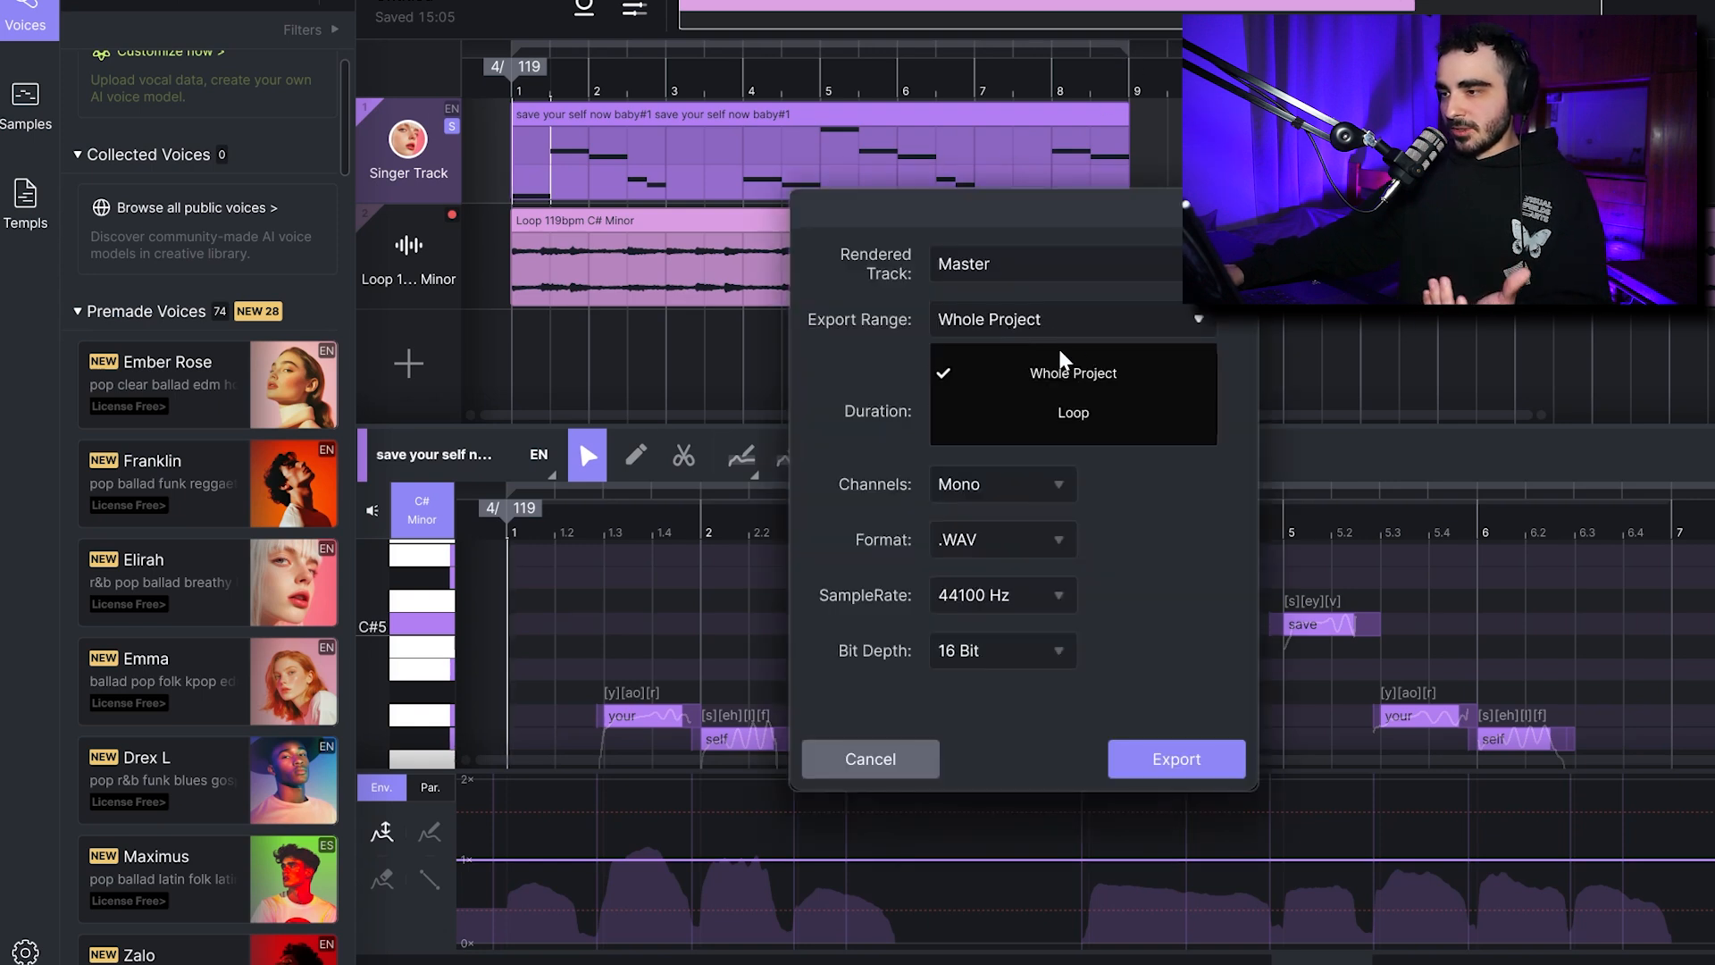
pyautogui.click(1069, 417)
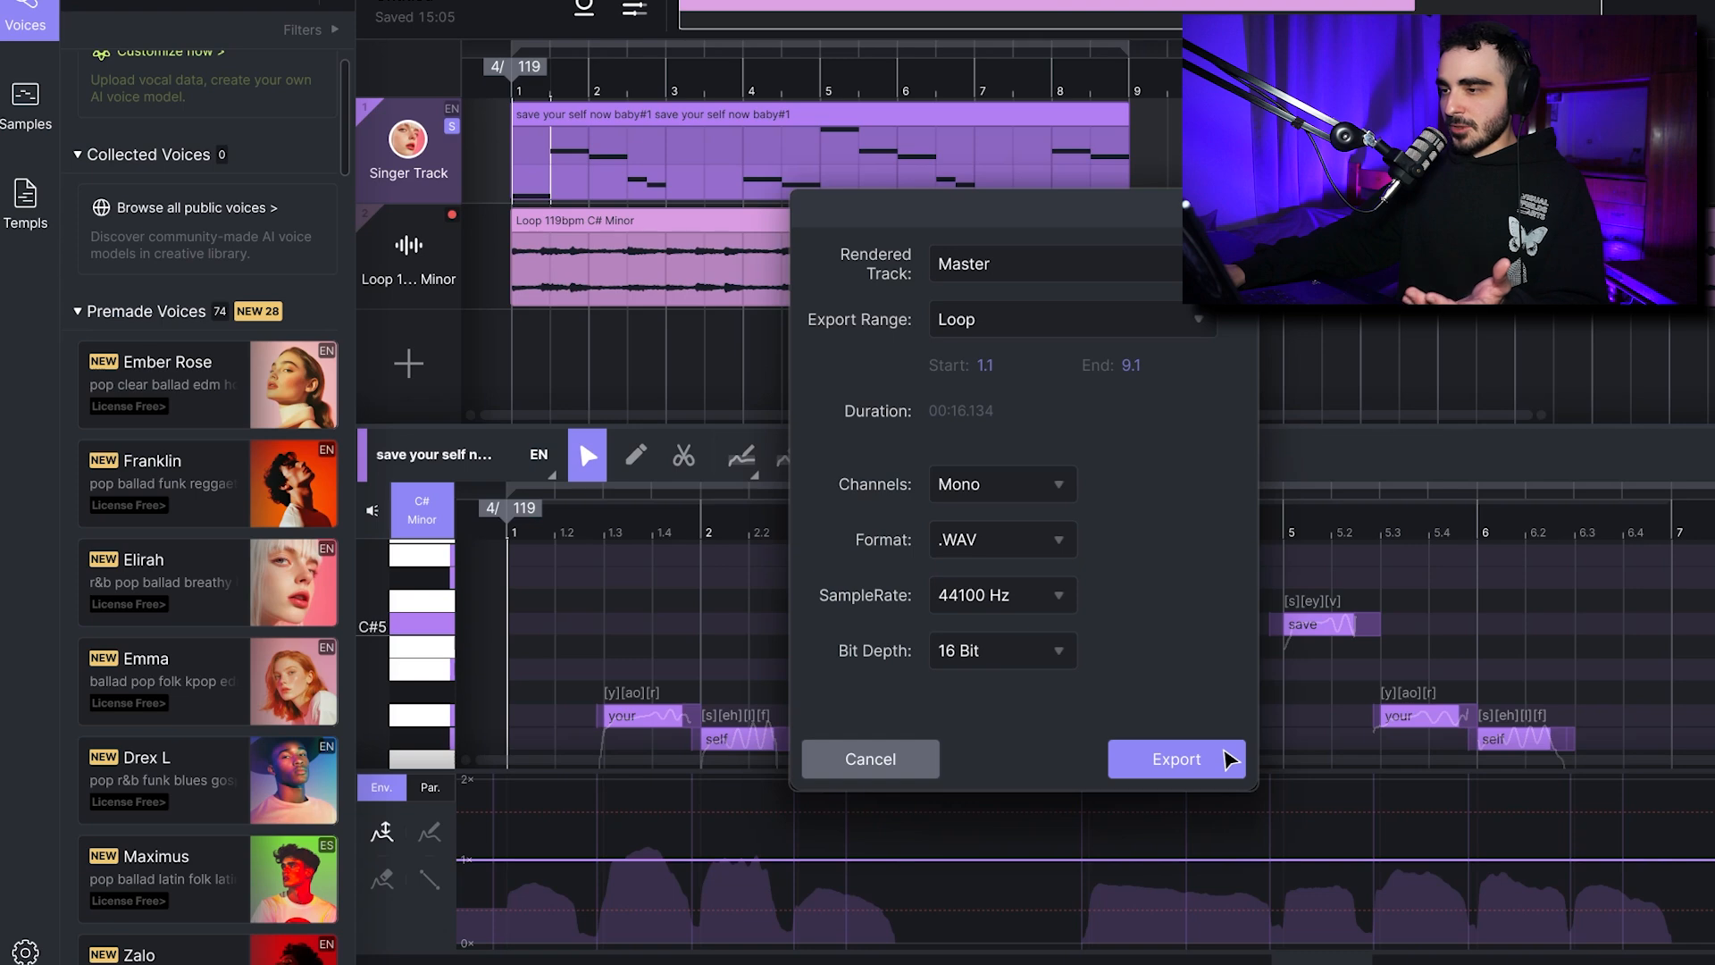
pyautogui.click(1230, 760)
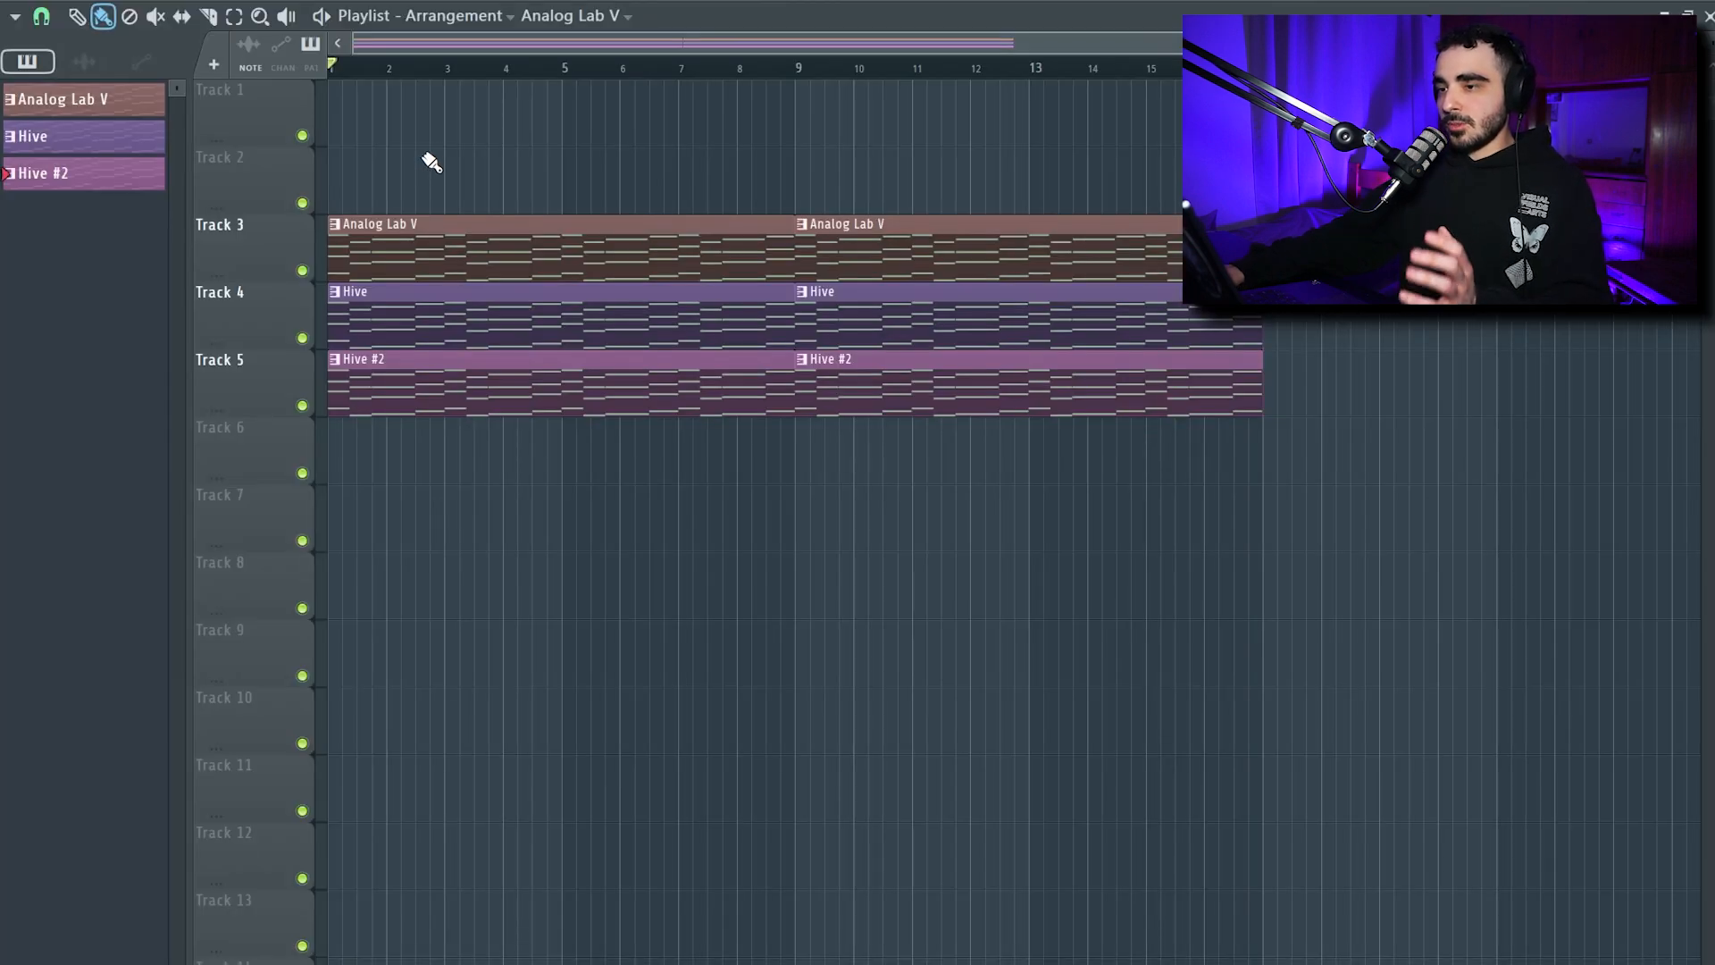
# Switch to FL Studio, place the exported vocal line audio at bar 1 of Track 7 and play it back.
pyautogui.press('space')
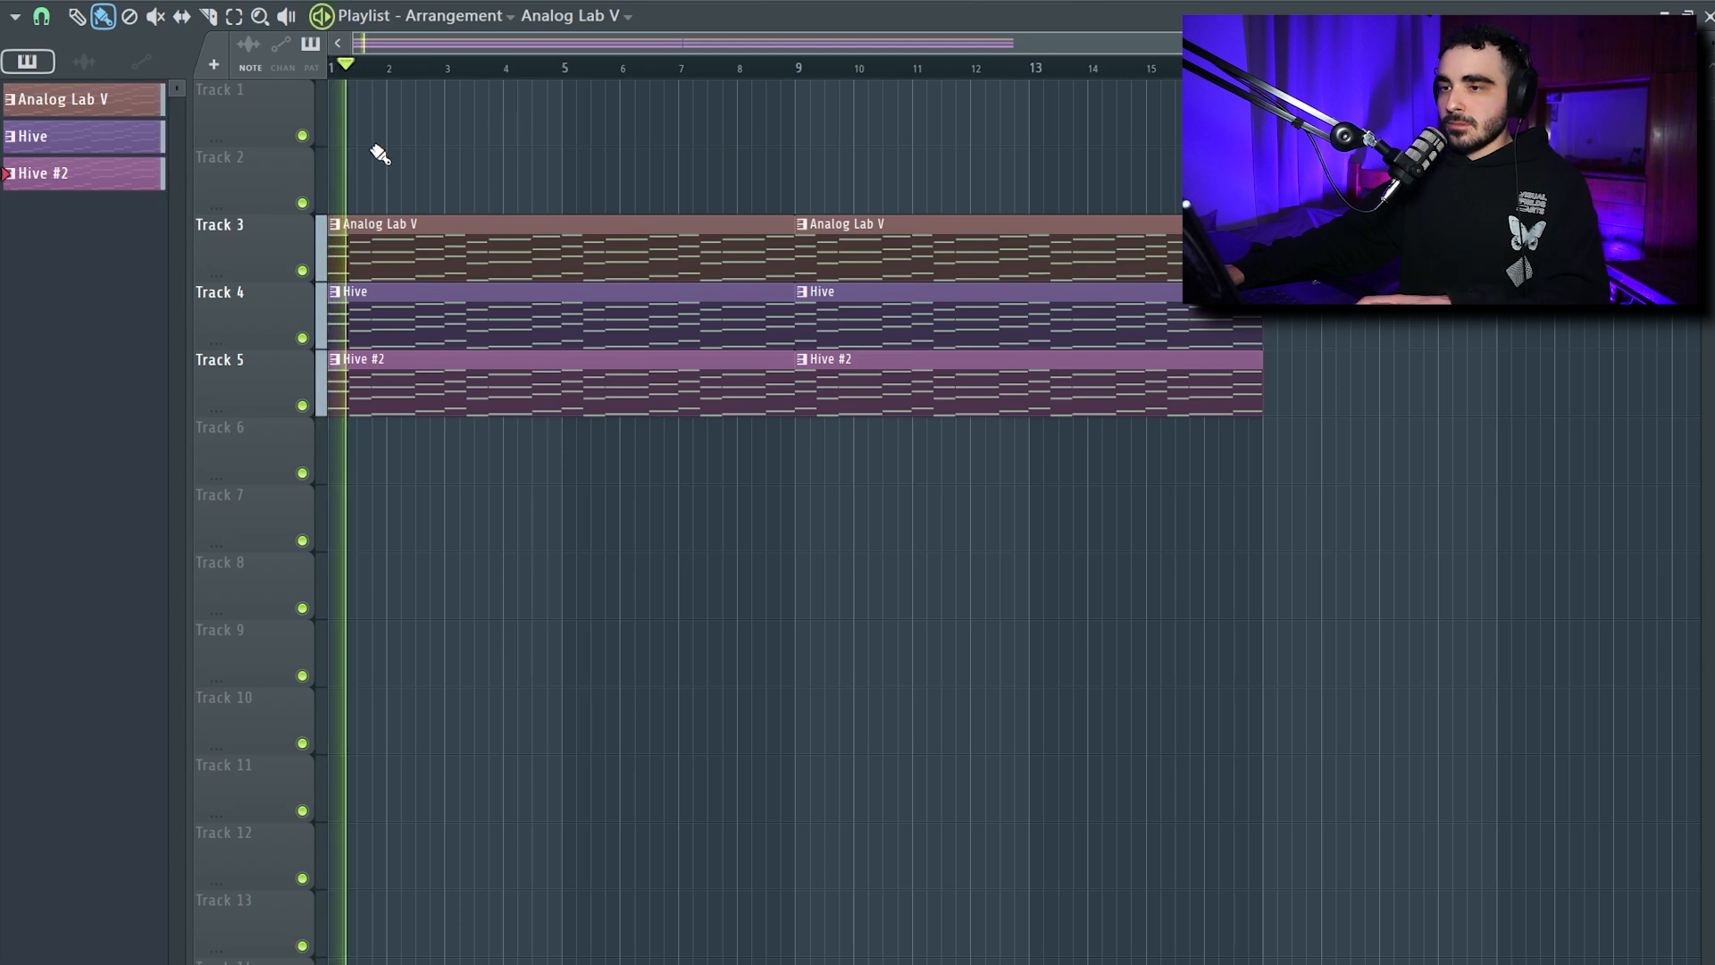
pyautogui.scroll(1, 393, 165)
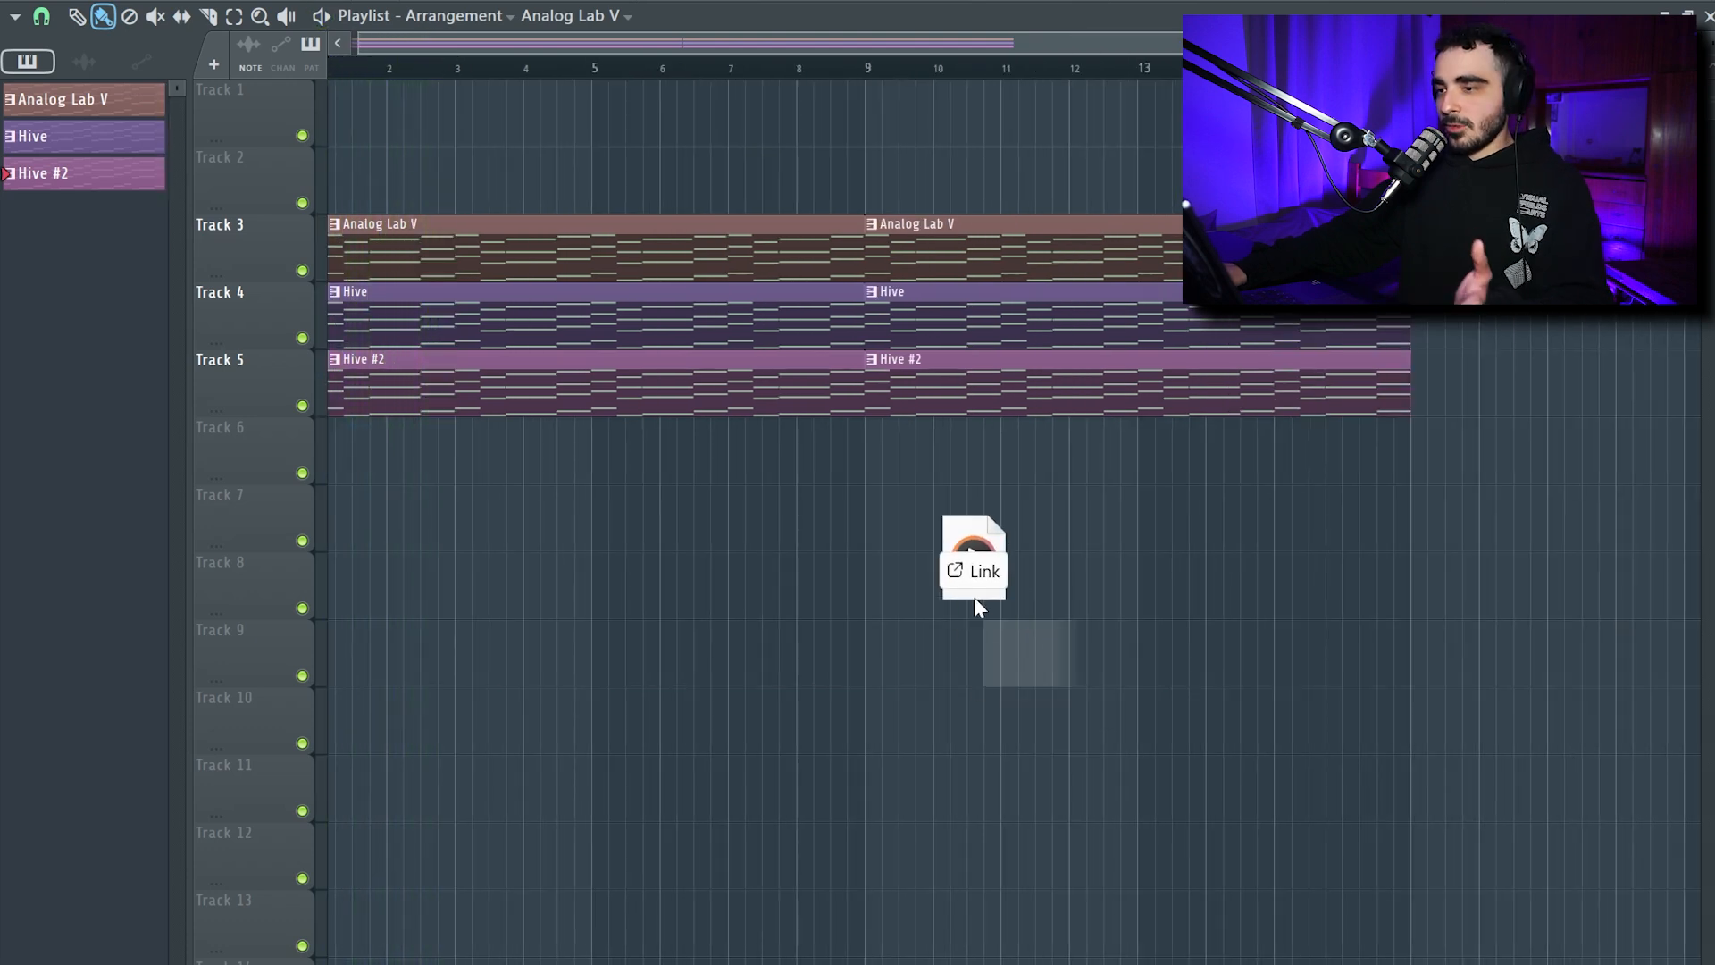
pyautogui.moveTo(974, 597); pyautogui.dragTo(324, 536)
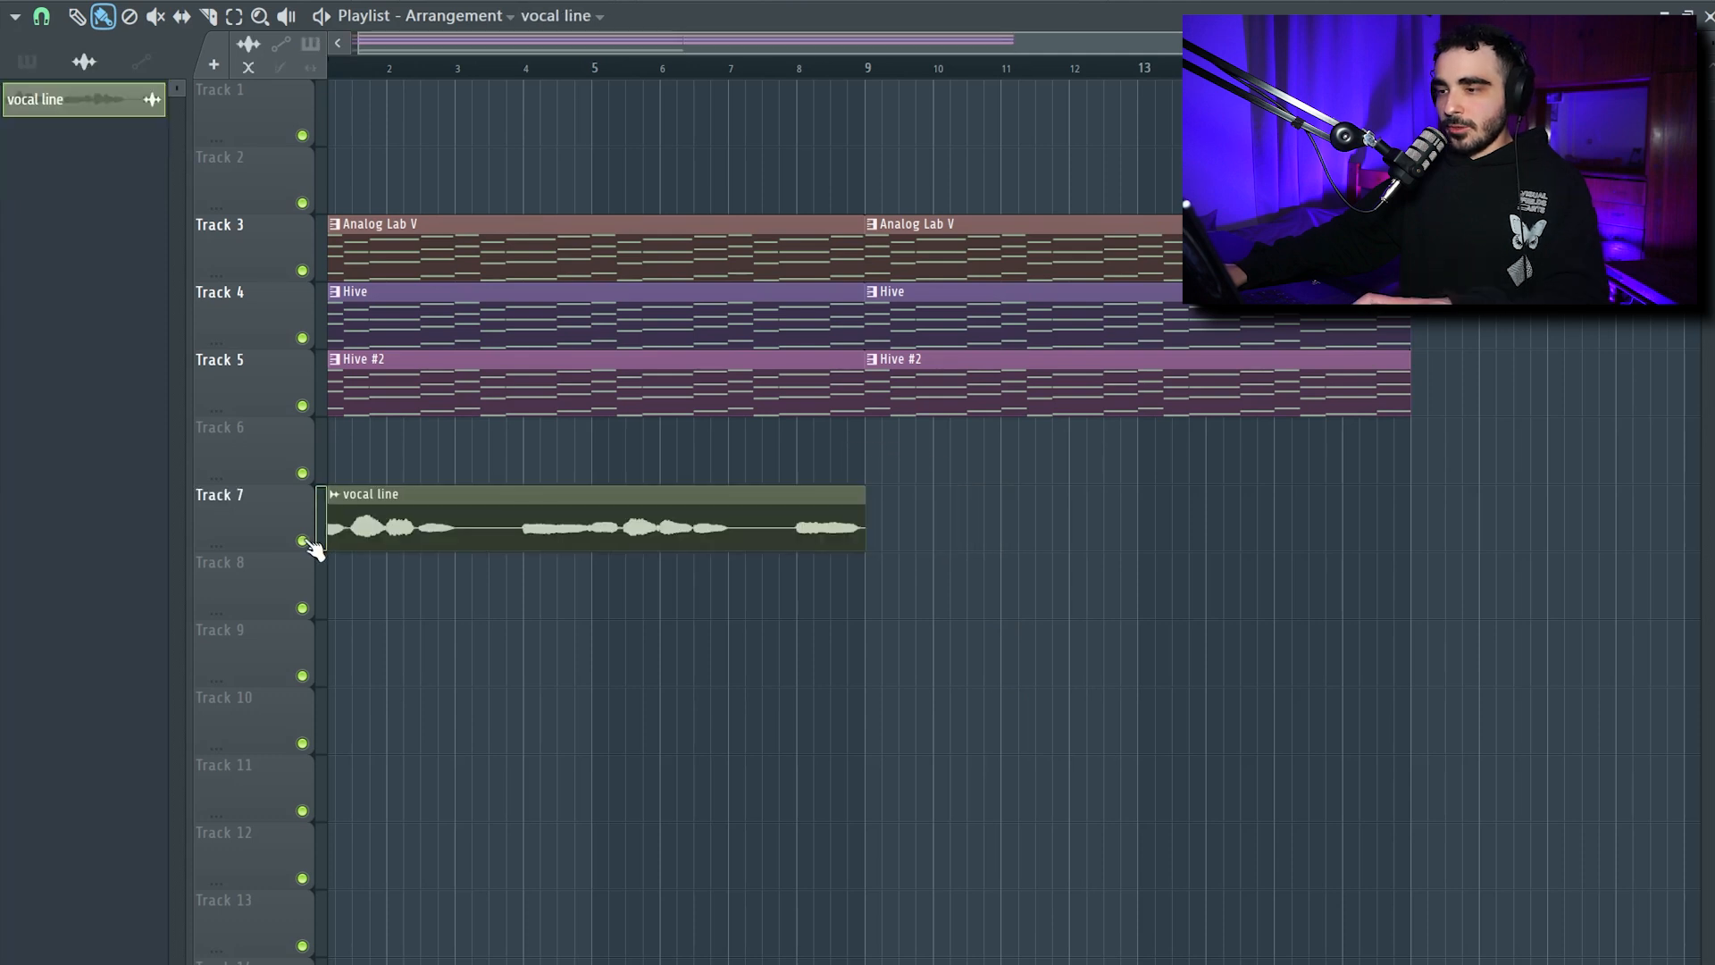
pyautogui.press('space')
pyautogui.scroll(2, 383, 547)
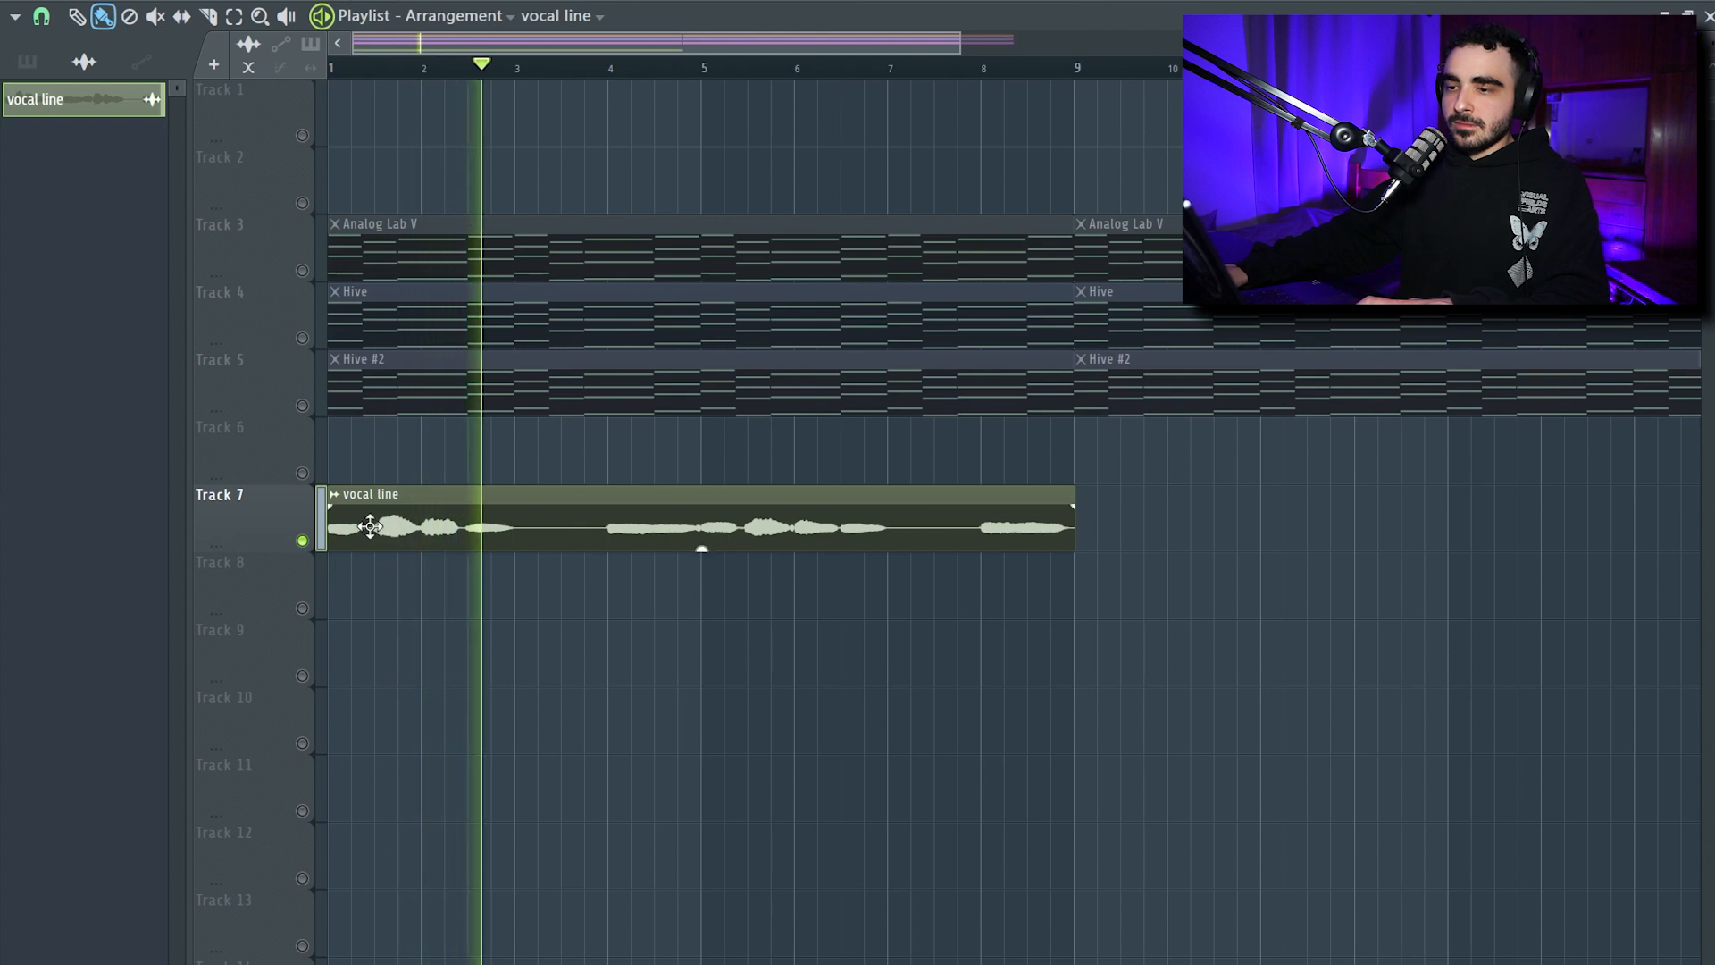
pyautogui.press('space')
# Set the vocal line clip's declicking mode to Generic (bleeding) and its time-stretching mode to Stretch.
pyautogui.doubleClick(484, 531)
pyautogui.click(436, 511)
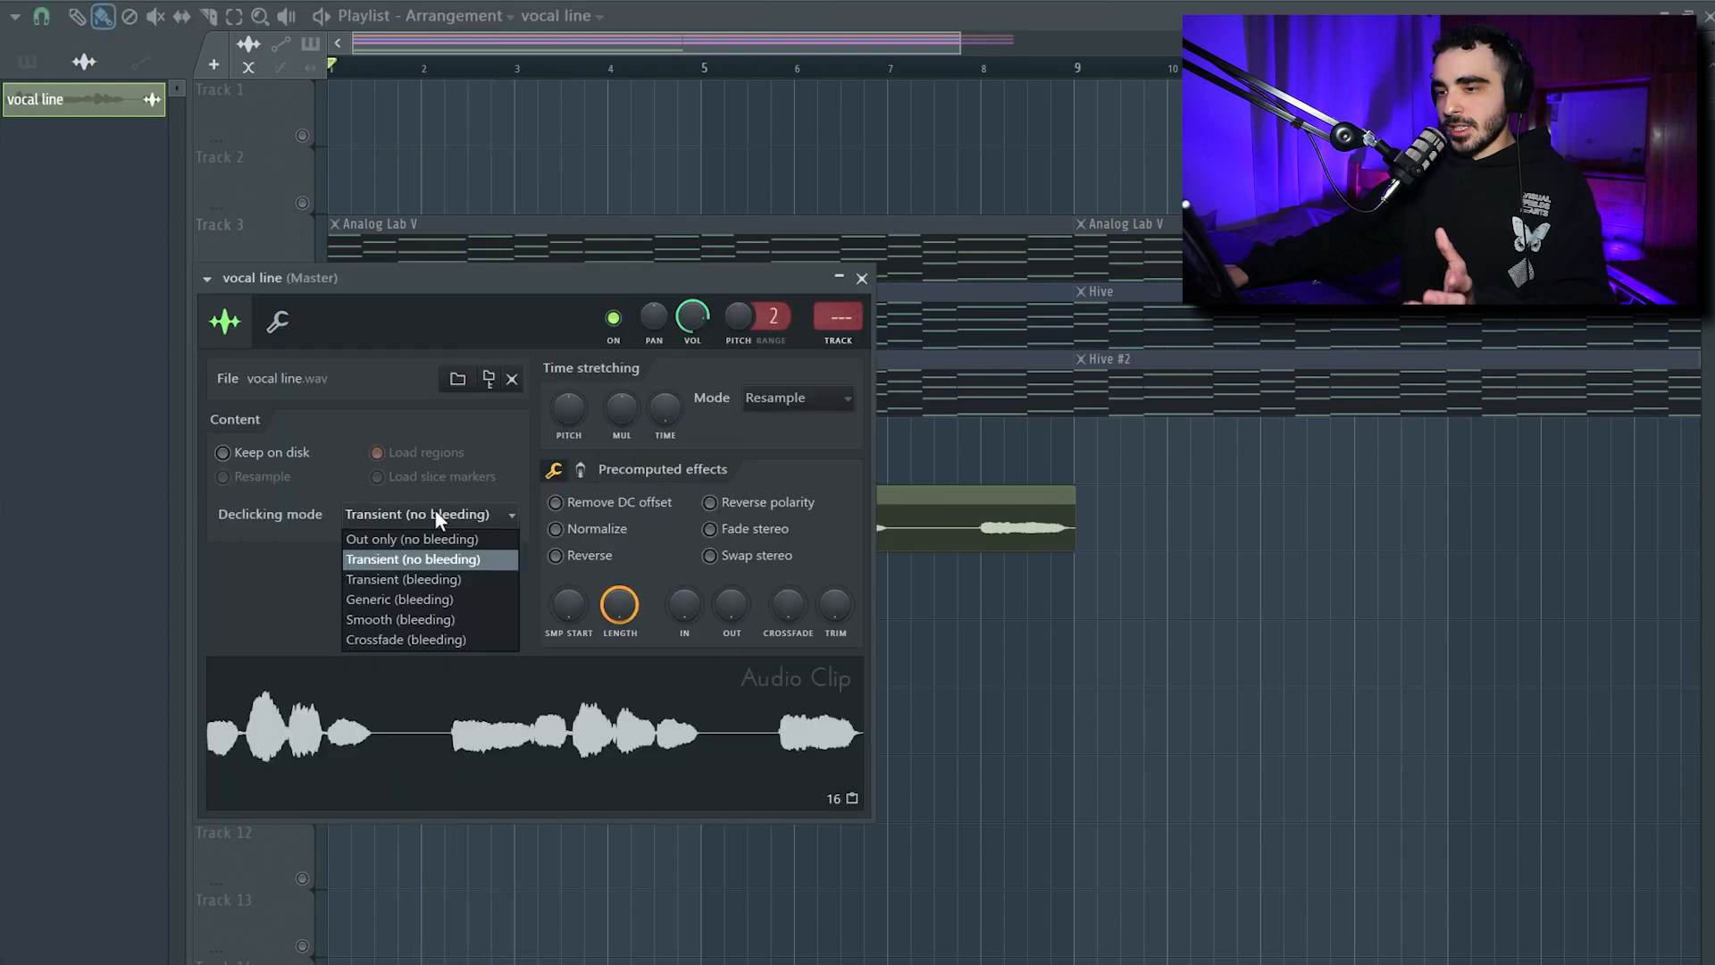
pyautogui.click(407, 599)
pyautogui.click(798, 397)
pyautogui.click(775, 465)
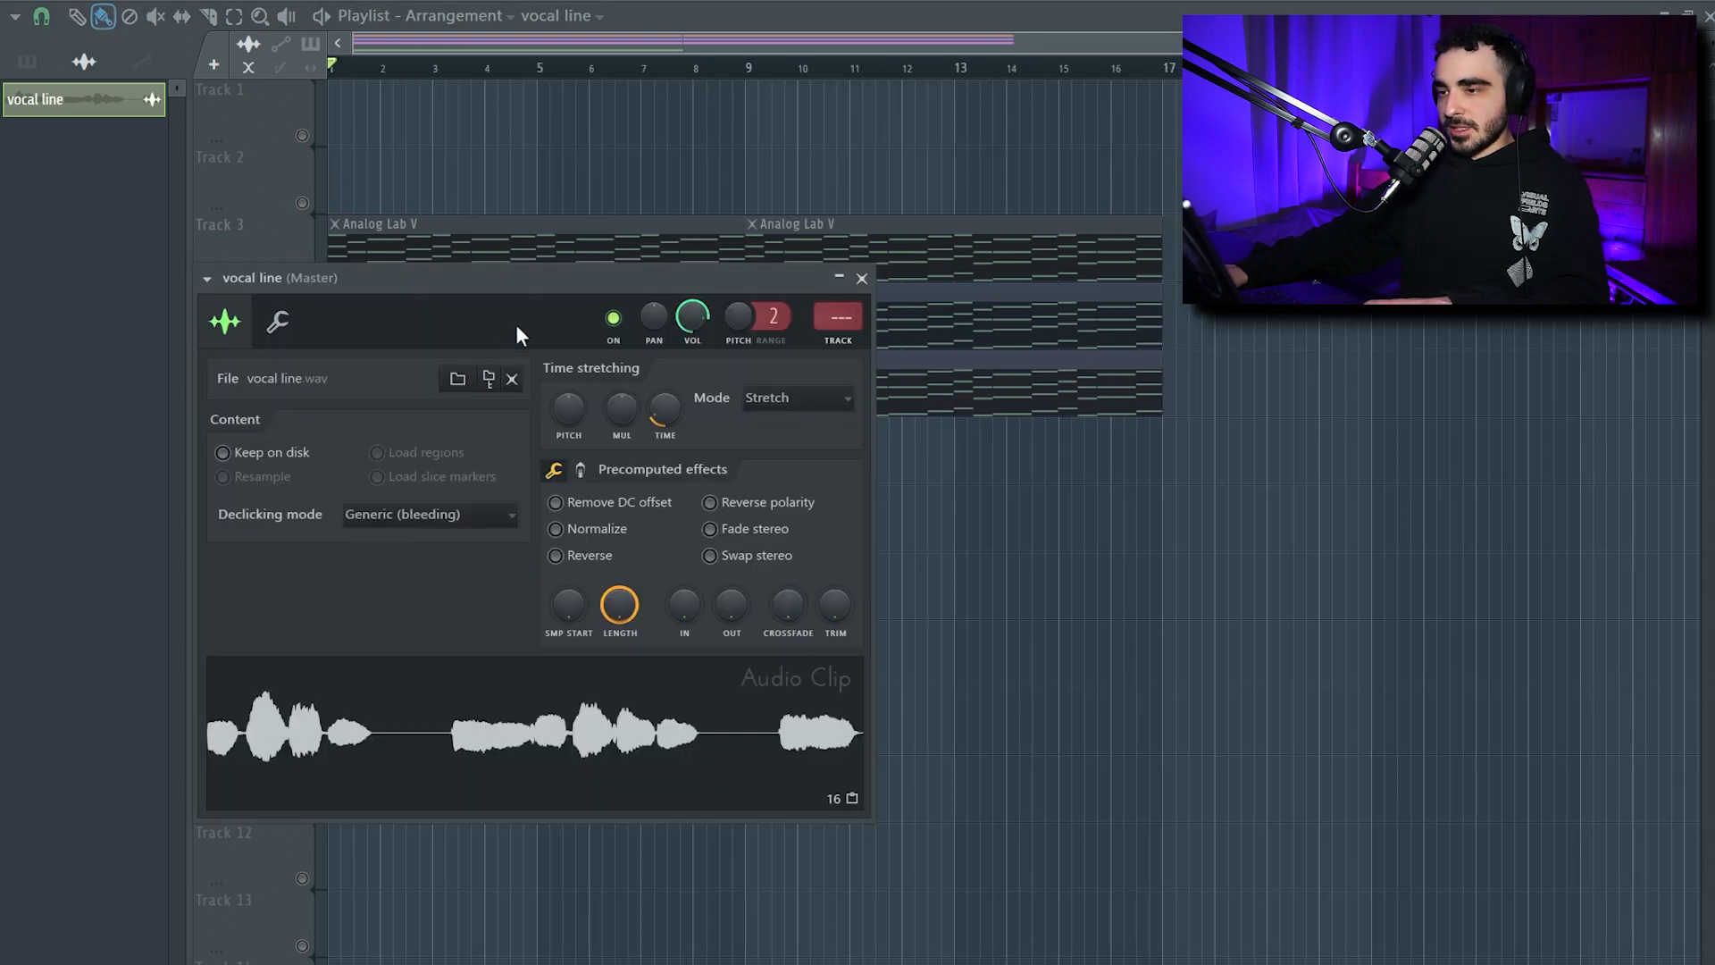
pyautogui.moveTo(517, 324); pyautogui.dragTo(598, 336)
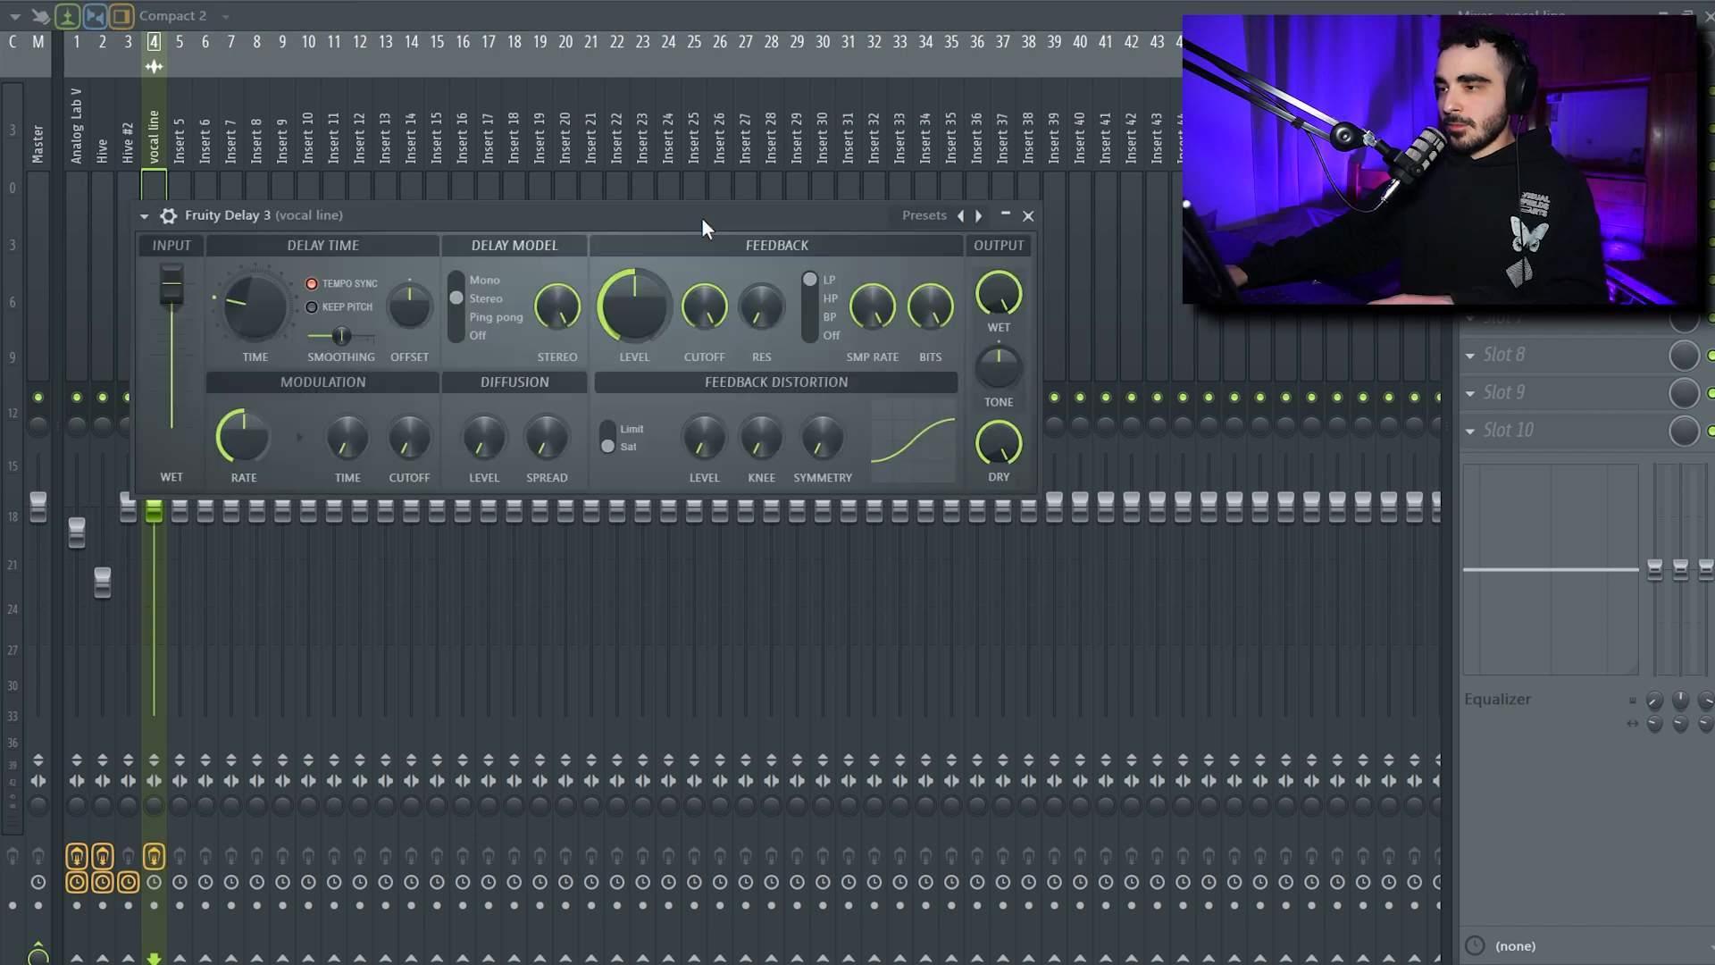
# Set up Fruity Delay 3 and Fruity Reeverb 2 on the vocal line mixer track, raising the reverb's wet level during playback.
pyautogui.moveTo(700, 217); pyautogui.dragTo(838, 202)
pyautogui.click(1105, 203)
pyautogui.click(1136, 303)
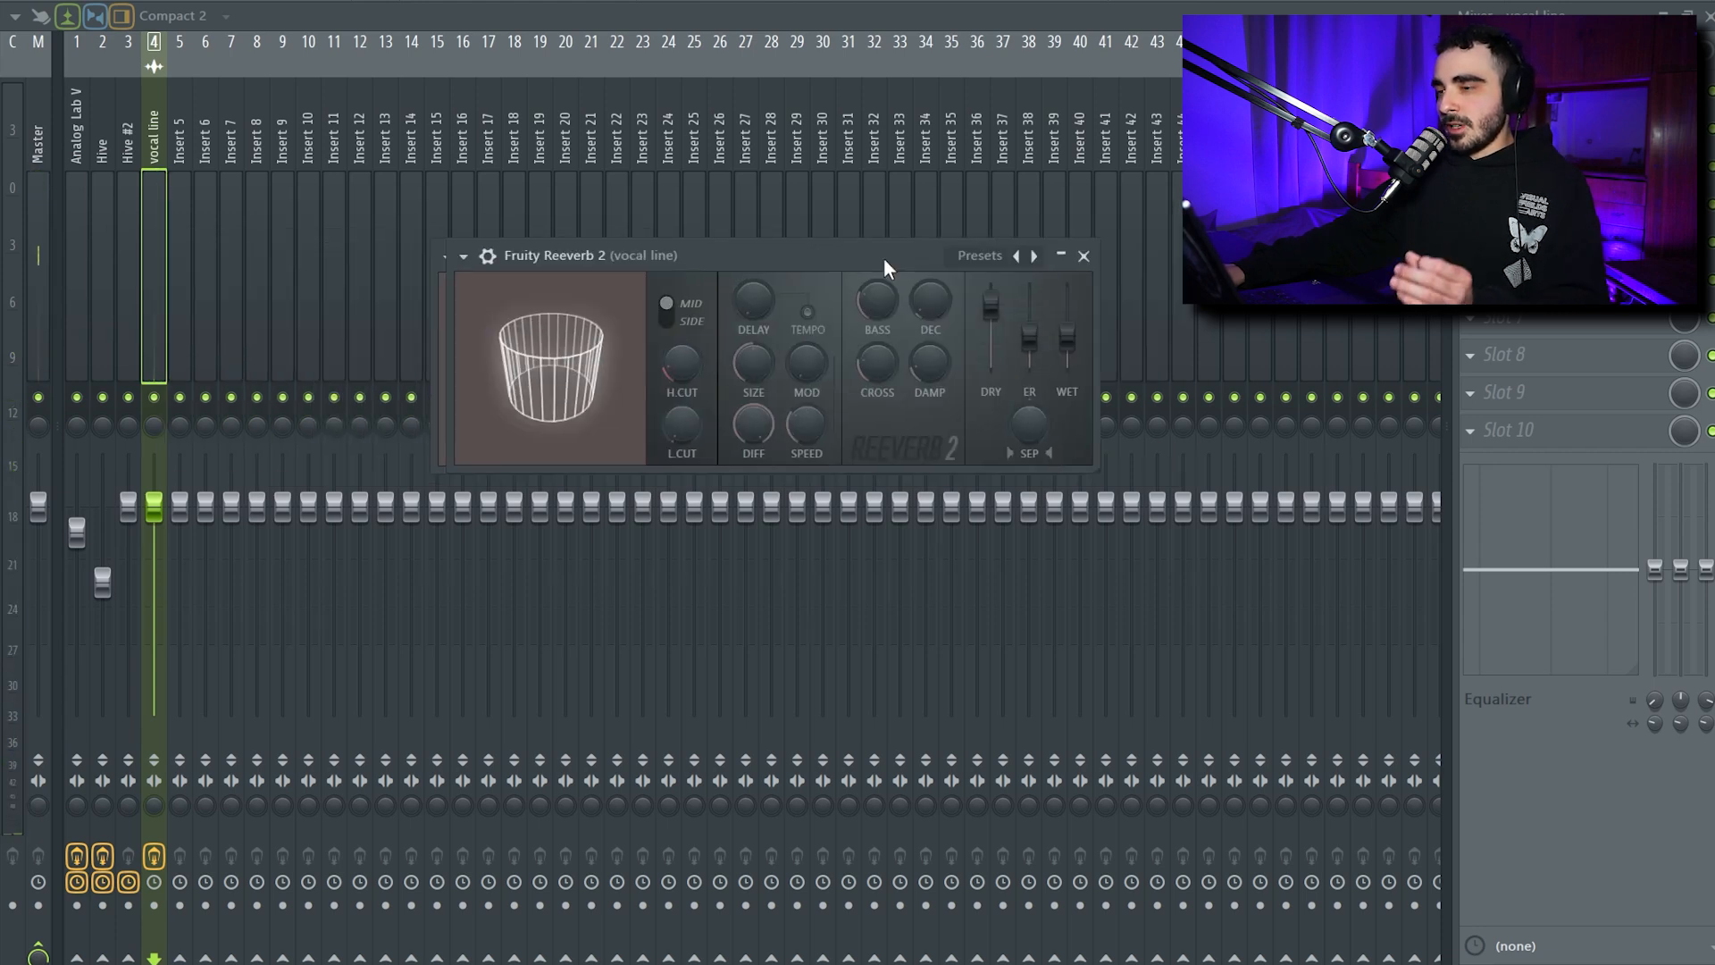
pyautogui.moveTo(882, 258); pyautogui.dragTo(904, 233)
pyautogui.press('space')
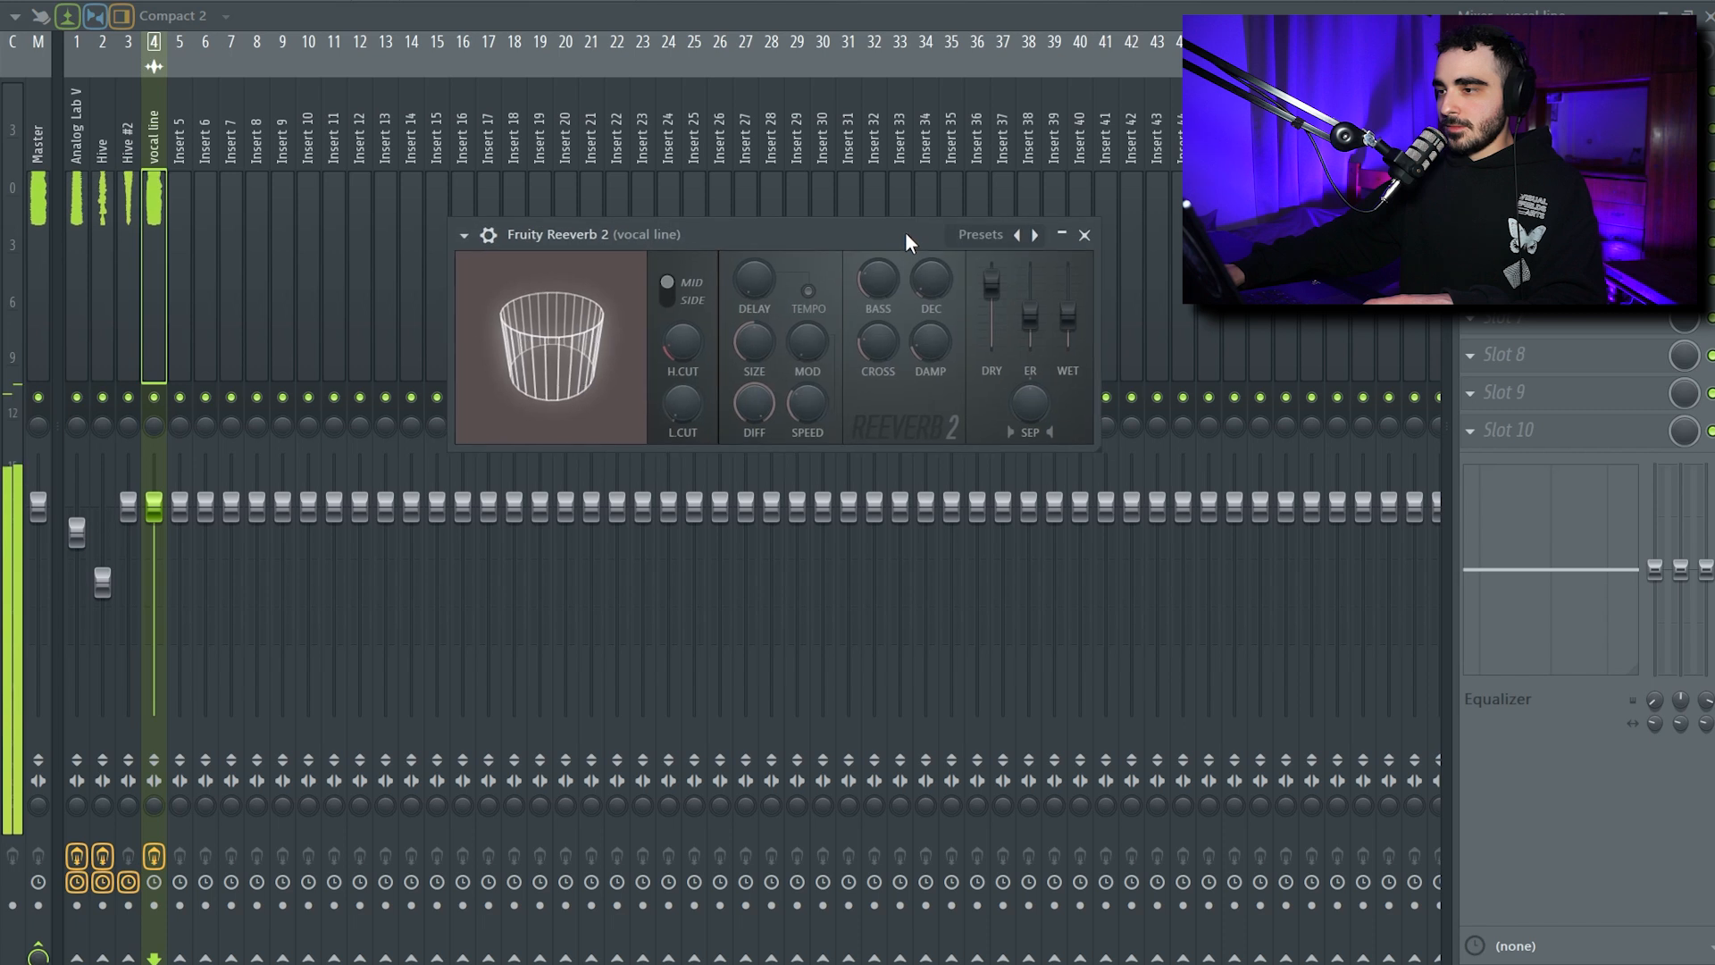
pyautogui.rightClick(1036, 239)
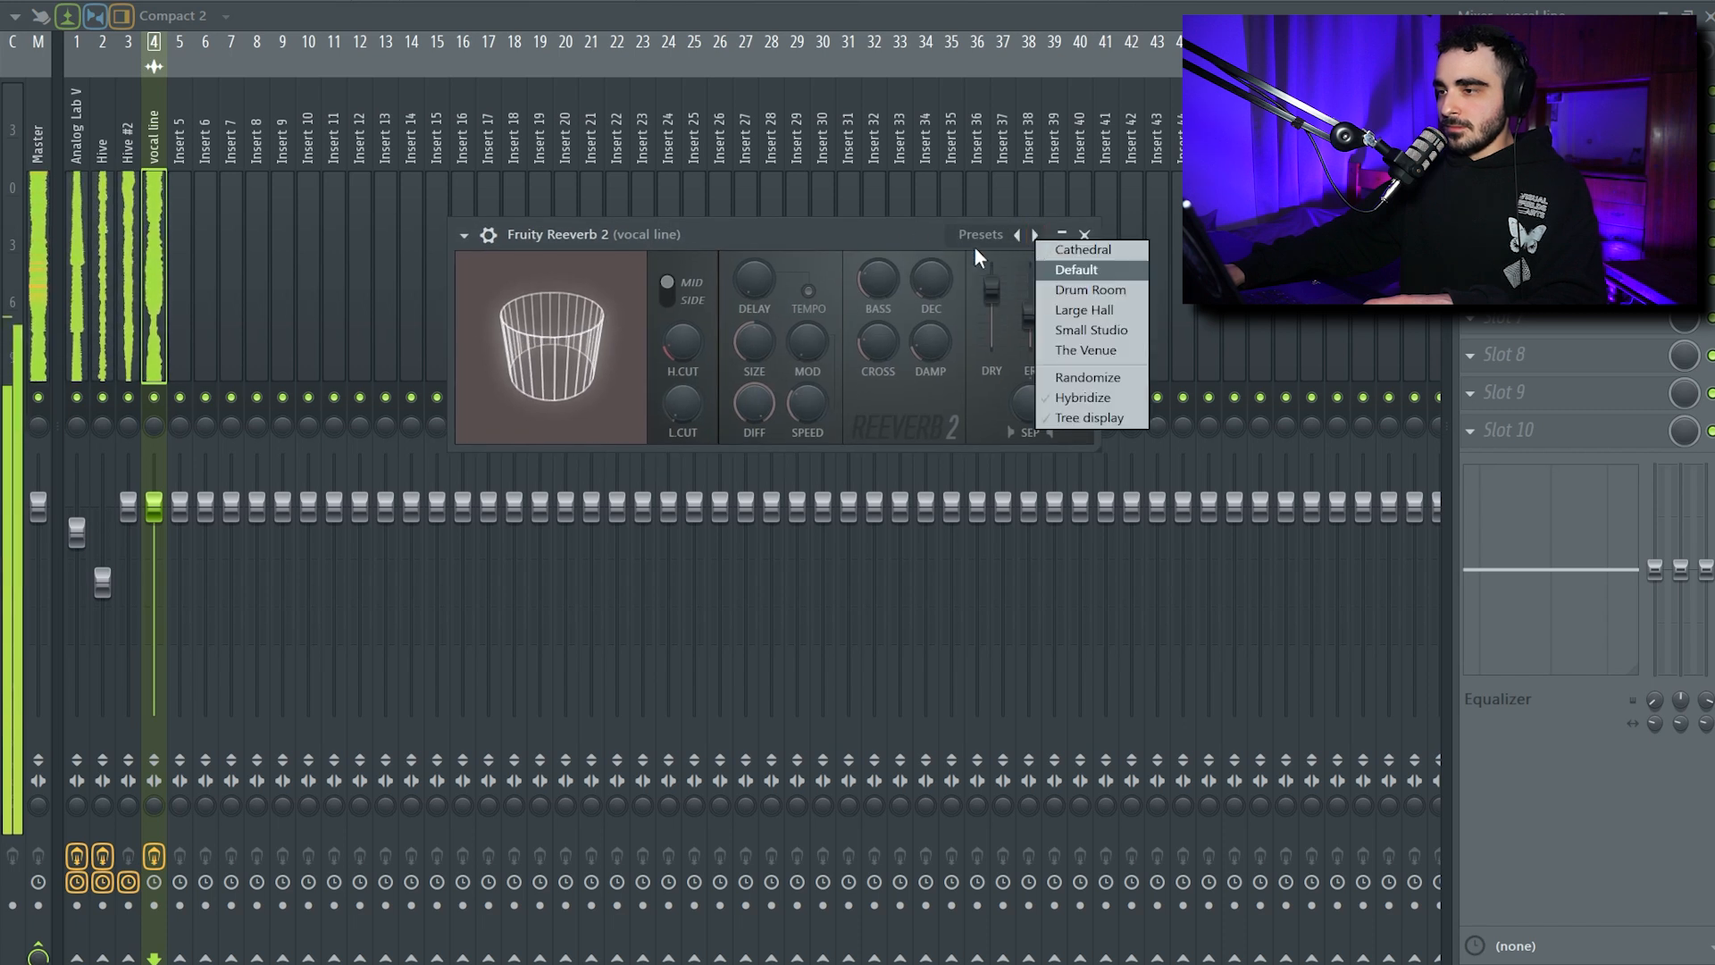
pyautogui.click(975, 259)
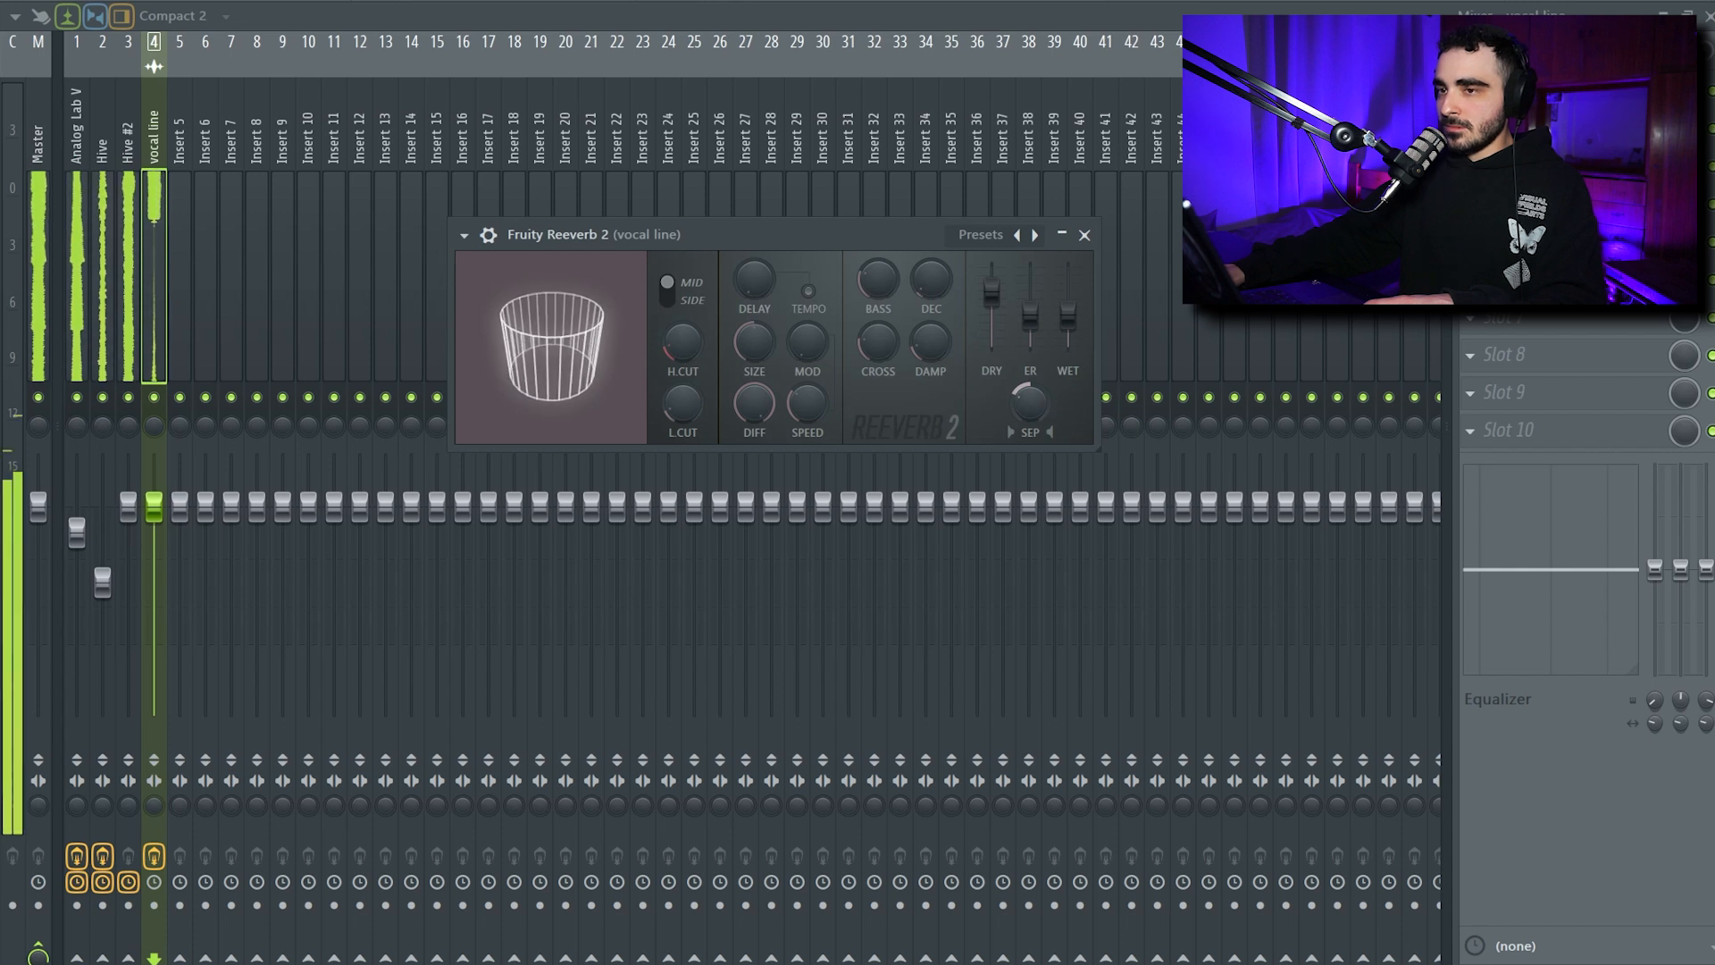
pyautogui.moveTo(1067, 317); pyautogui.dragTo(1068, 295)
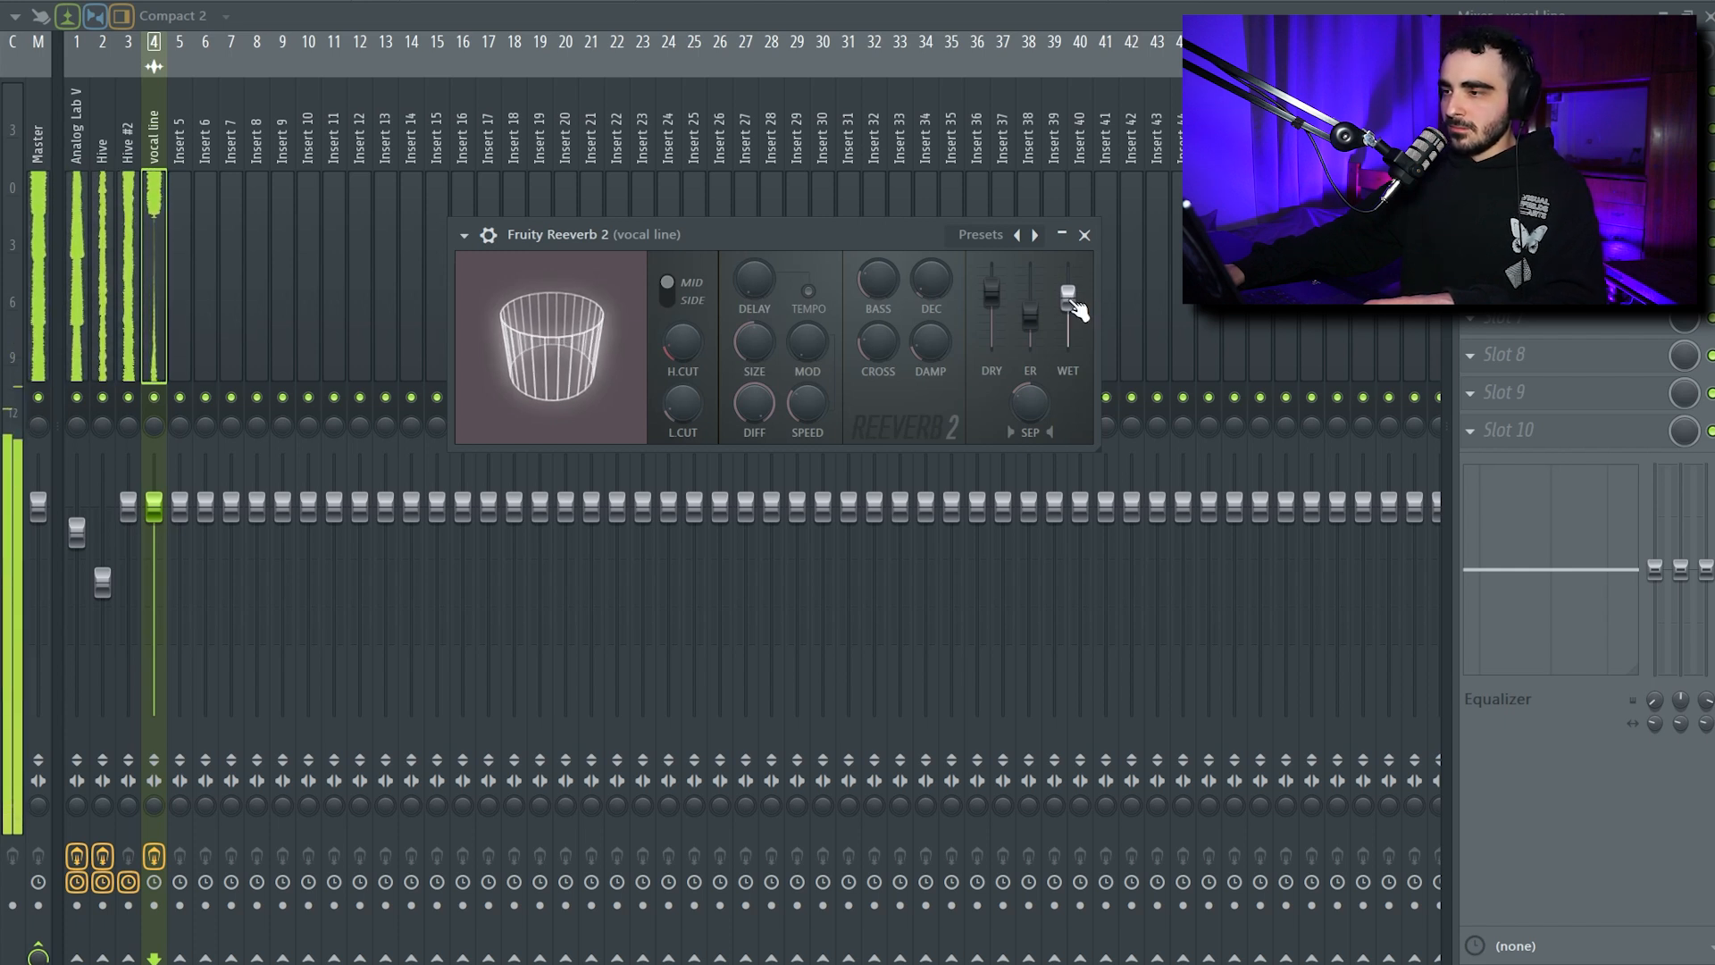
# Duplicate the vocal line clip onto Track 8, make the copy unique and route it to mixer track 5.
pyautogui.press('F5')
pyautogui.click(408, 527)
pyautogui.moveTo(408, 527); pyautogui.dragTo(349, 587)
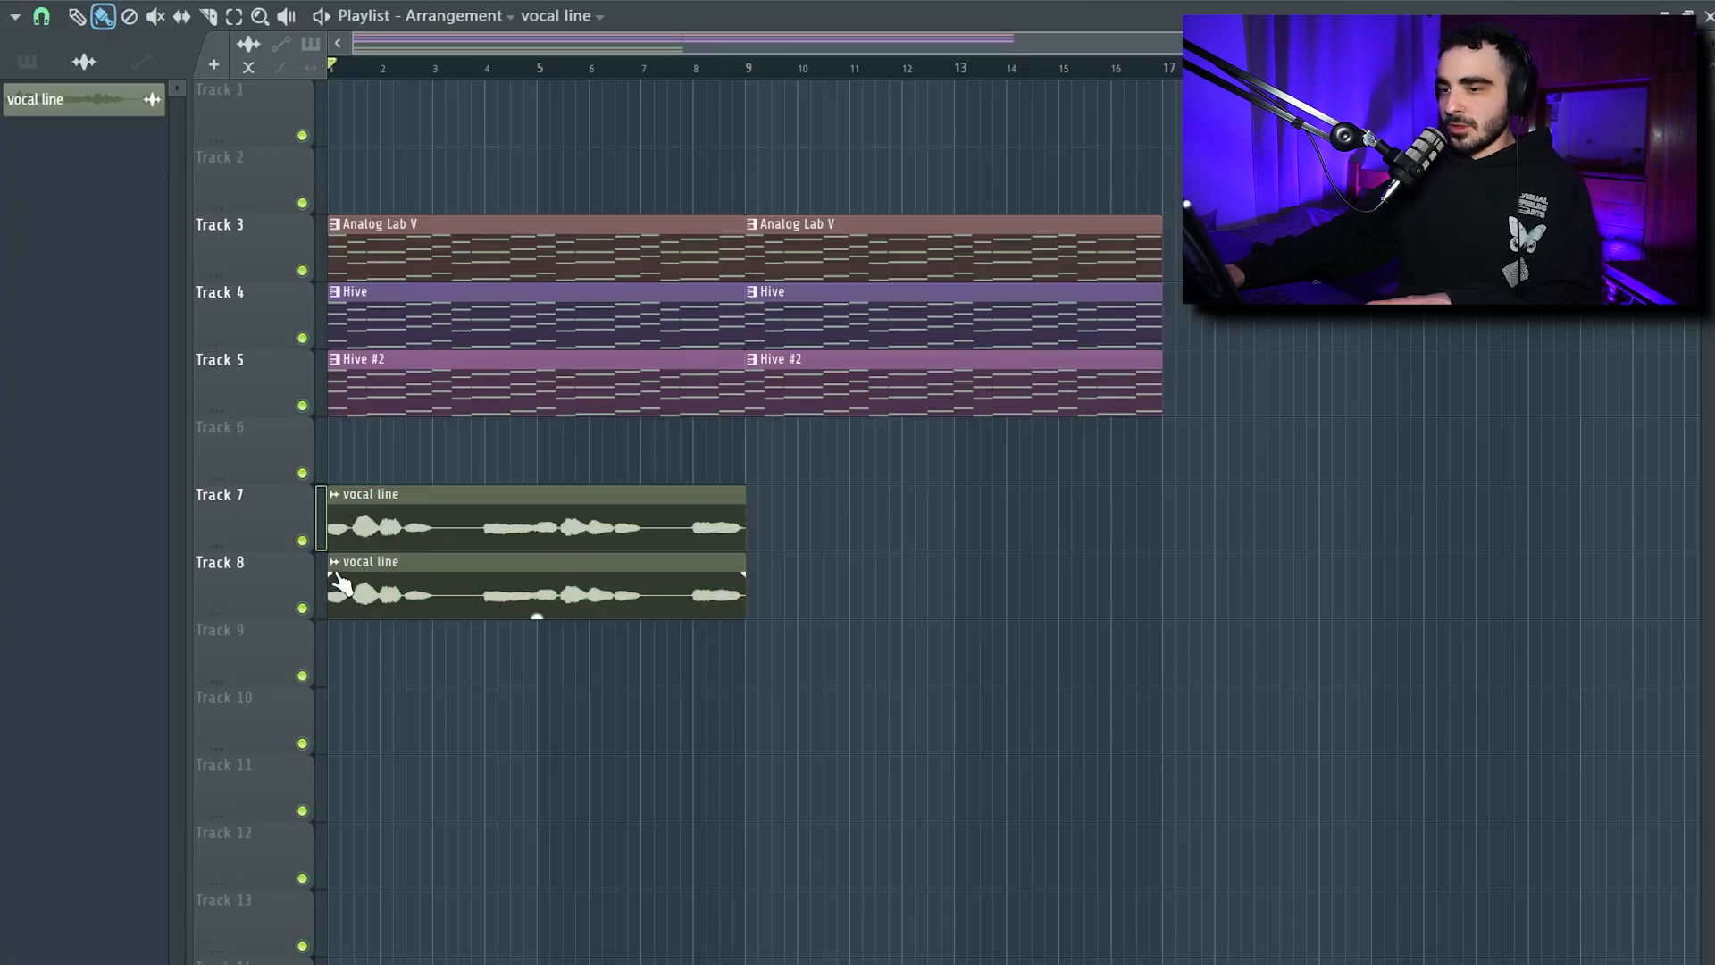
pyautogui.click(333, 562)
pyautogui.click(379, 792)
pyautogui.doubleClick(414, 601)
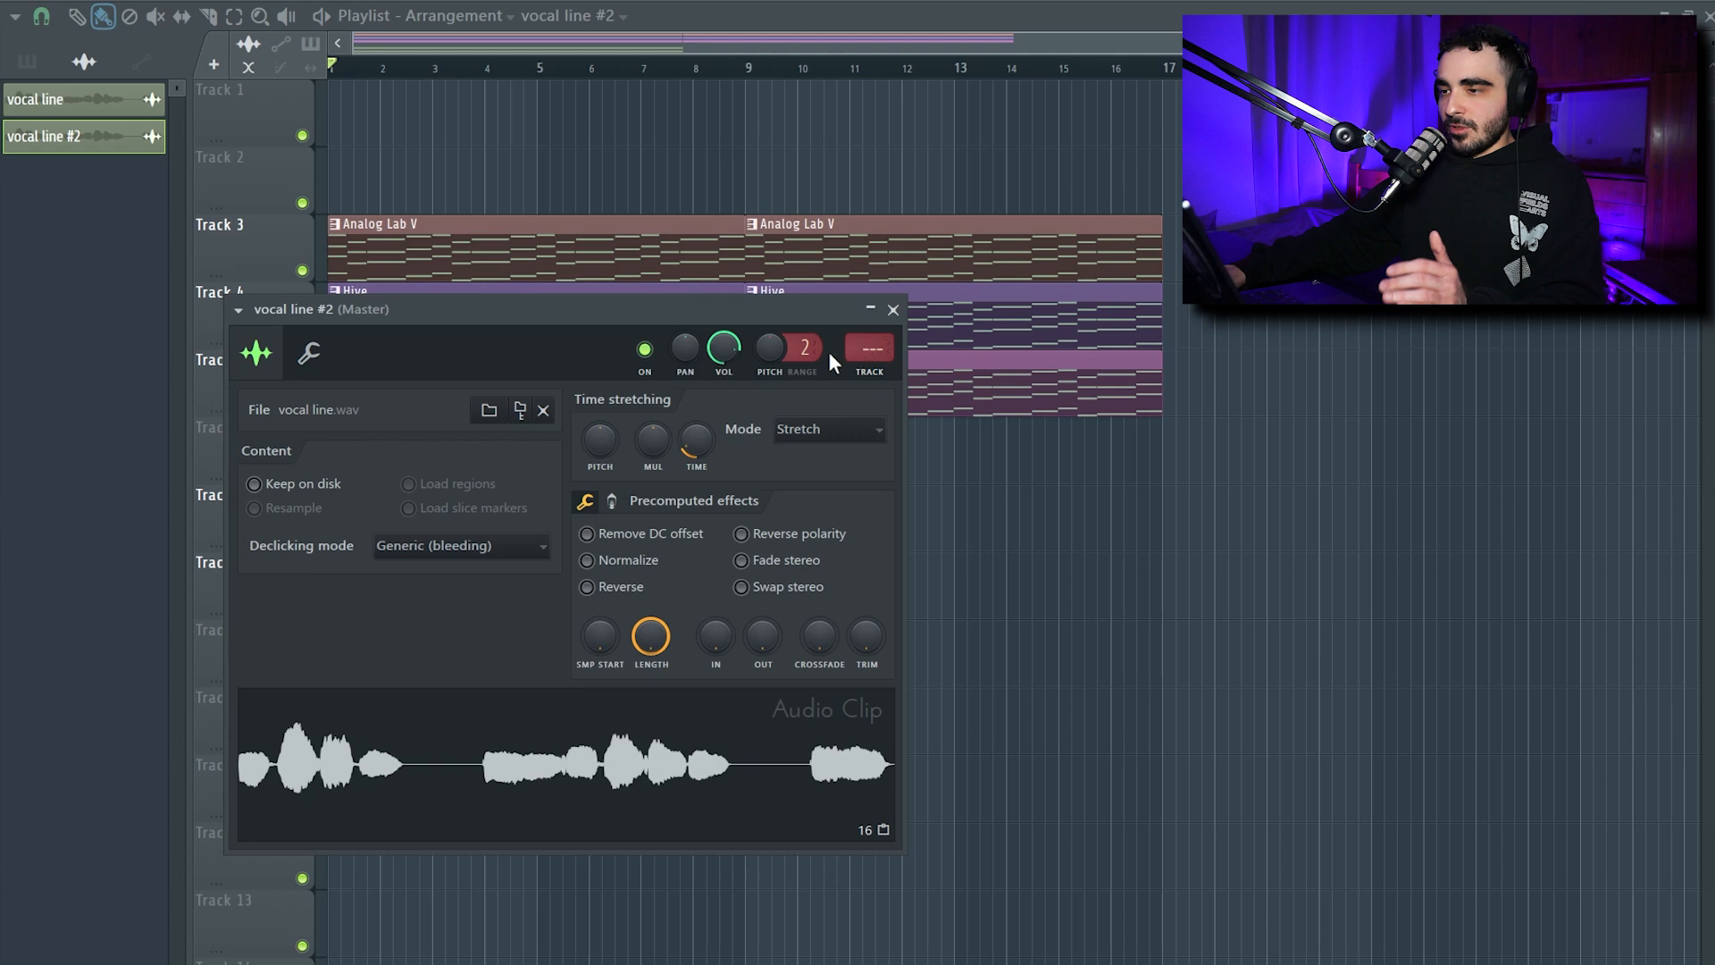
pyautogui.moveTo(620, 309); pyautogui.dragTo(689, 299)
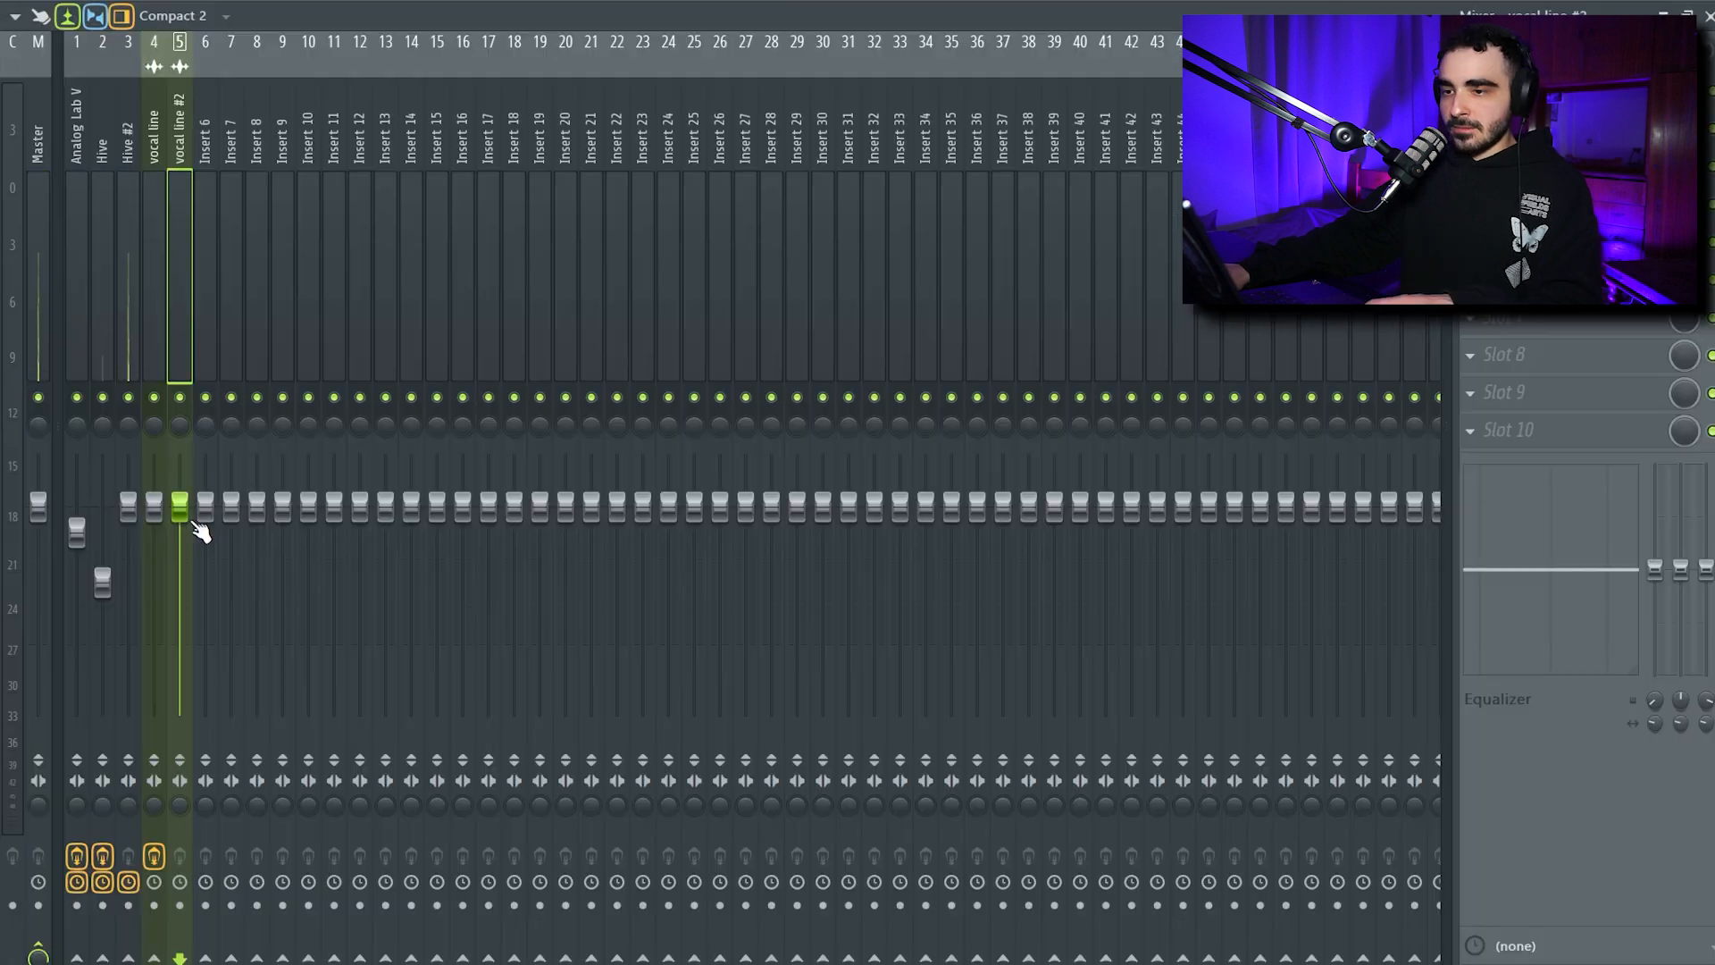
# Lower vocal line #2's mixer volume during playback and cut its low EQ band by about 9.5 dB around 90 Hz.
pyautogui.press('space')
pyautogui.moveTo(186, 515); pyautogui.dragTo(178, 557)
pyautogui.press('space')
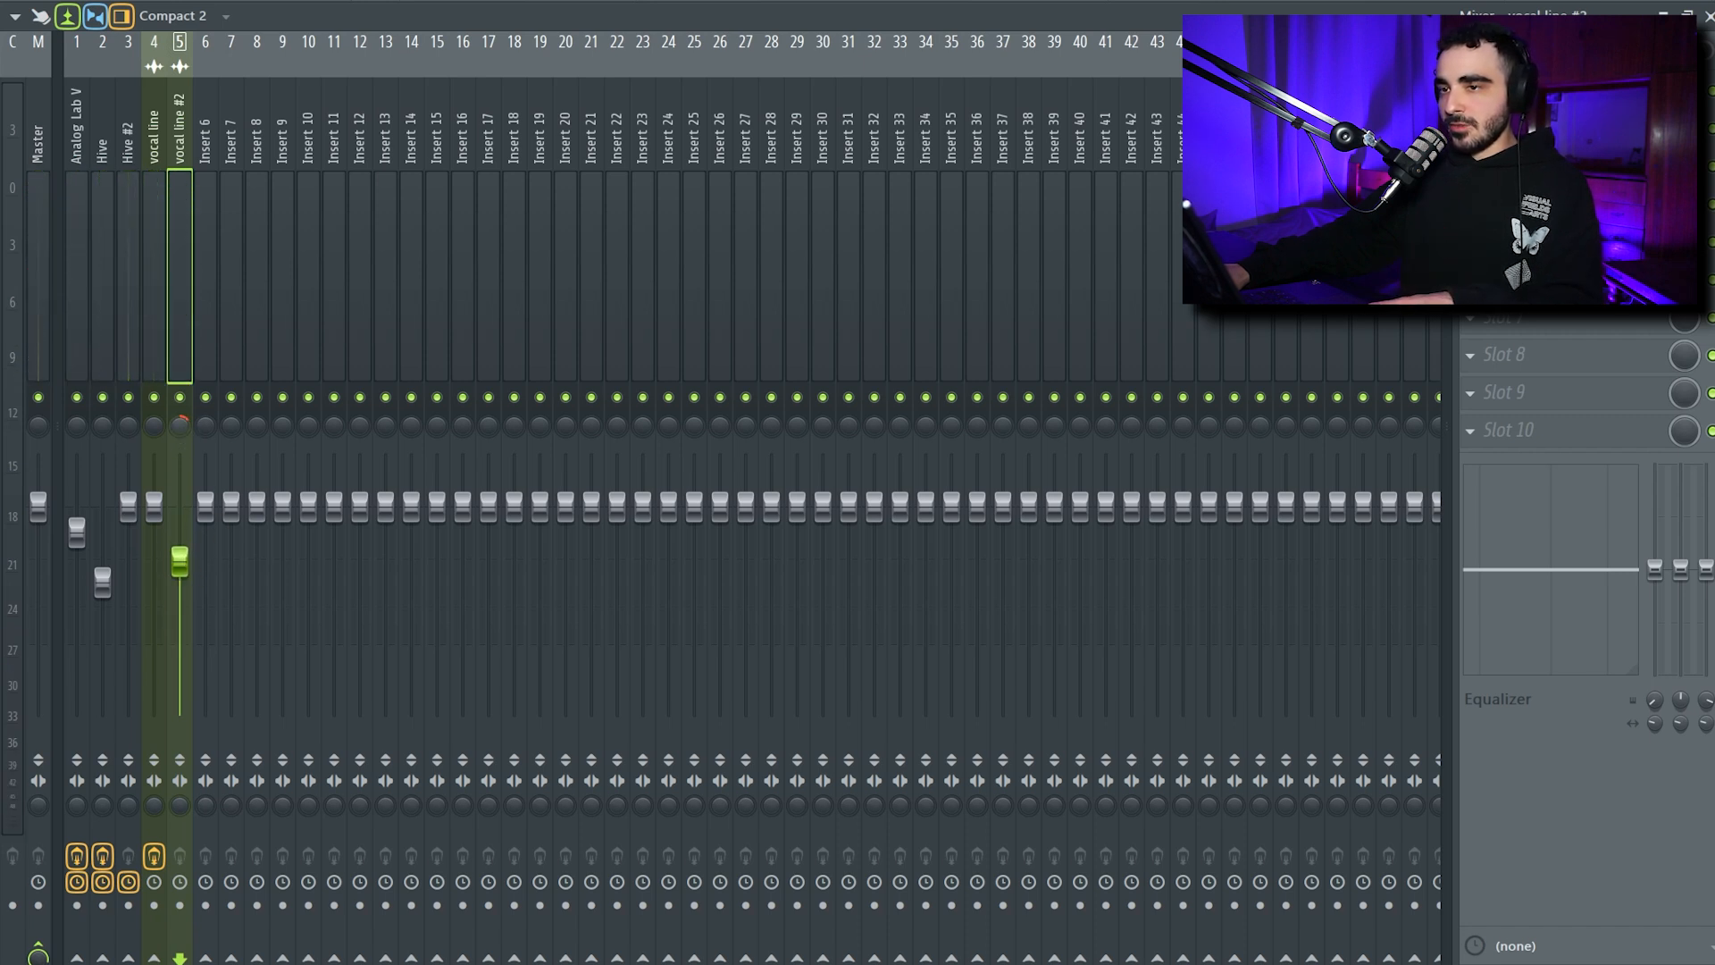
pyautogui.press('space')
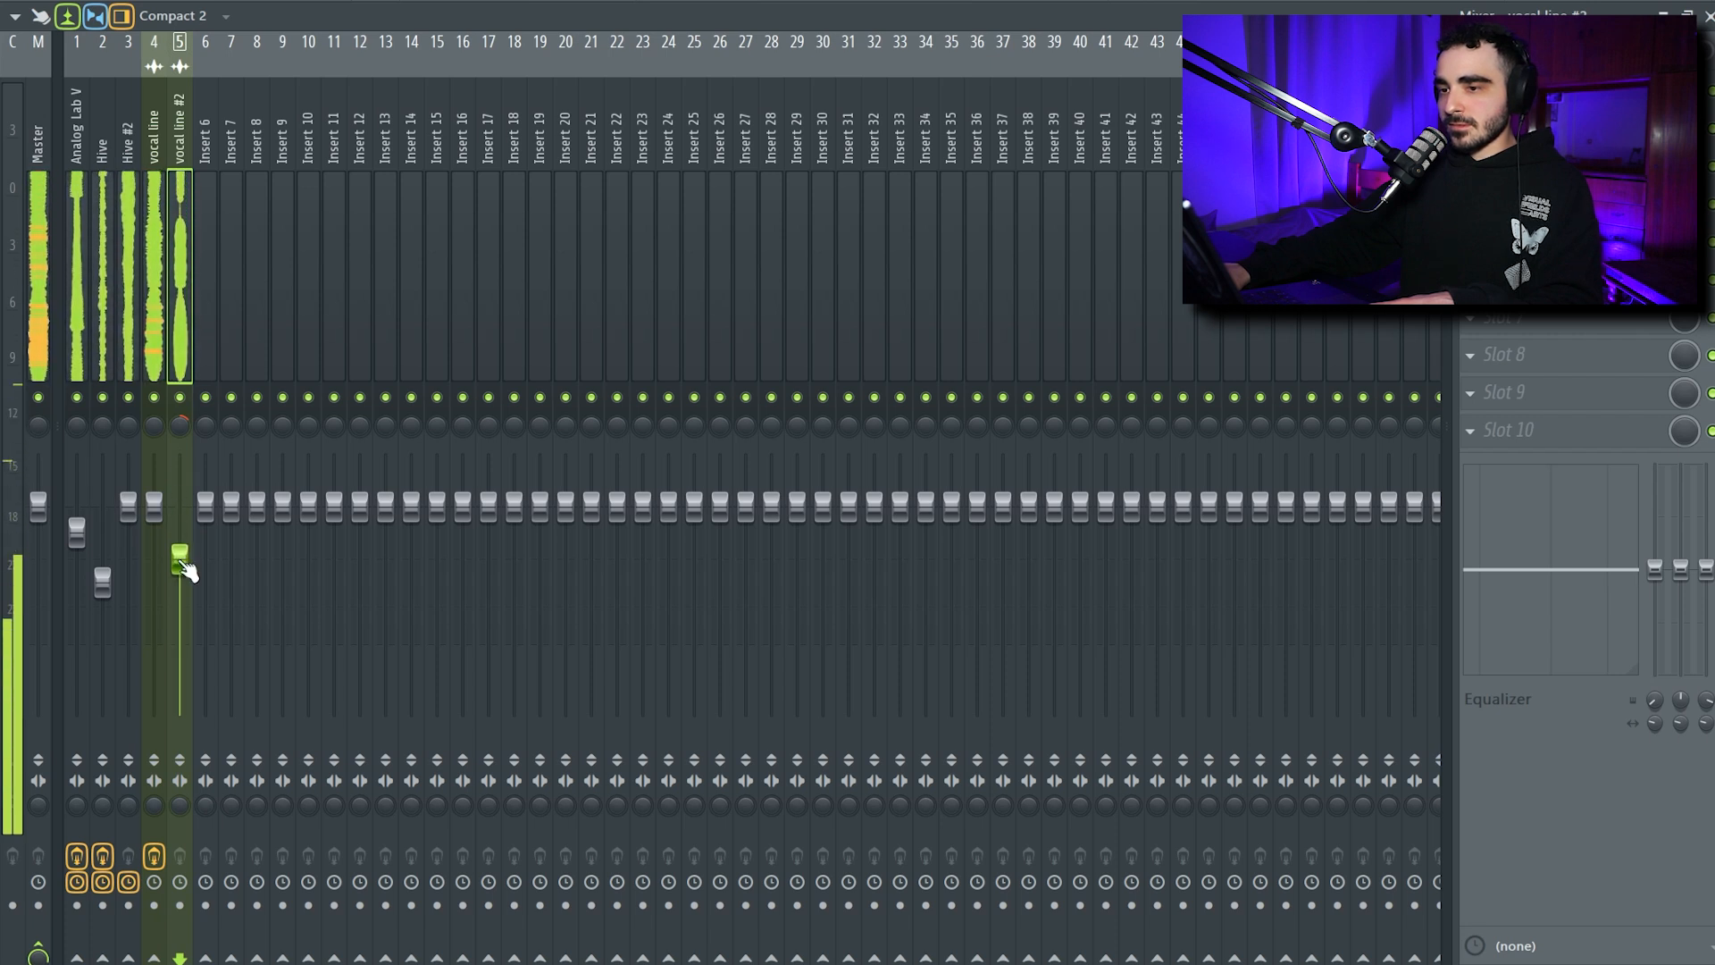
pyautogui.moveTo(1656, 568); pyautogui.dragTo(1655, 630)
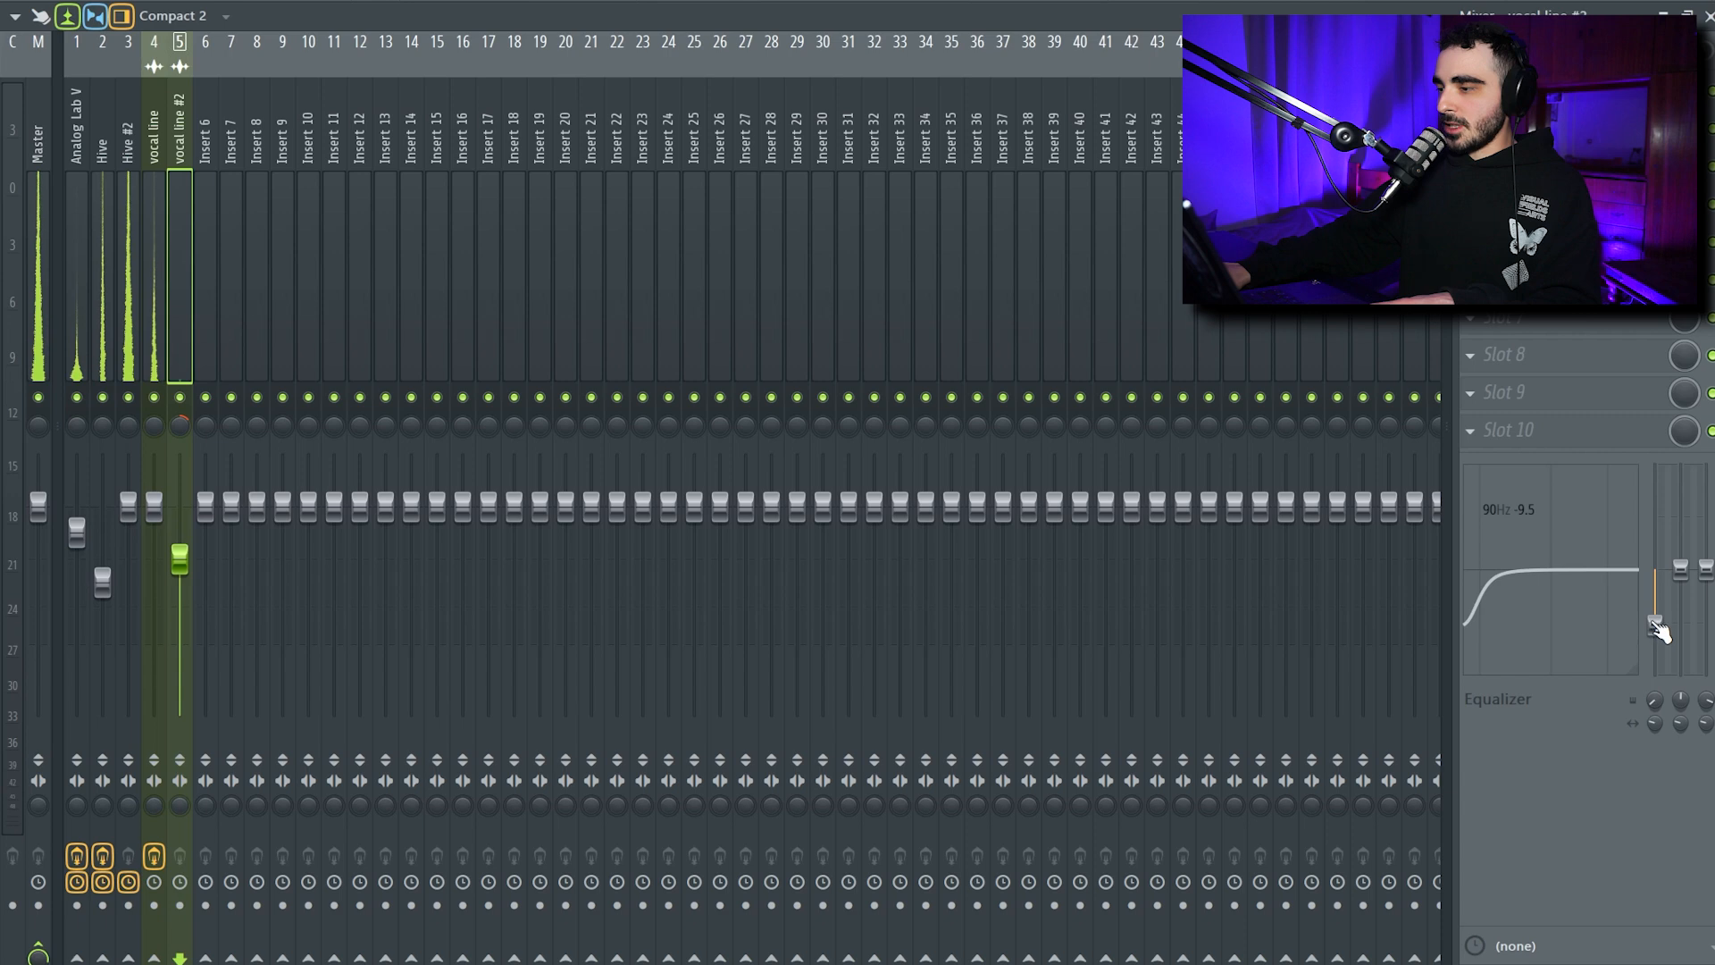
pyautogui.moveTo(1501, 610); pyautogui.dragTo(1509, 619)
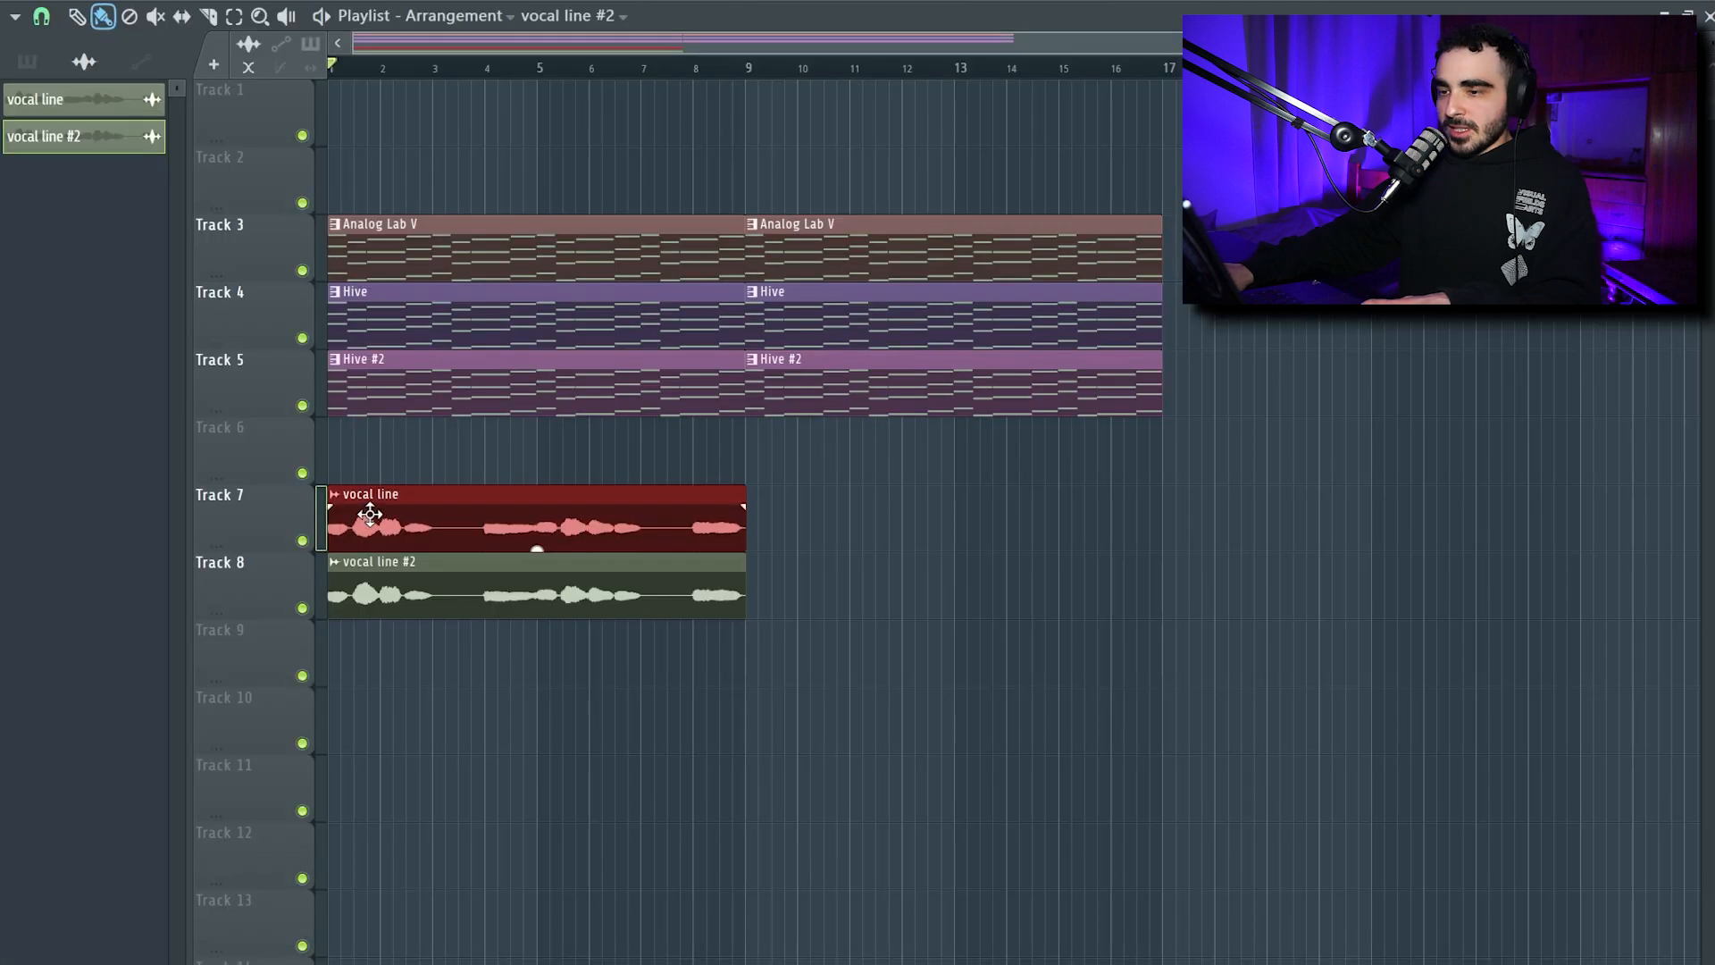
# Duplicate the original vocal line clip onto Track 9 and make the copy unique.
pyautogui.moveTo(368, 513)
pyautogui.mouseDown()
pyautogui.moveTo(414, 697)
pyautogui.moveTo(341, 699)
pyautogui.mouseUp()
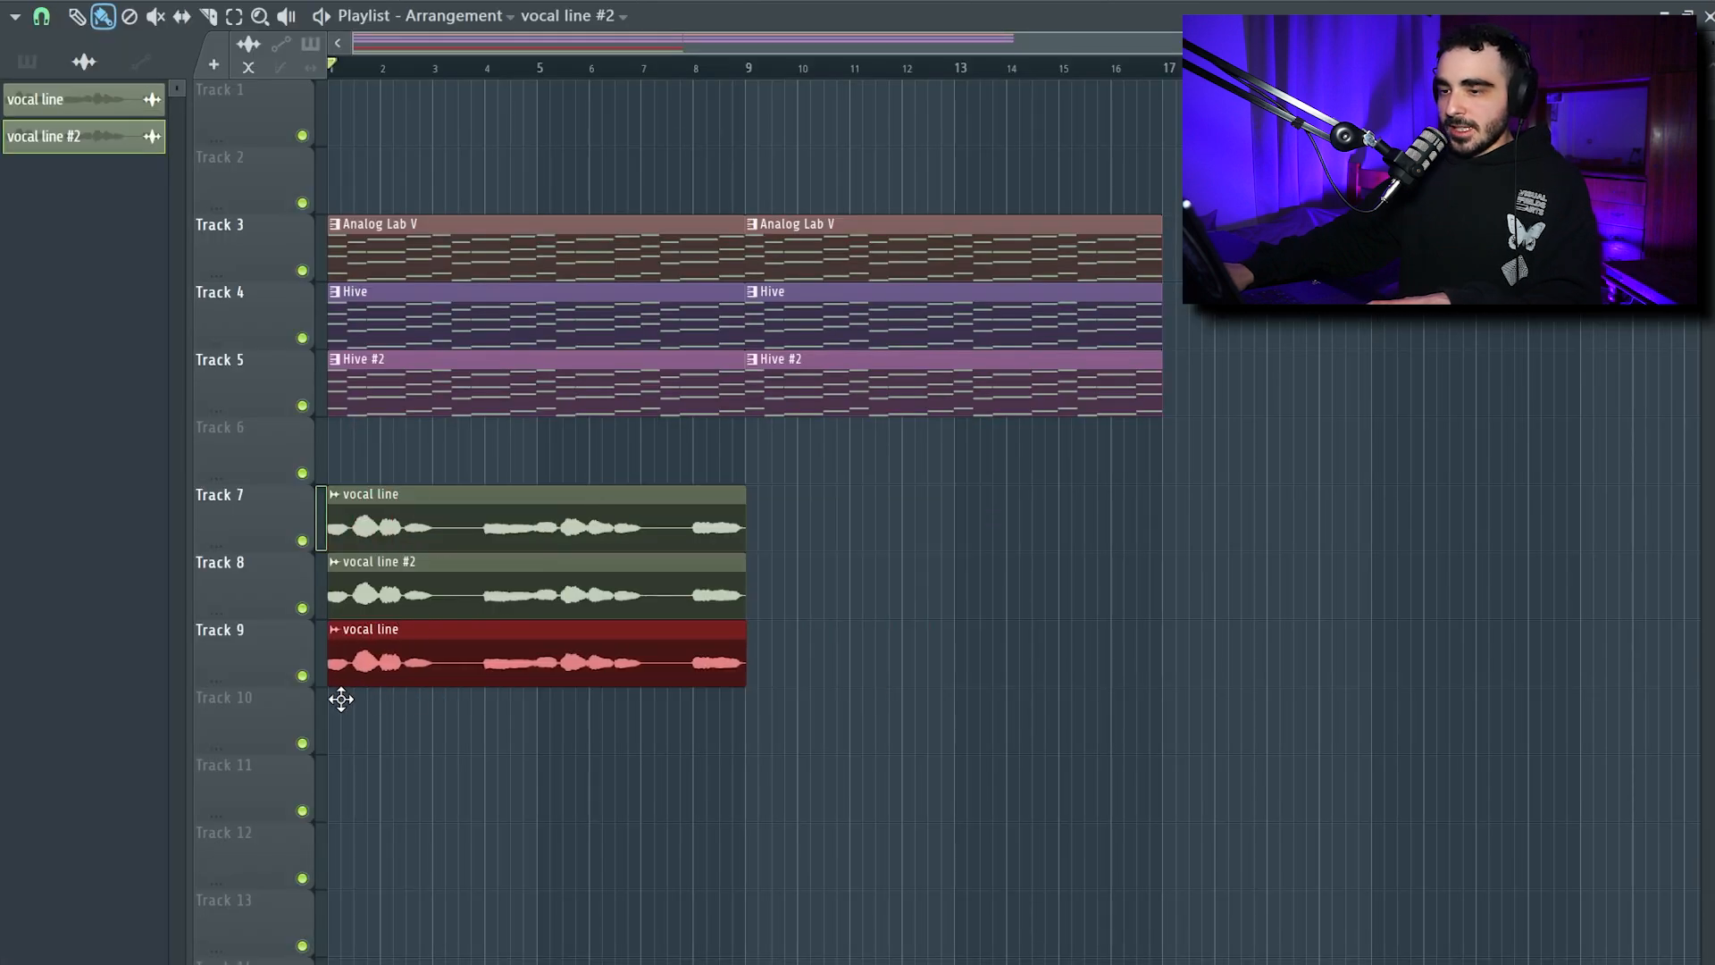
pyautogui.click(336, 632)
pyautogui.click(437, 662)
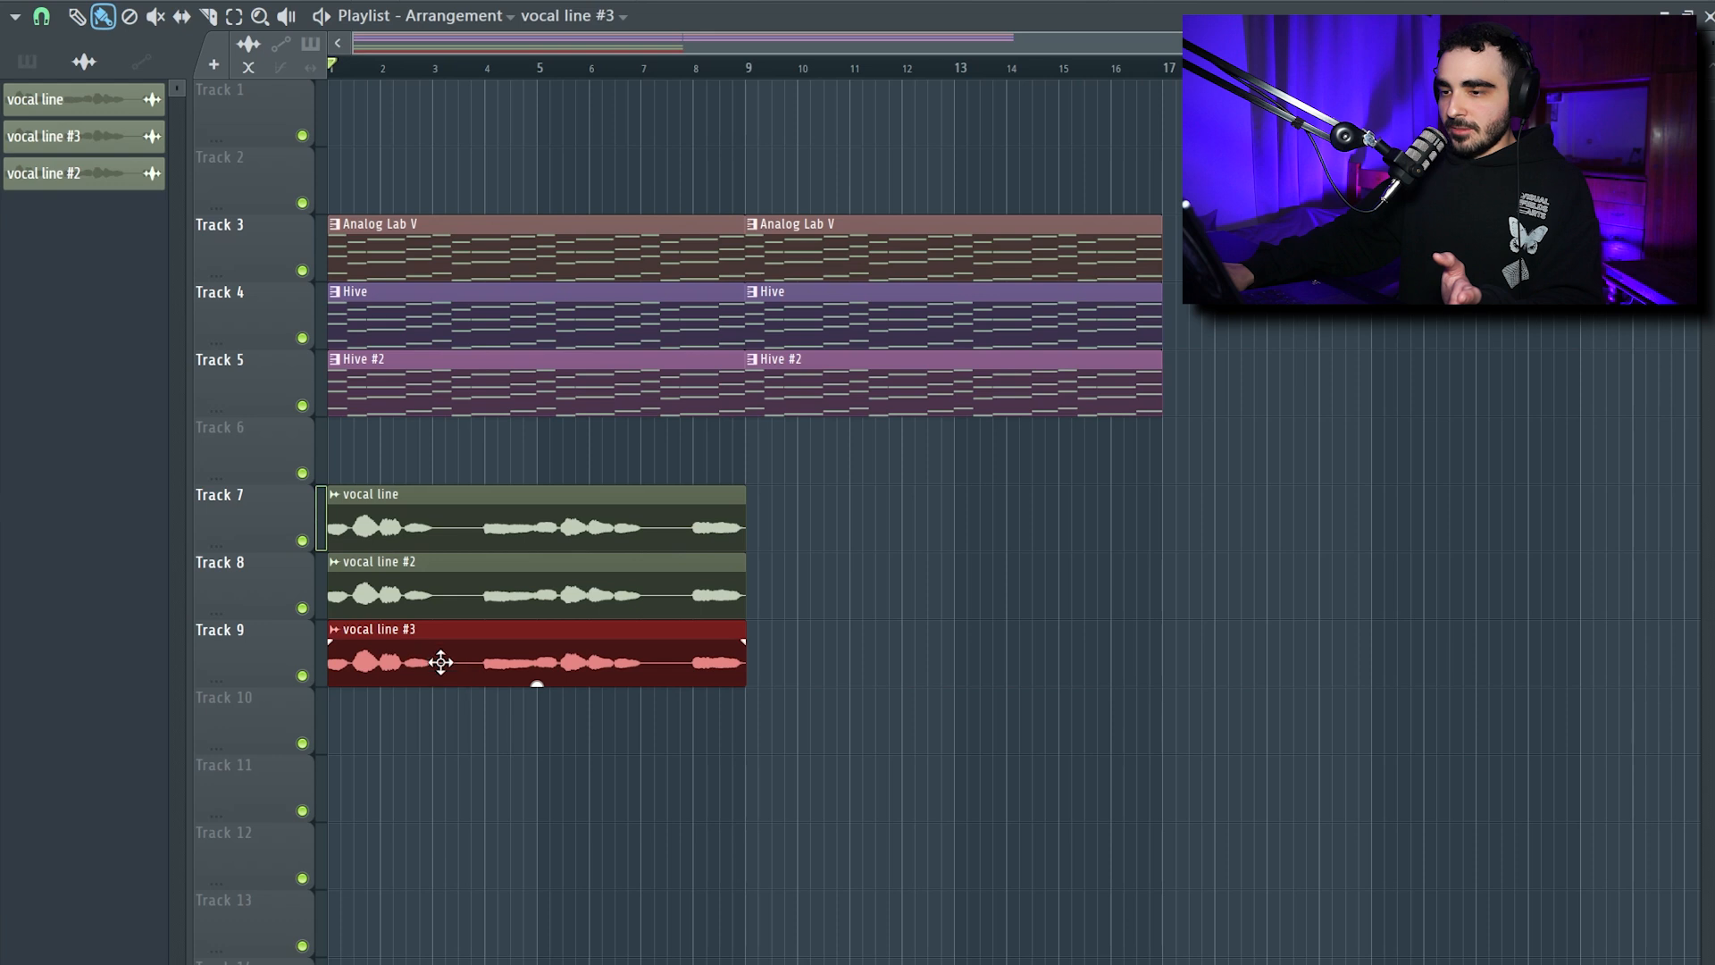
# Set vocal line #3's time-stretching mode to Stretch Pro and adjust its formant while playing it back soloed.
pyautogui.doubleClick(429, 652)
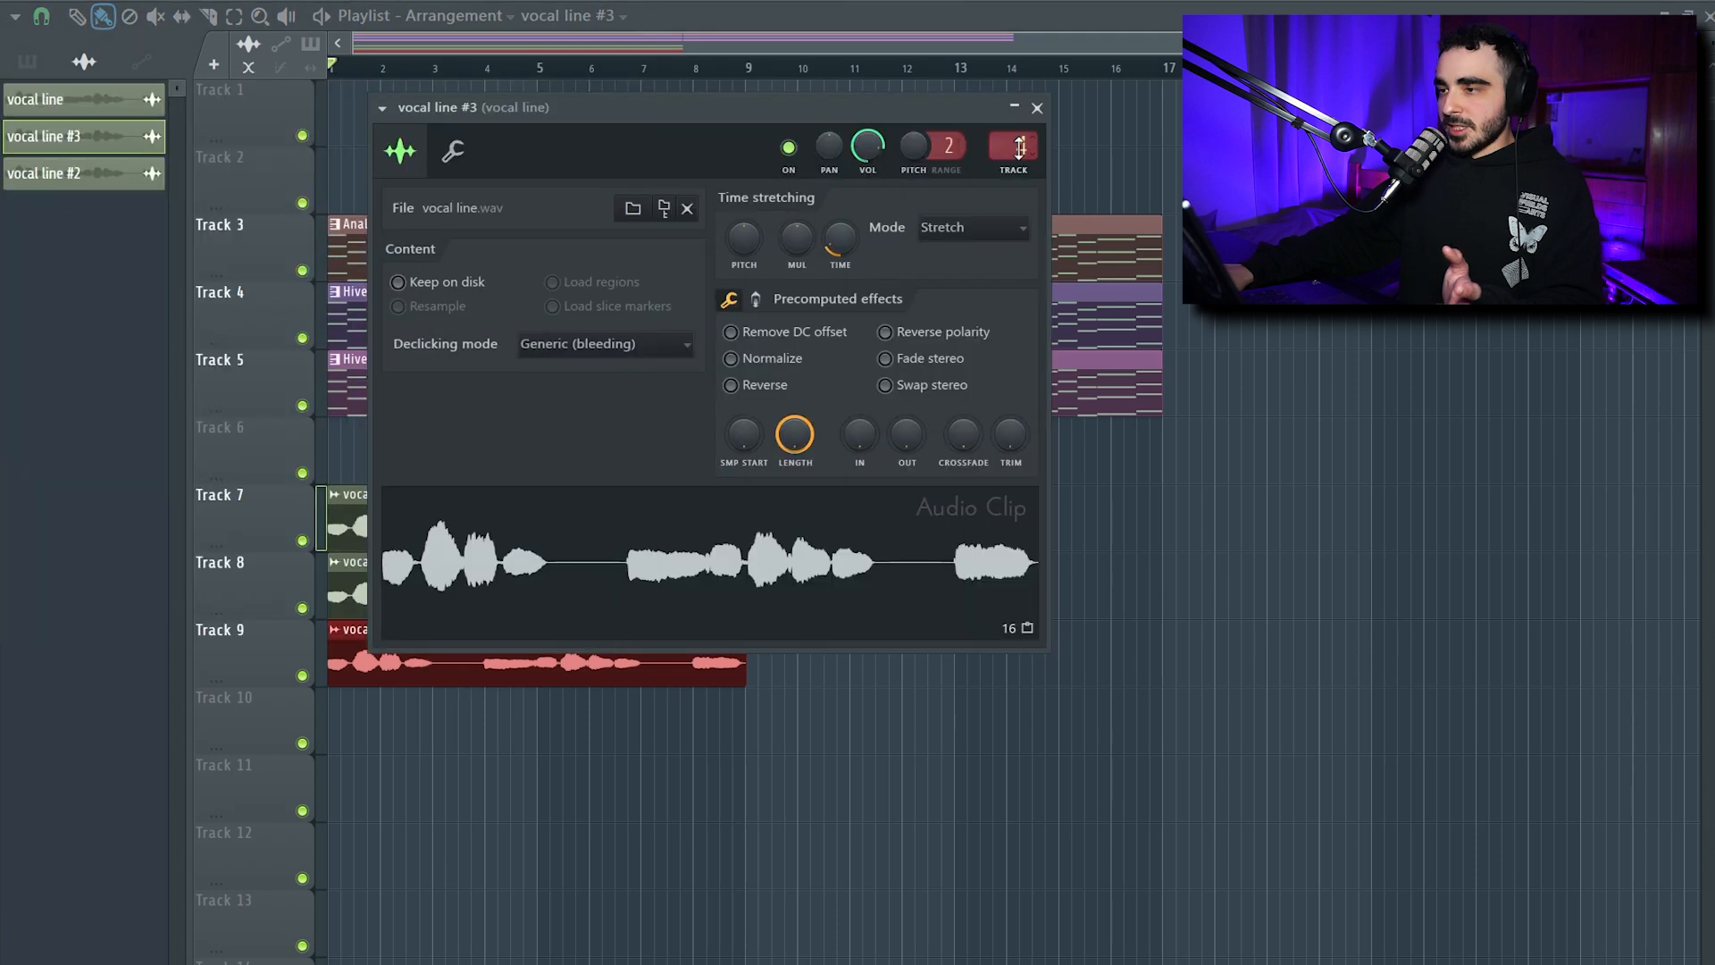
pyautogui.click(945, 236)
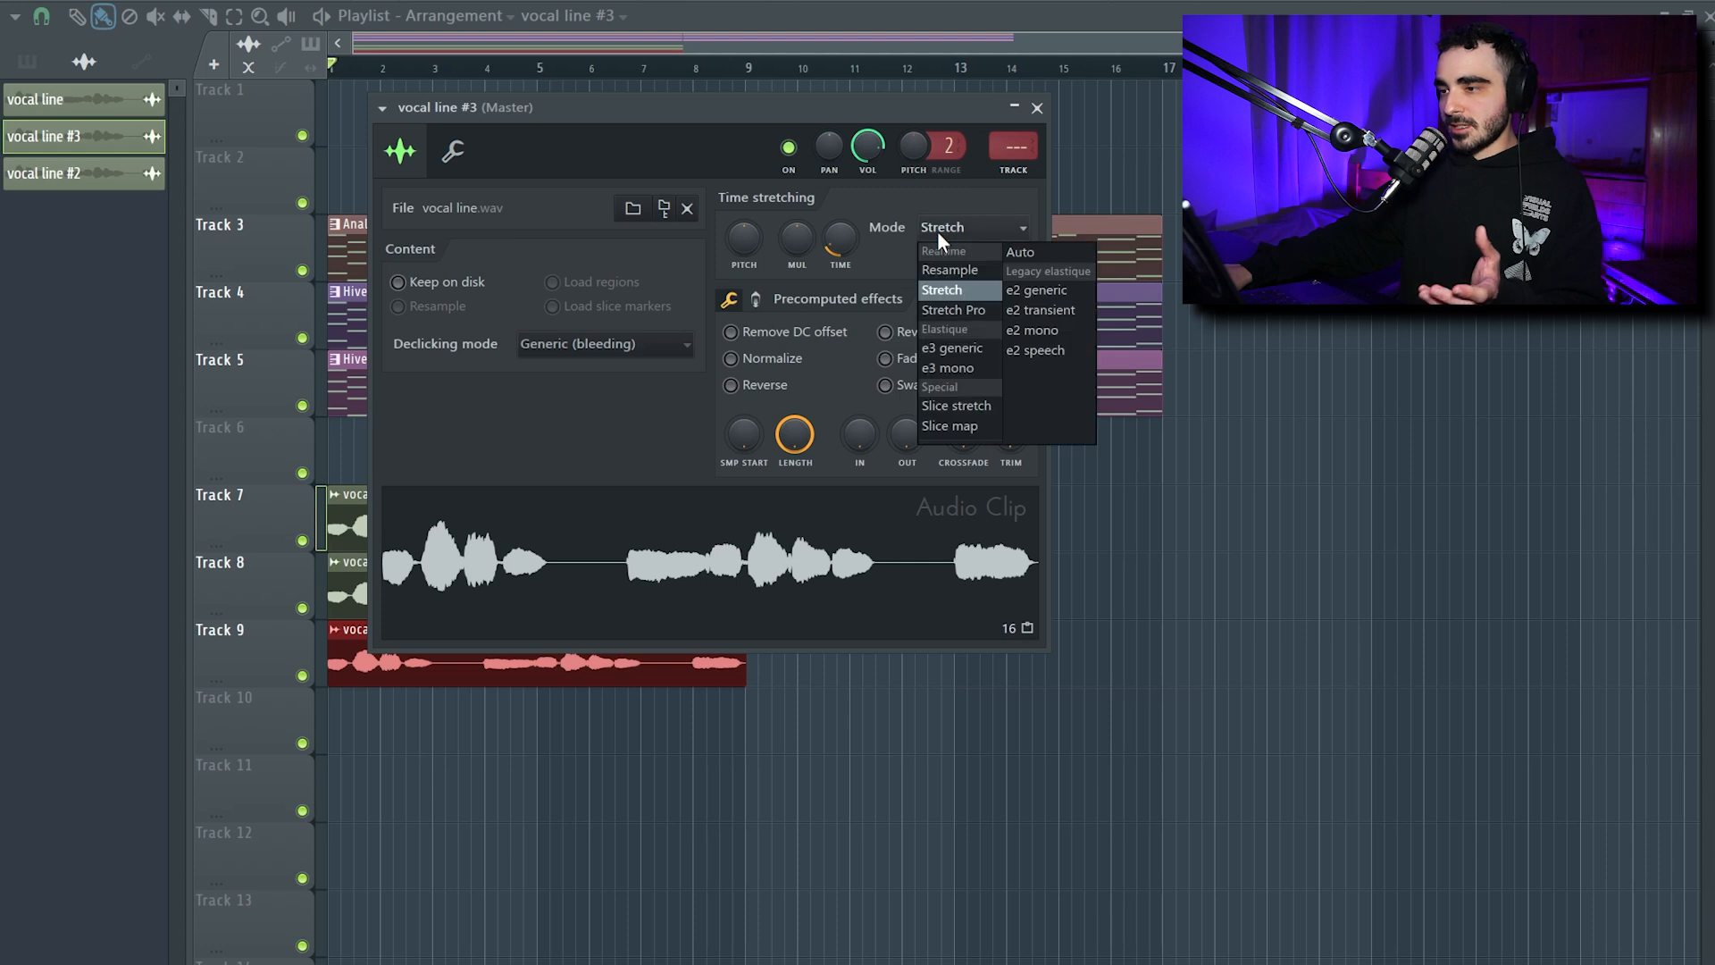
pyautogui.click(947, 312)
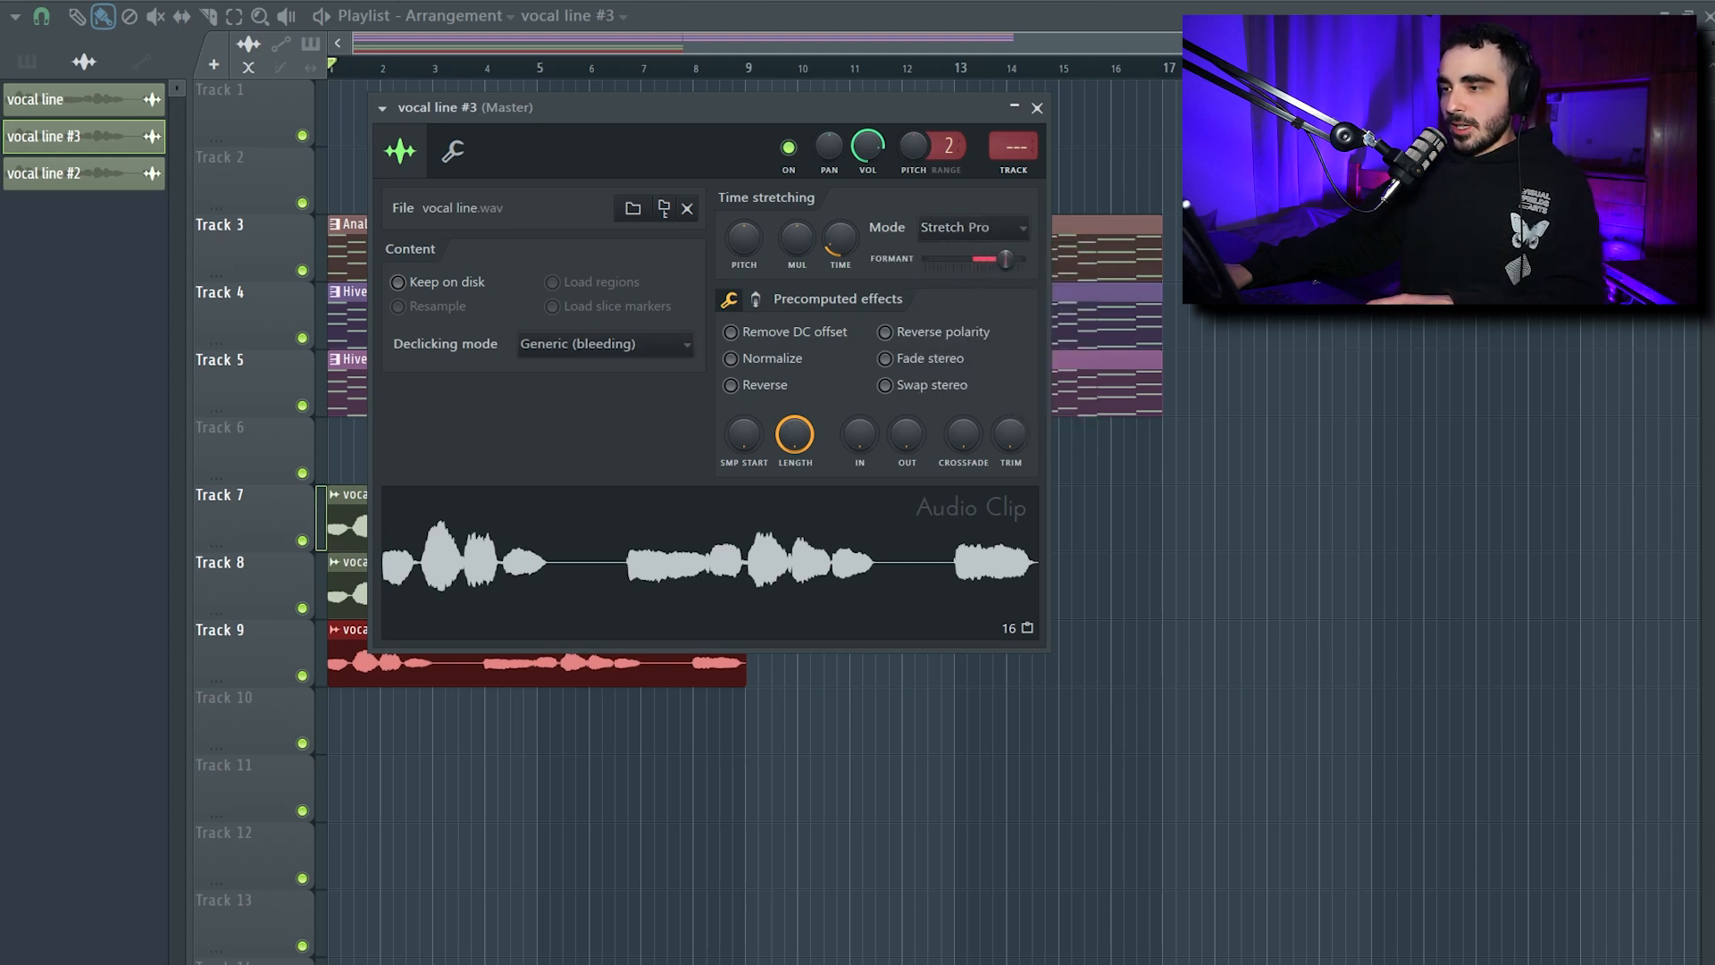
pyautogui.press('space')
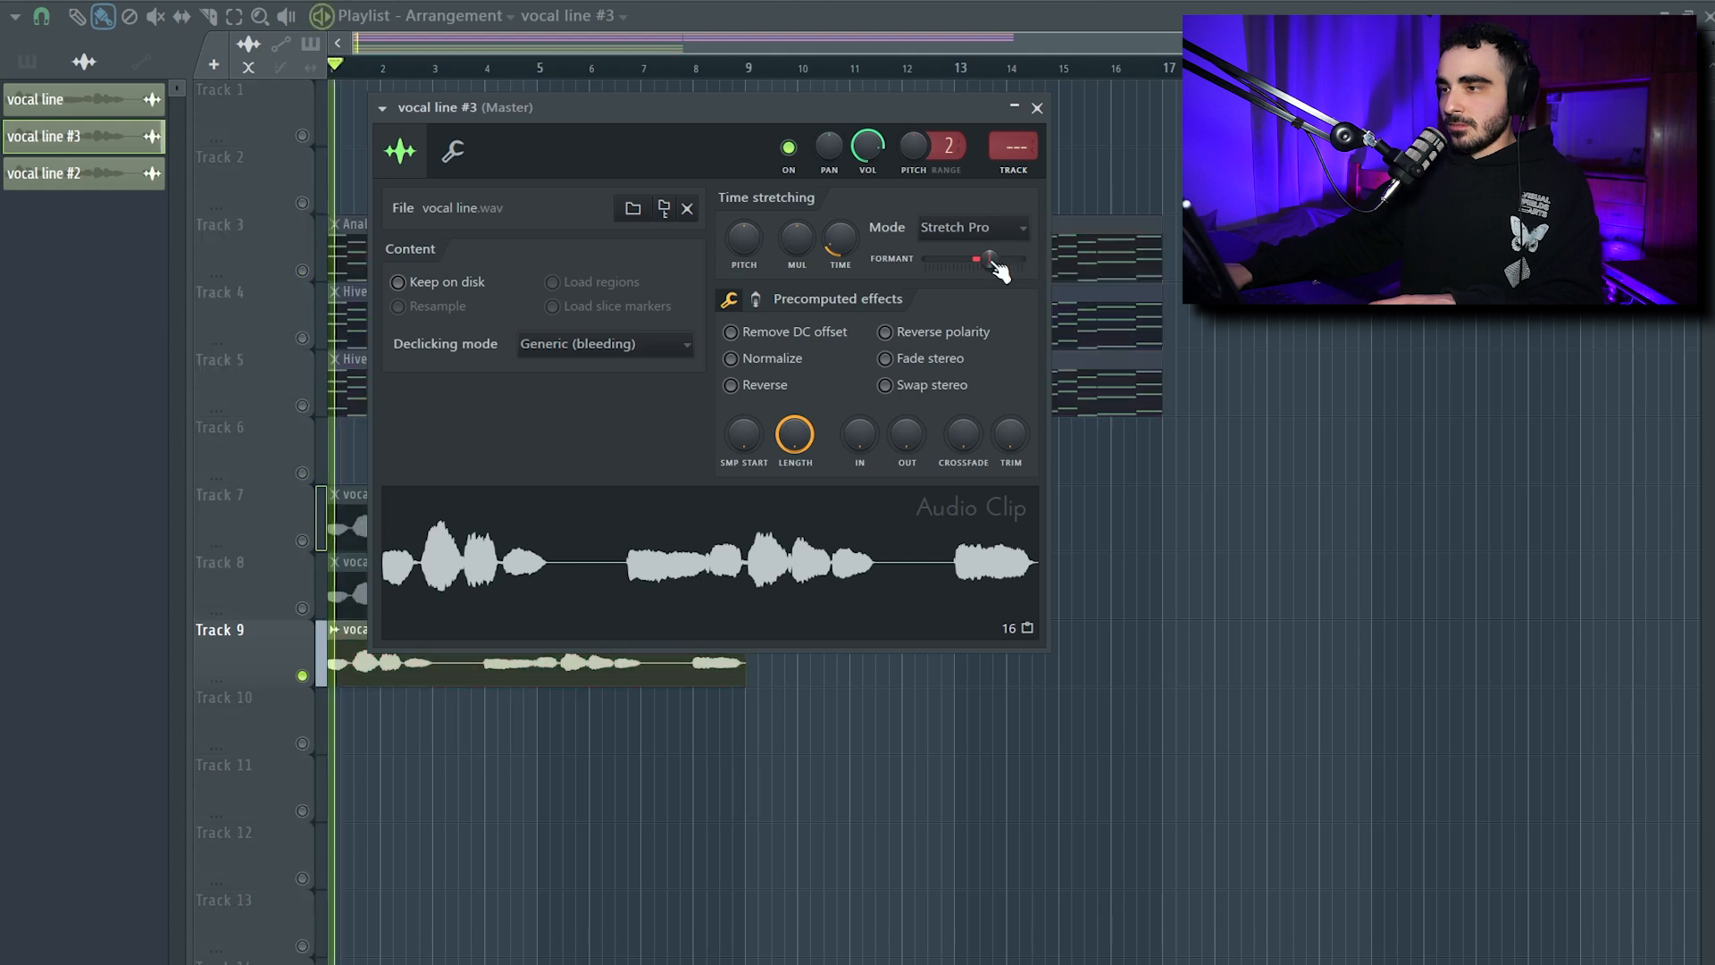
pyautogui.moveTo(990, 261); pyautogui.dragTo(996, 260)
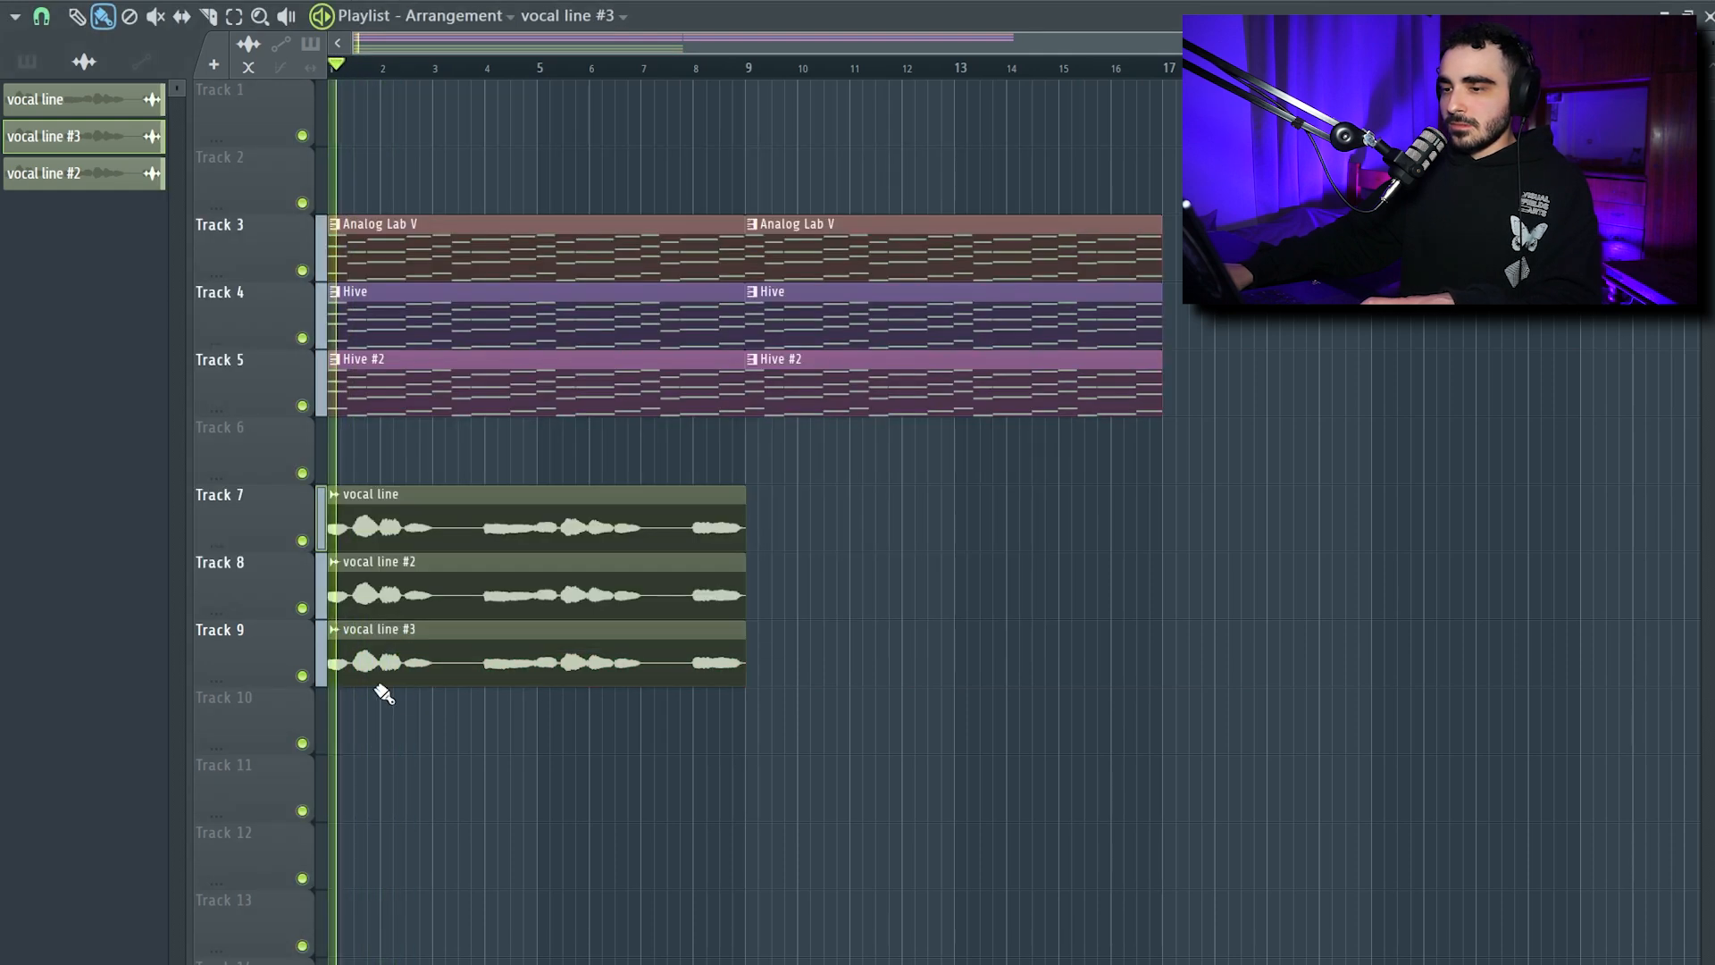
# Route vocal line #3 to mixer track 6, lower its volume and cut its low EQ band by about 15.3 dB around 137 Hz.
pyautogui.doubleClick(531, 669)
pyautogui.moveTo(724, 131); pyautogui.dragTo(732, 207)
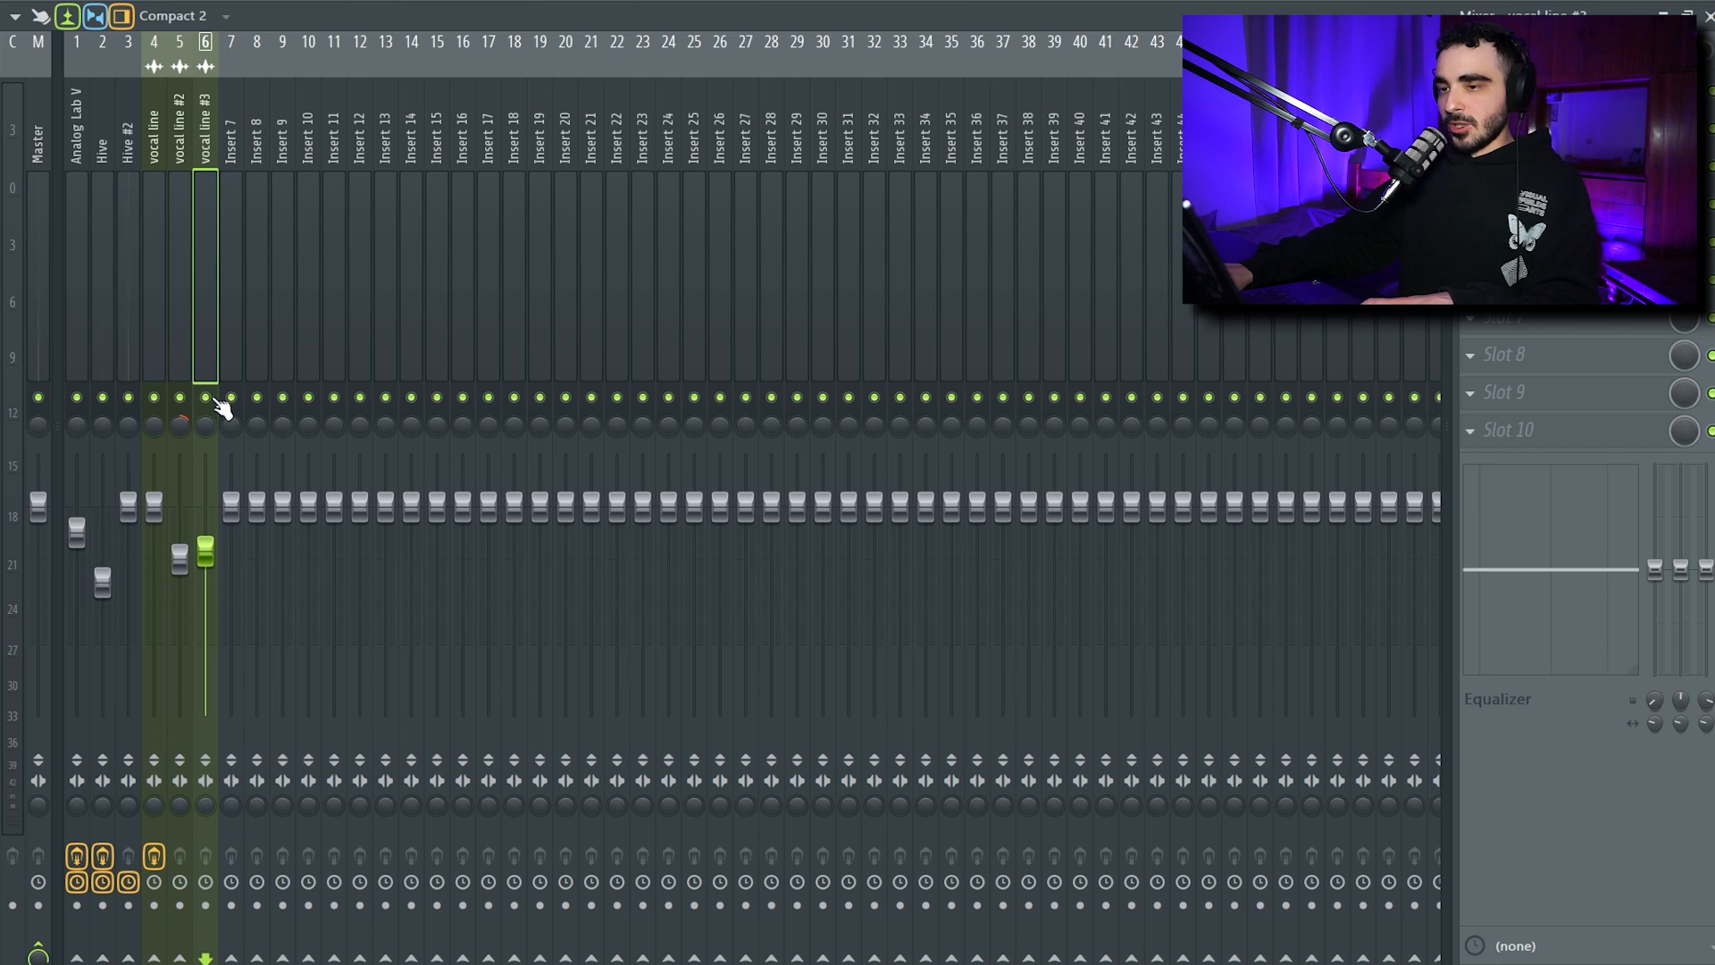
pyautogui.press('space')
pyautogui.moveTo(211, 555); pyautogui.dragTo(211, 548)
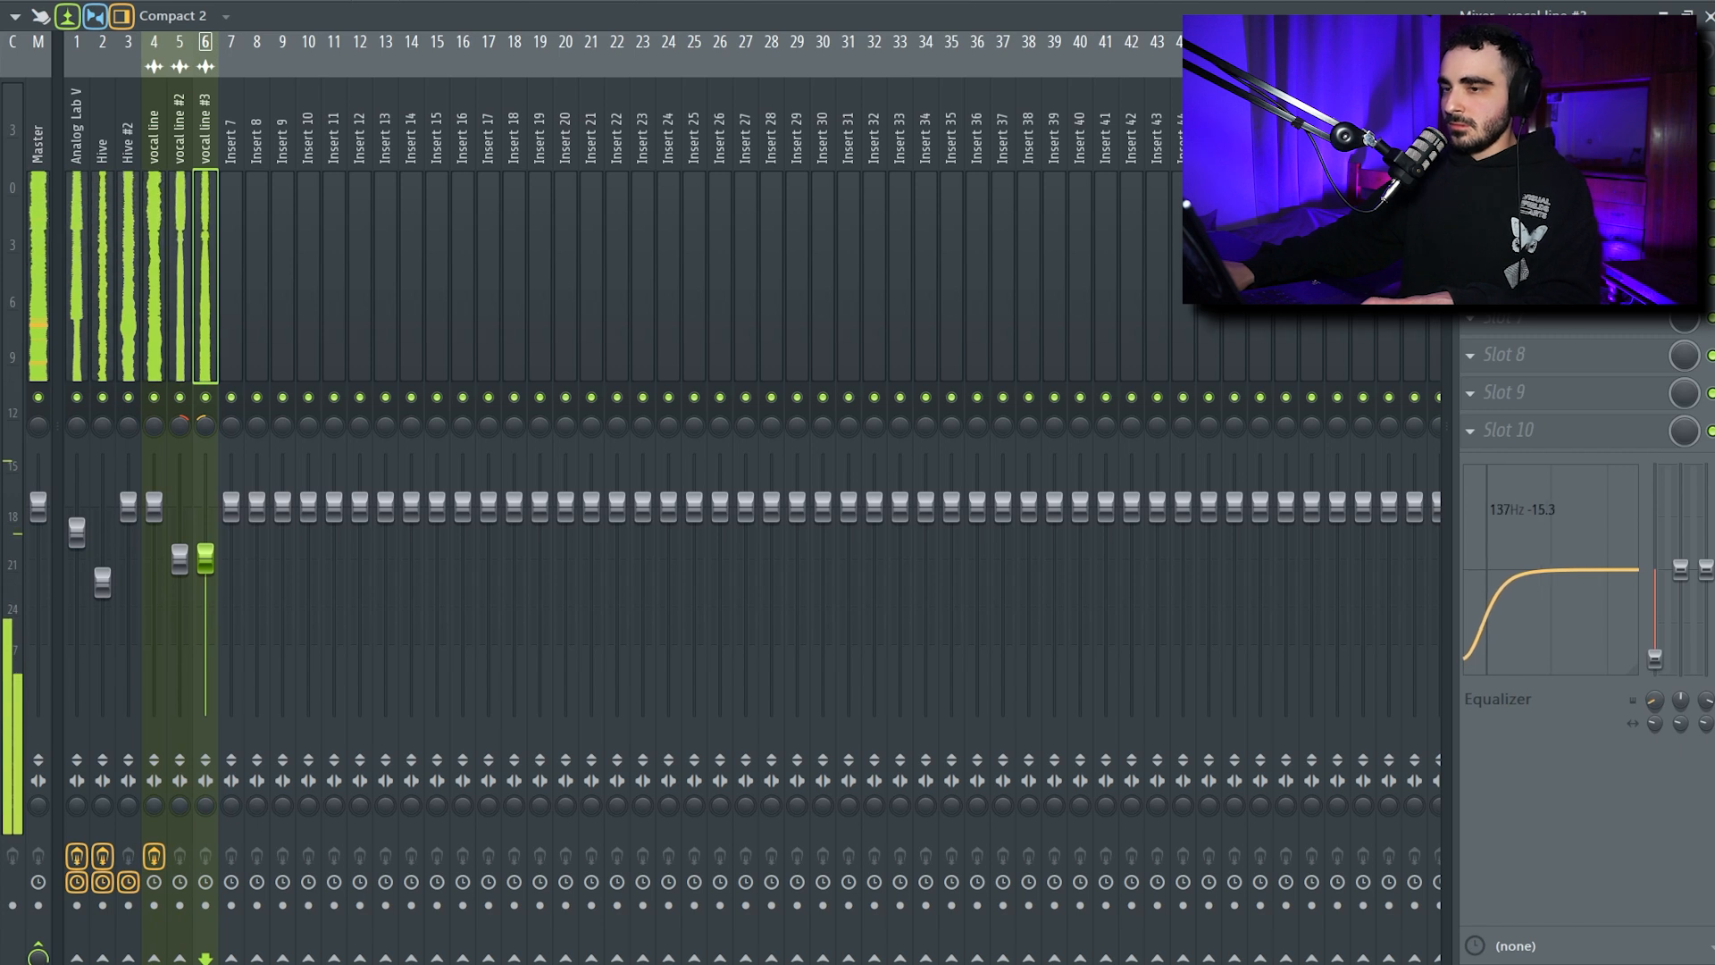
pyautogui.click(181, 561)
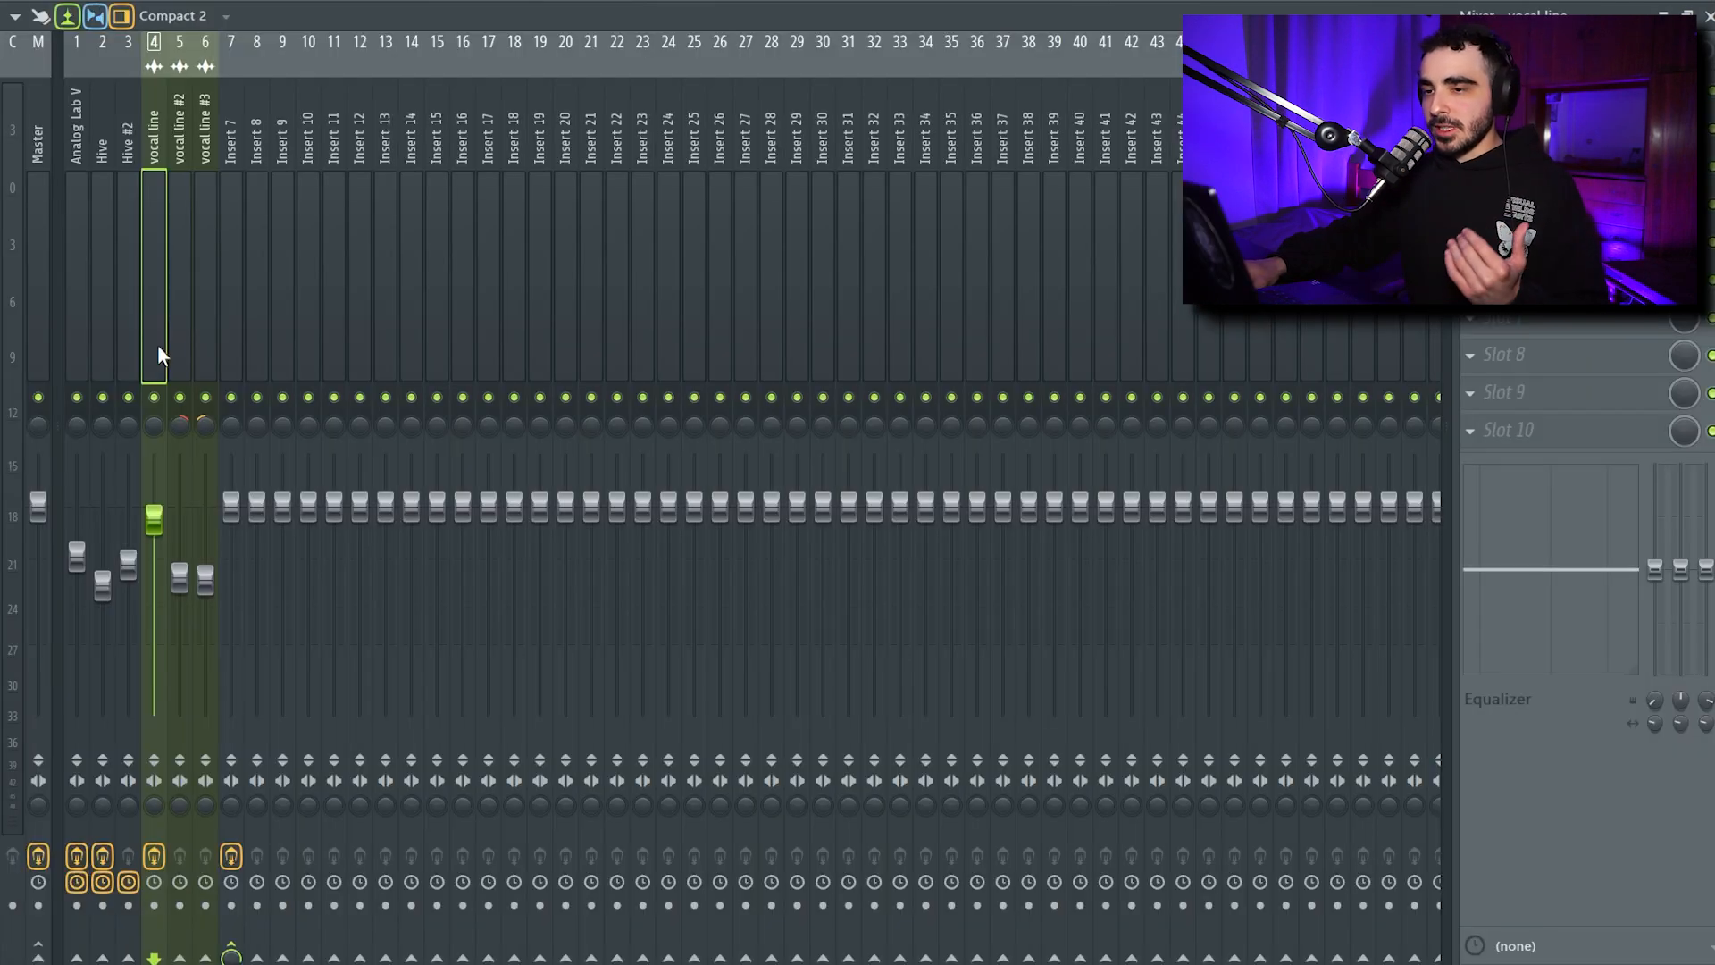
# Create an automation clip for the mix level of Flux Mini 2 on Insert 7 and extend it to the end of the vocal clips.
pyautogui.click(197, 348)
pyautogui.click(228, 350)
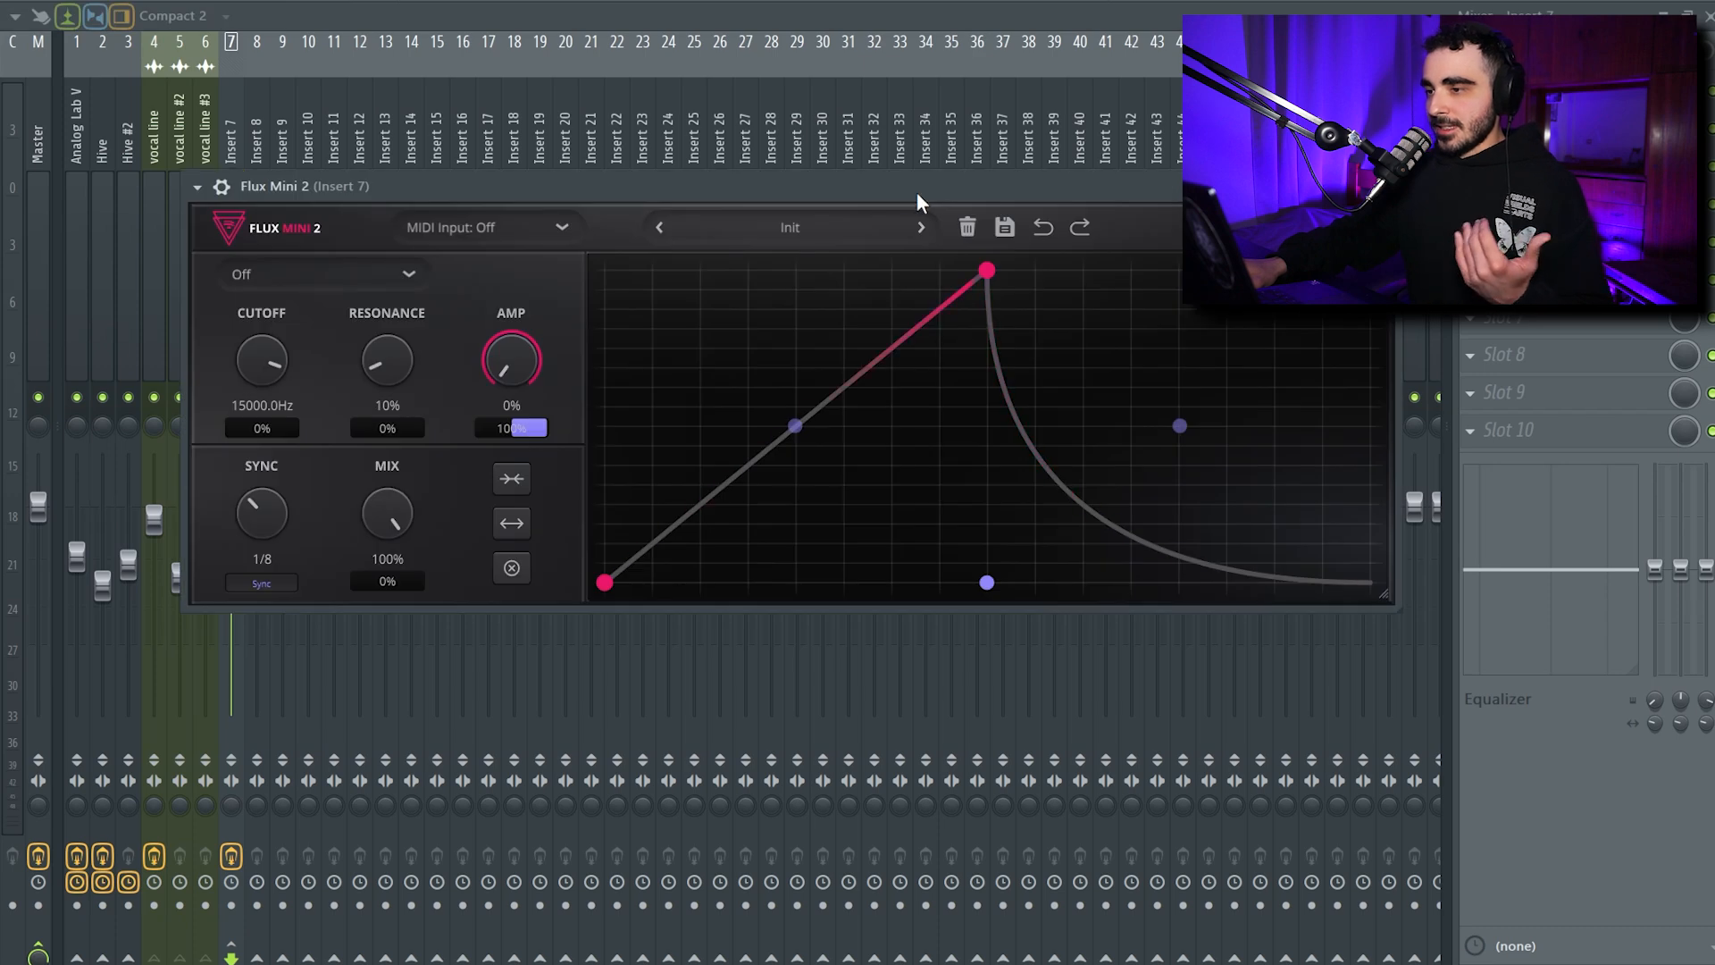
pyautogui.press('Escape')
pyautogui.rightClick(1685, 230)
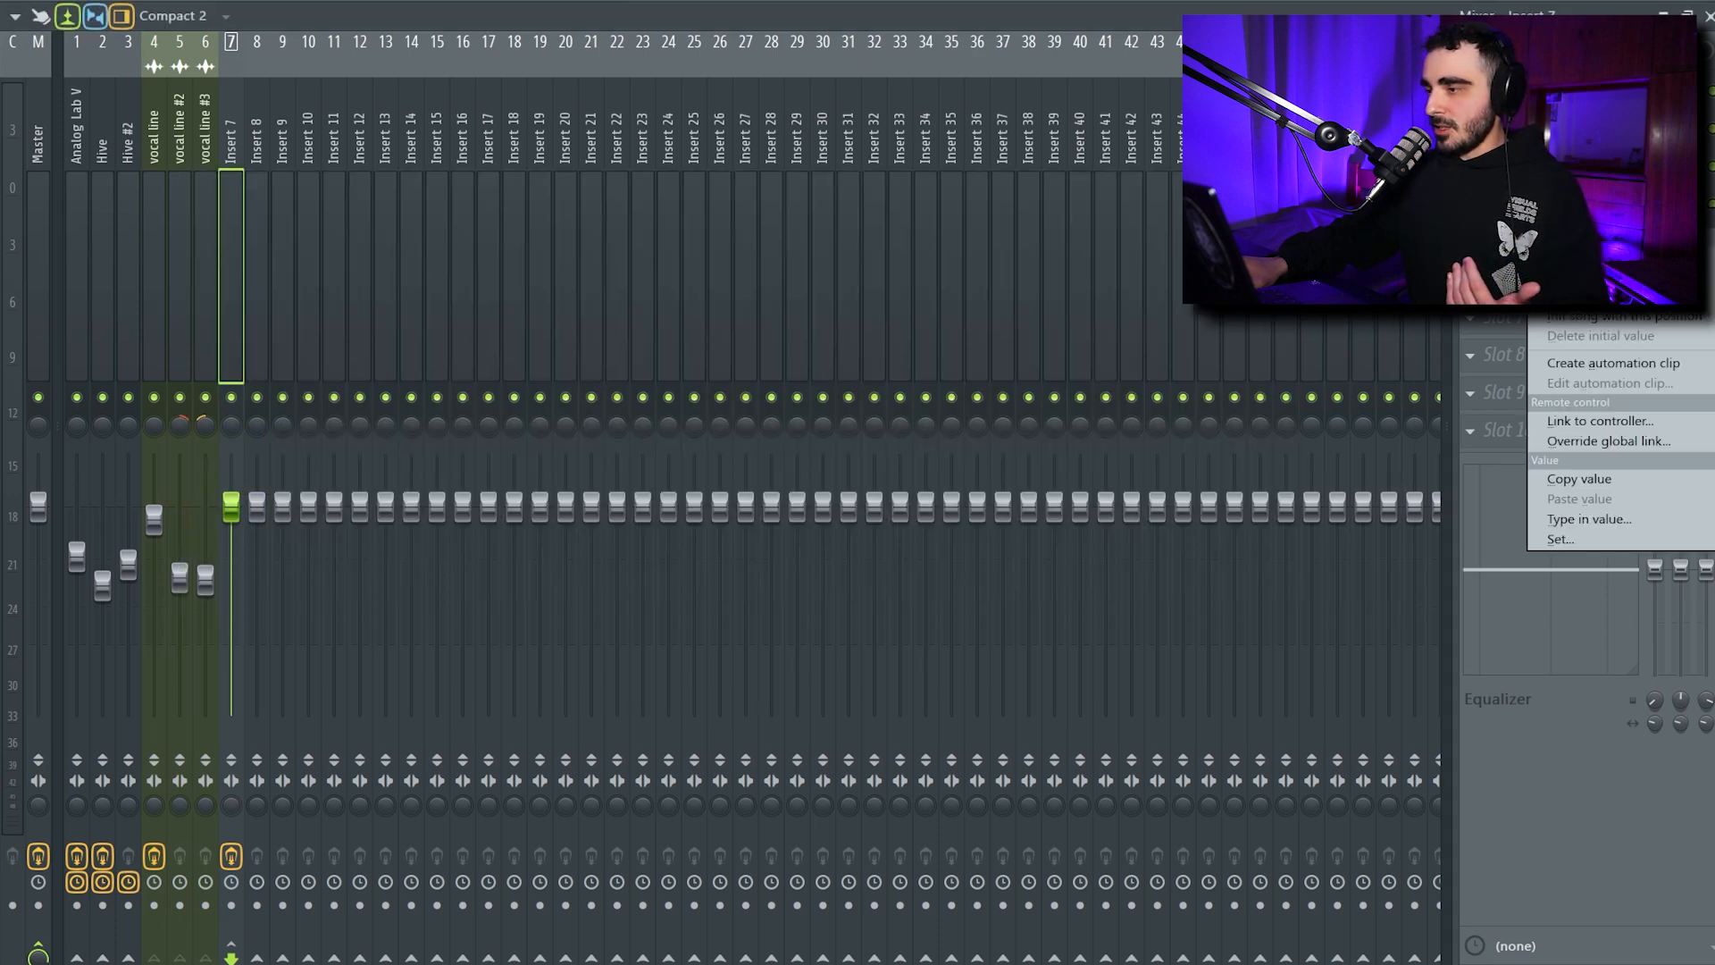
pyautogui.click(1565, 364)
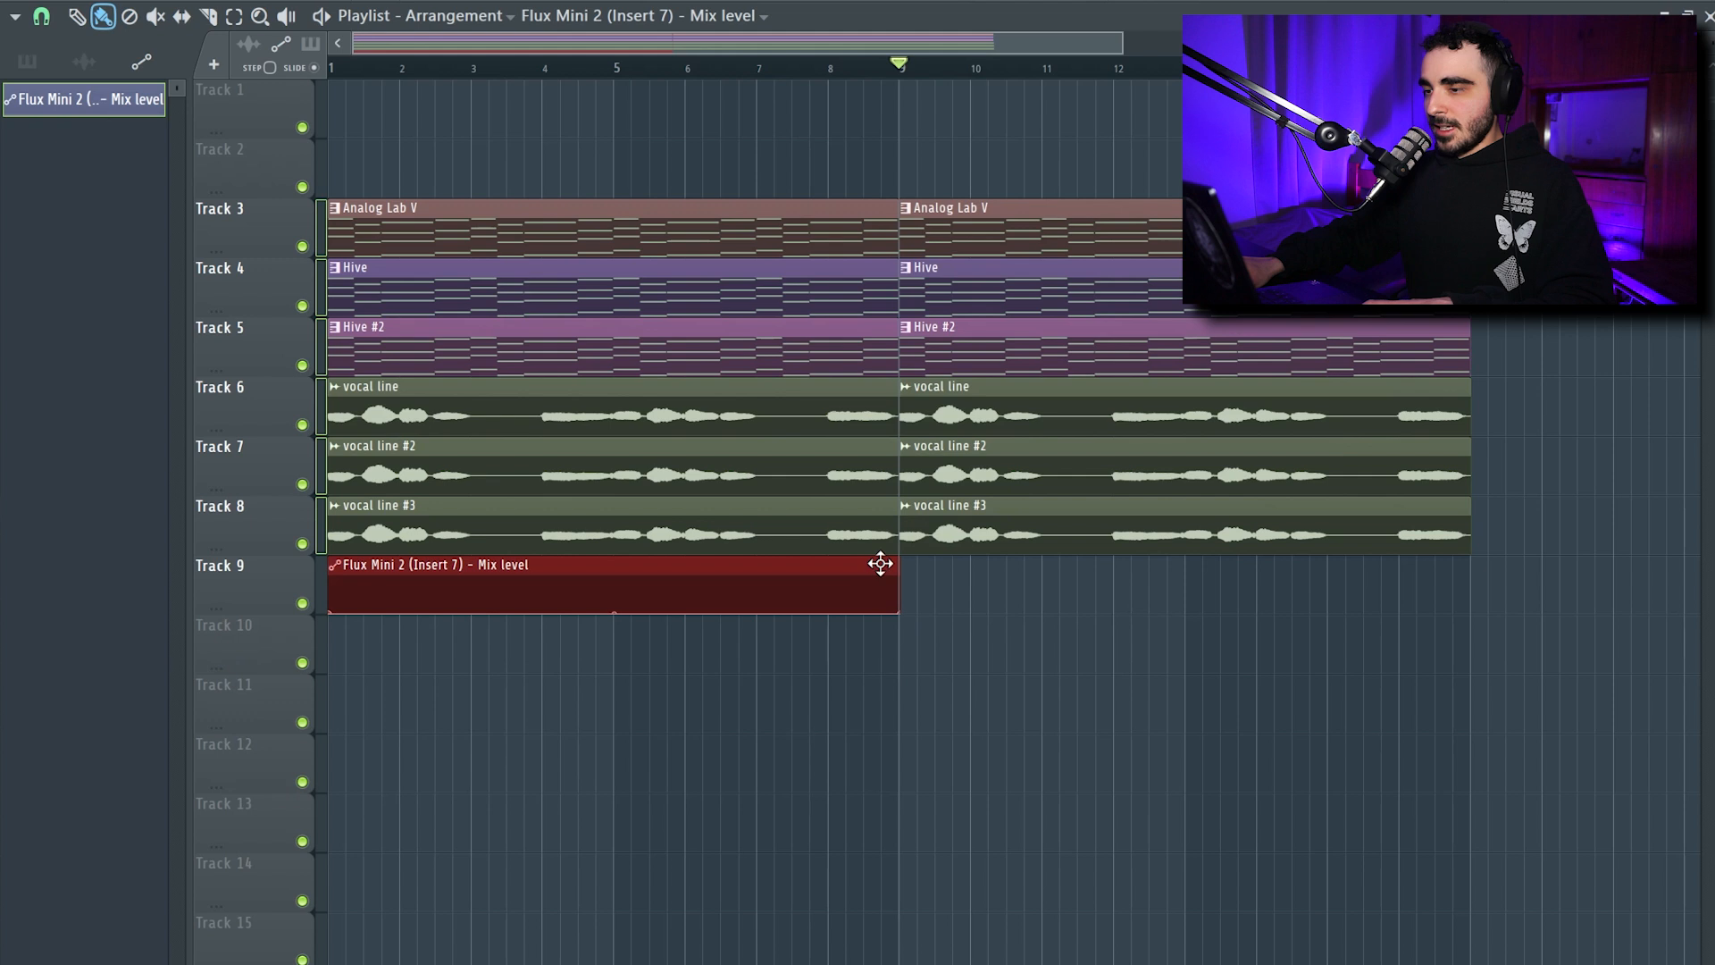
pyautogui.moveTo(892, 564); pyautogui.dragTo(1466, 549)
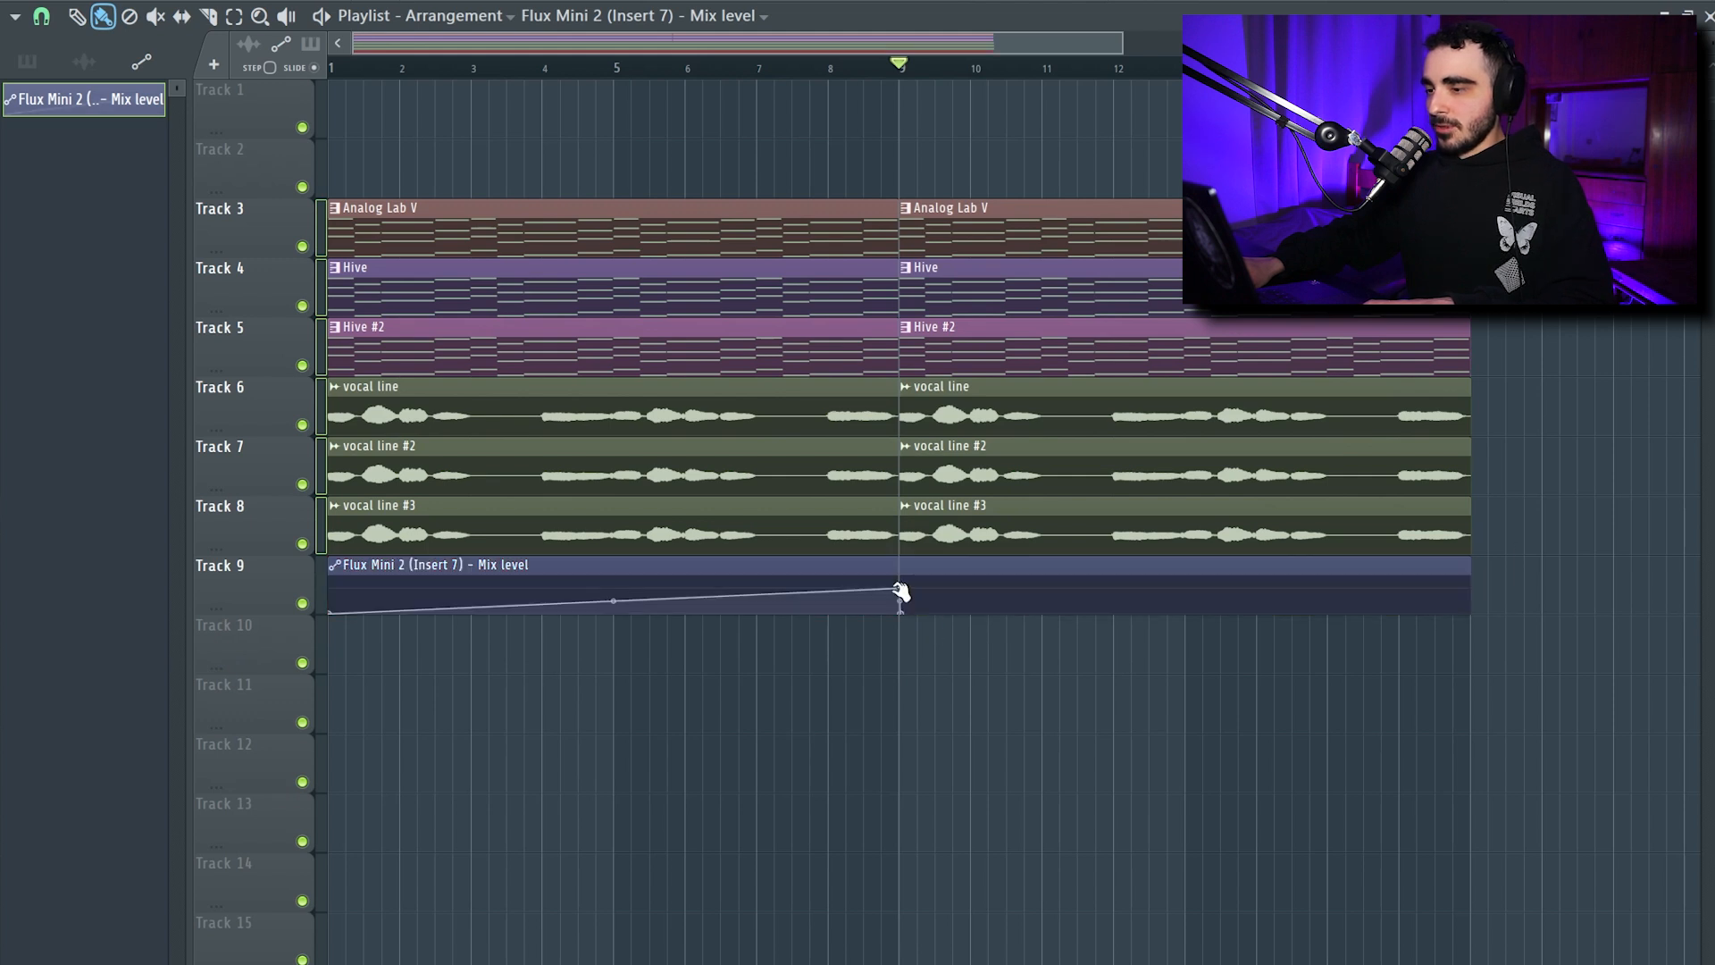
# Shape the mix-level automation into square steps during playback, high over bars 9 to 12 and 13 to 15 and zero elsewhere.
pyautogui.press('space')
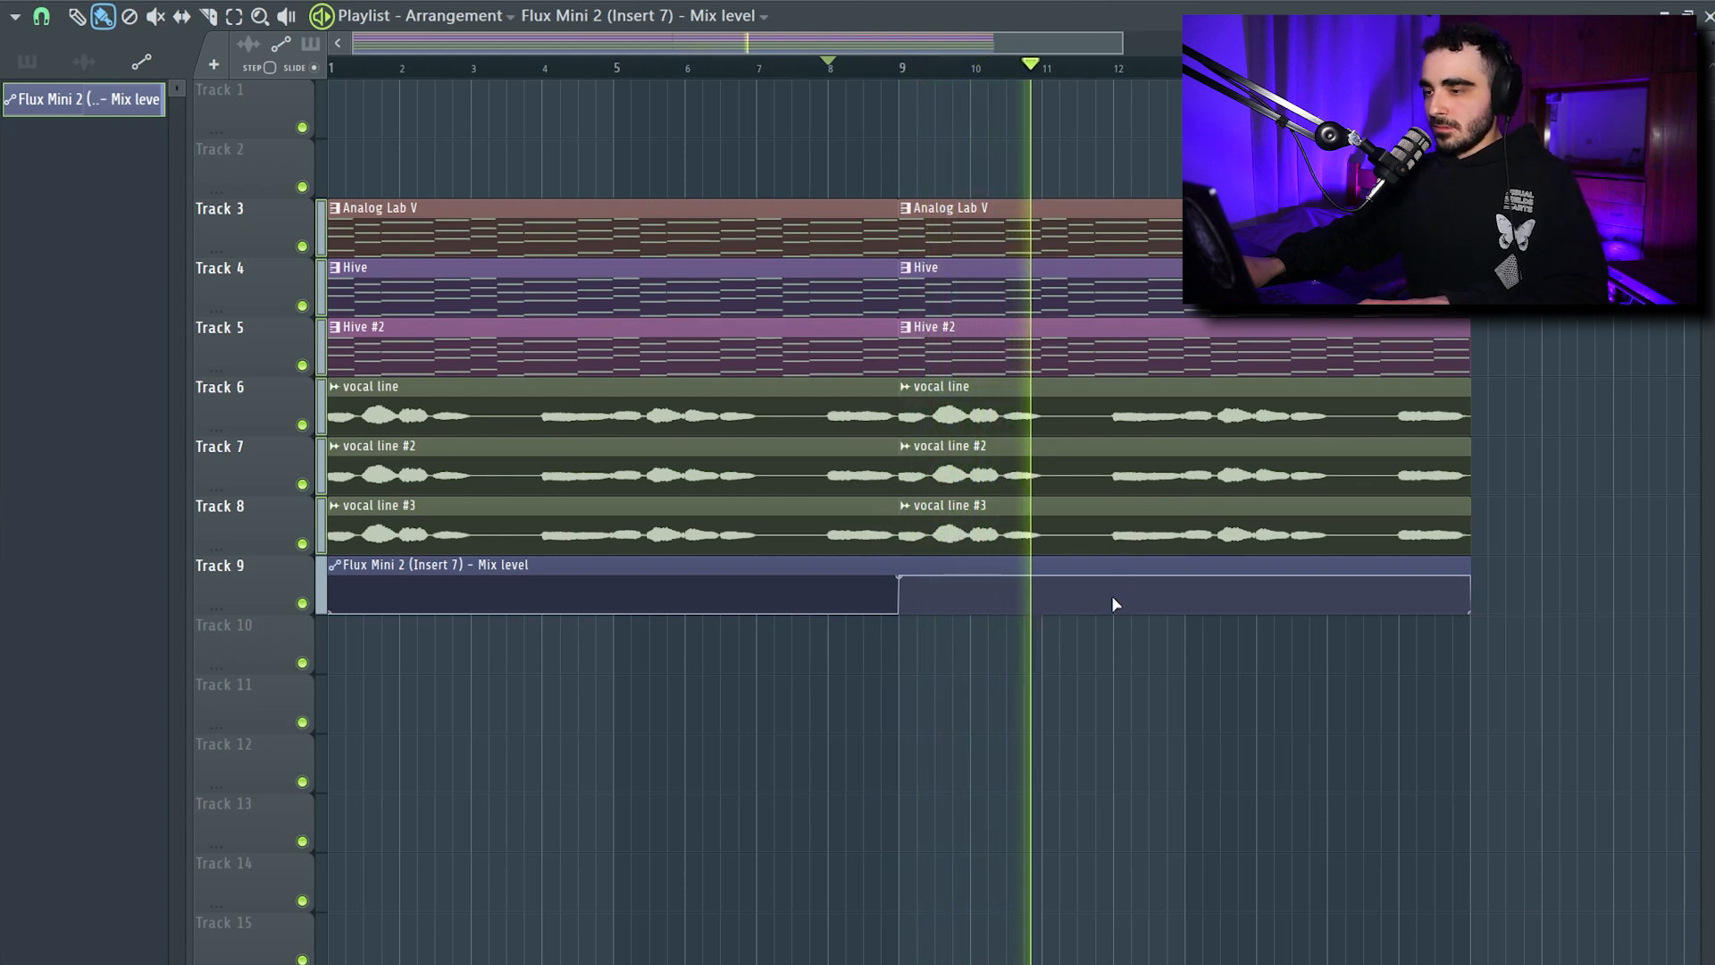
pyautogui.moveTo(1113, 596); pyautogui.dragTo(1186, 570)
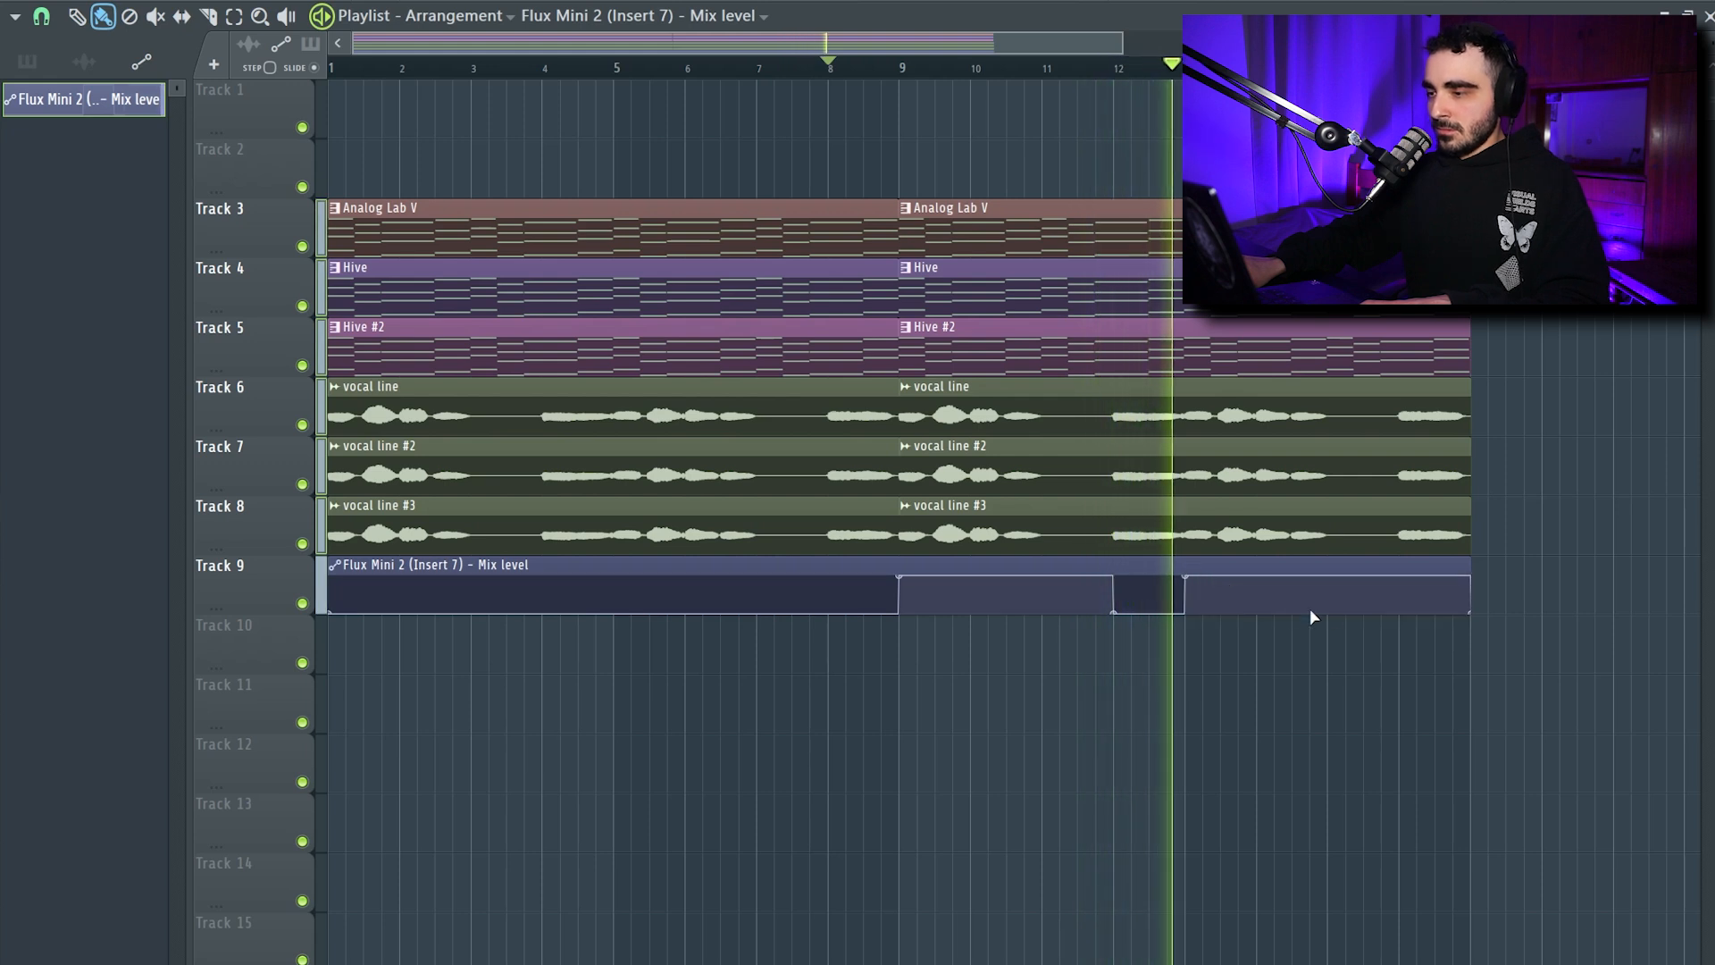
pyautogui.moveTo(1329, 618); pyautogui.dragTo(1335, 641)
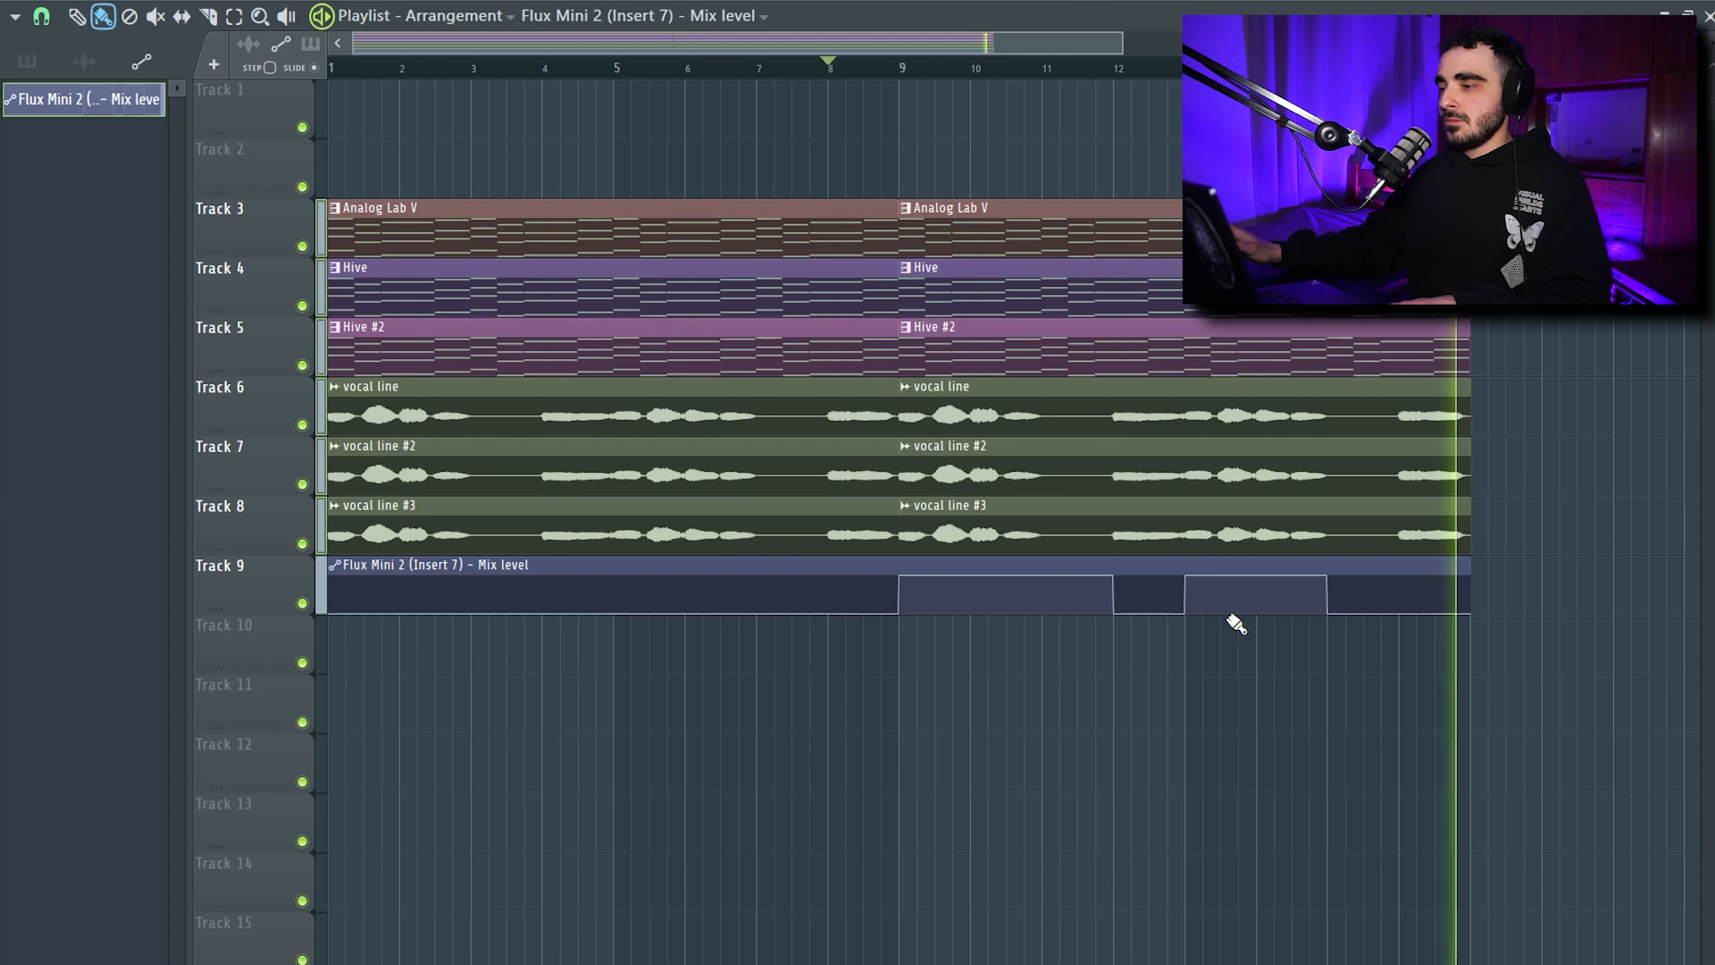
pyautogui.press('space')
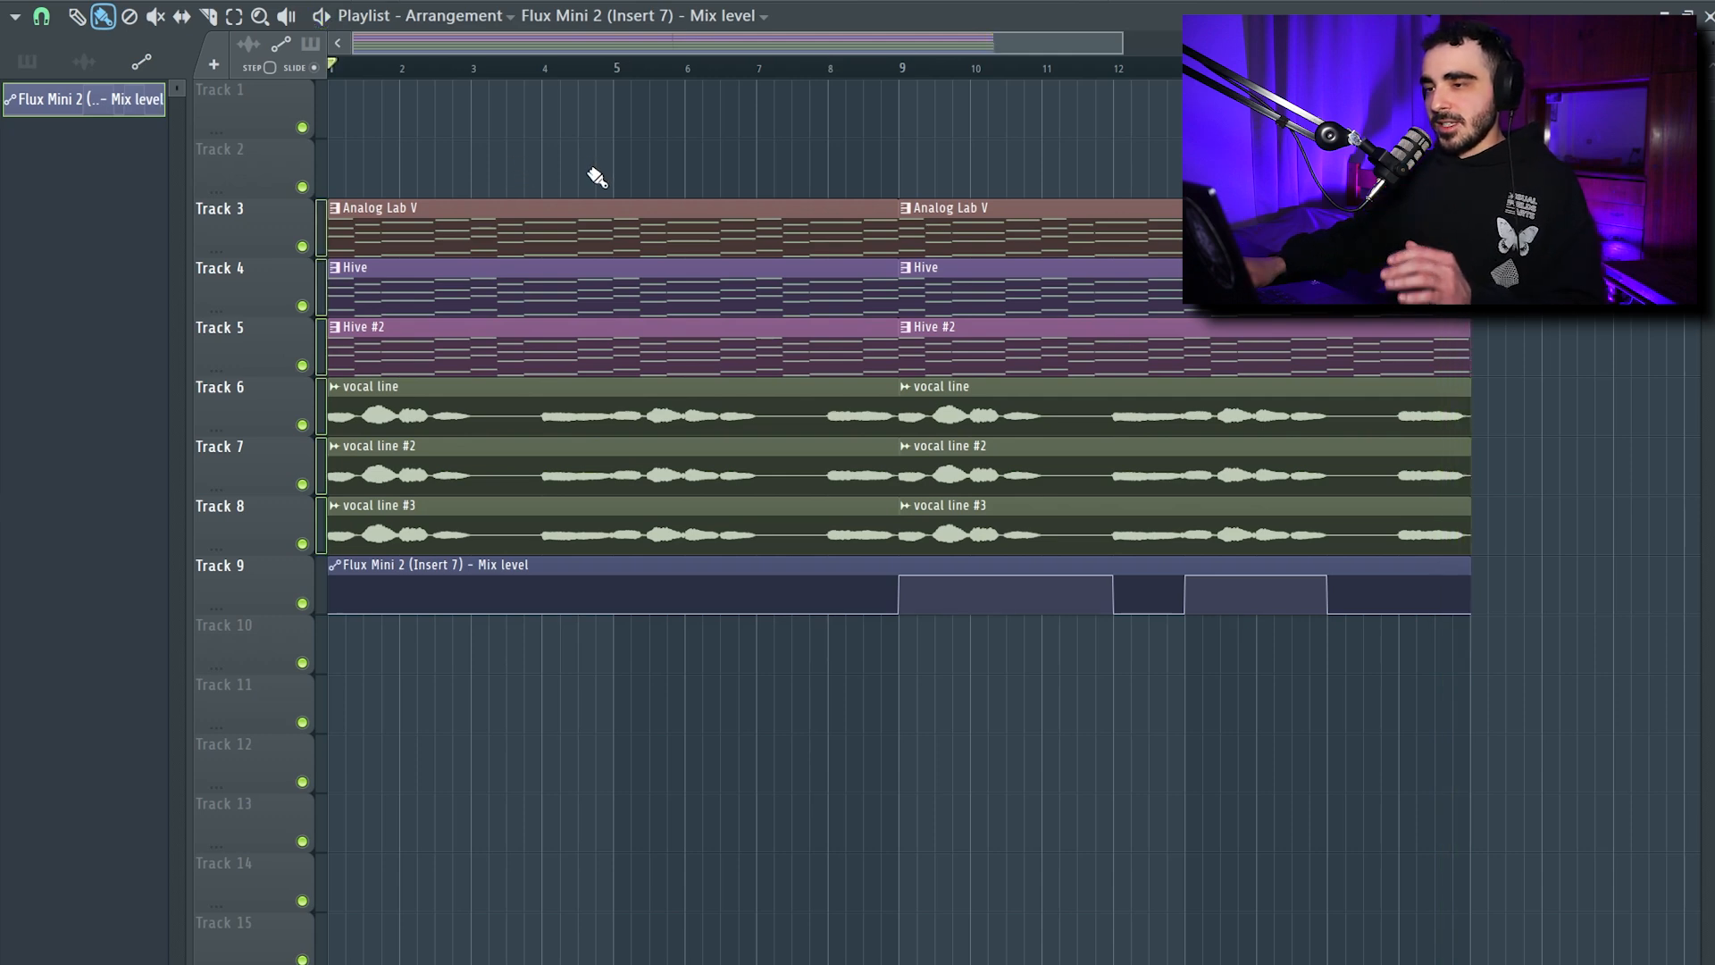